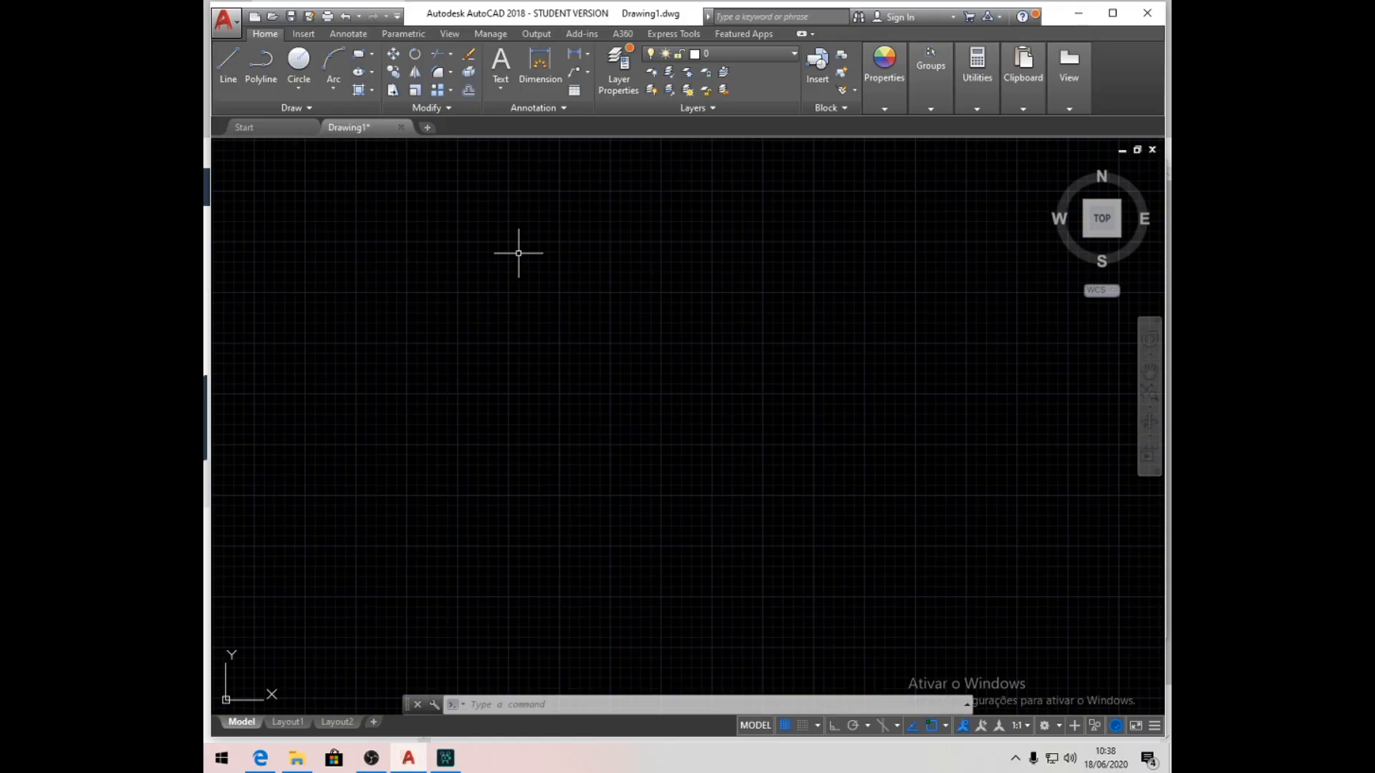
# - Draw a zigzag of seven connected line segments, each about 800 units long, near the drawing area's upper edge
pyautogui.click(227, 69)
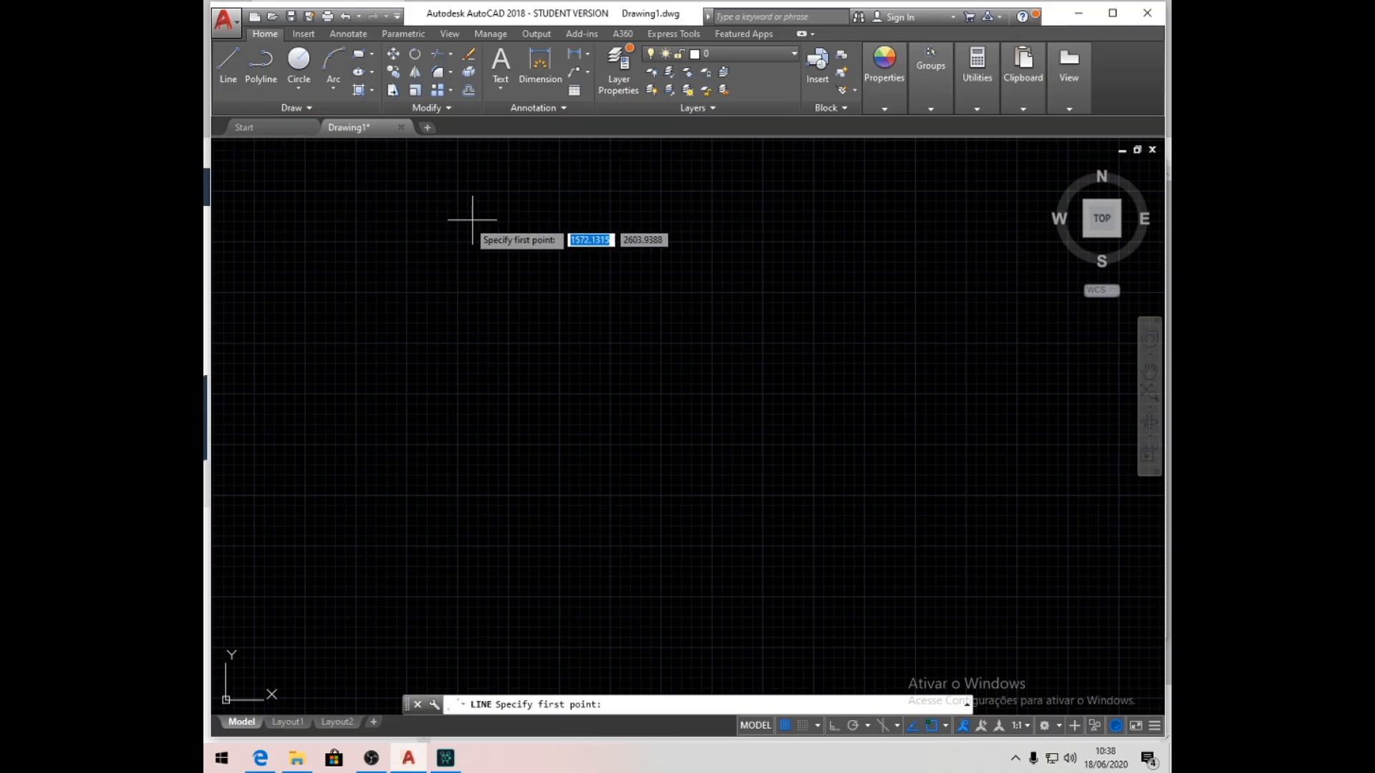
pyautogui.press('Escape')
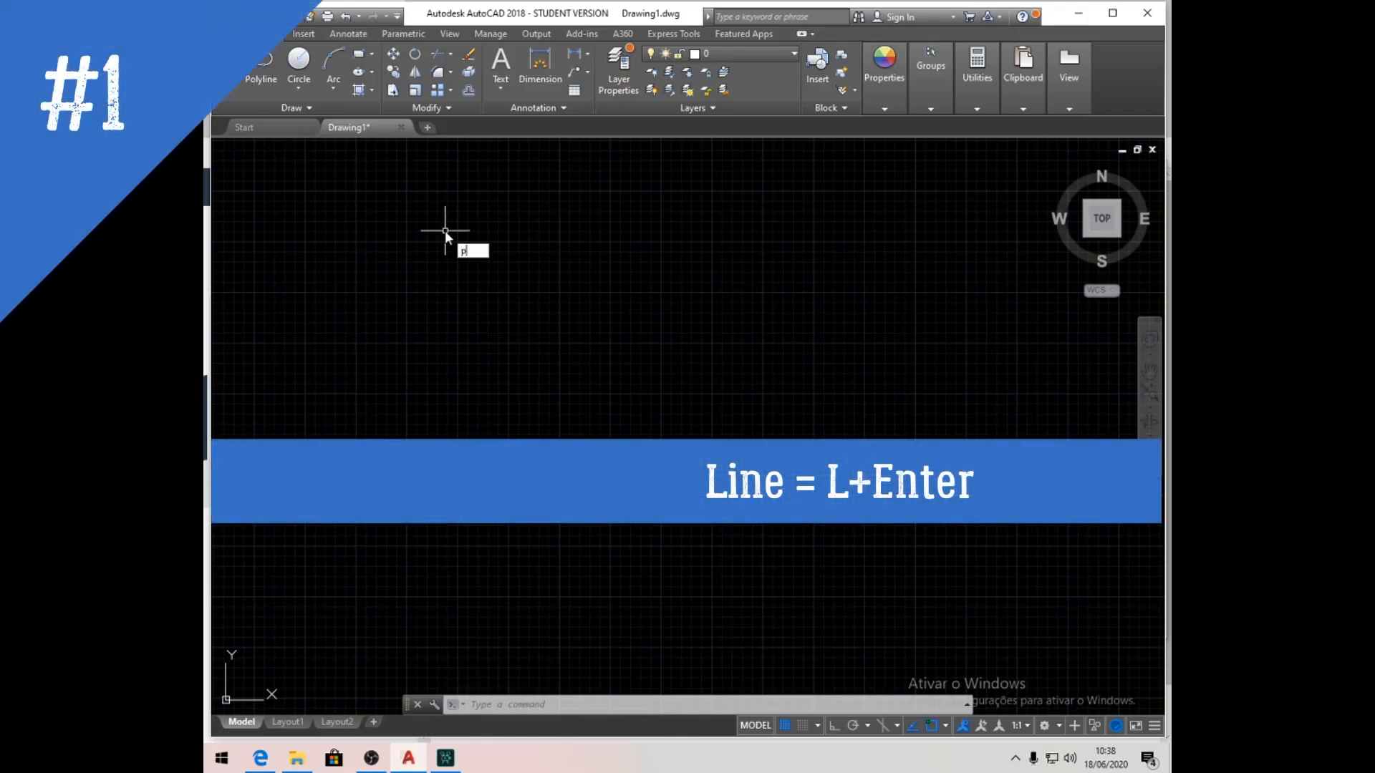
pyautogui.write('l')
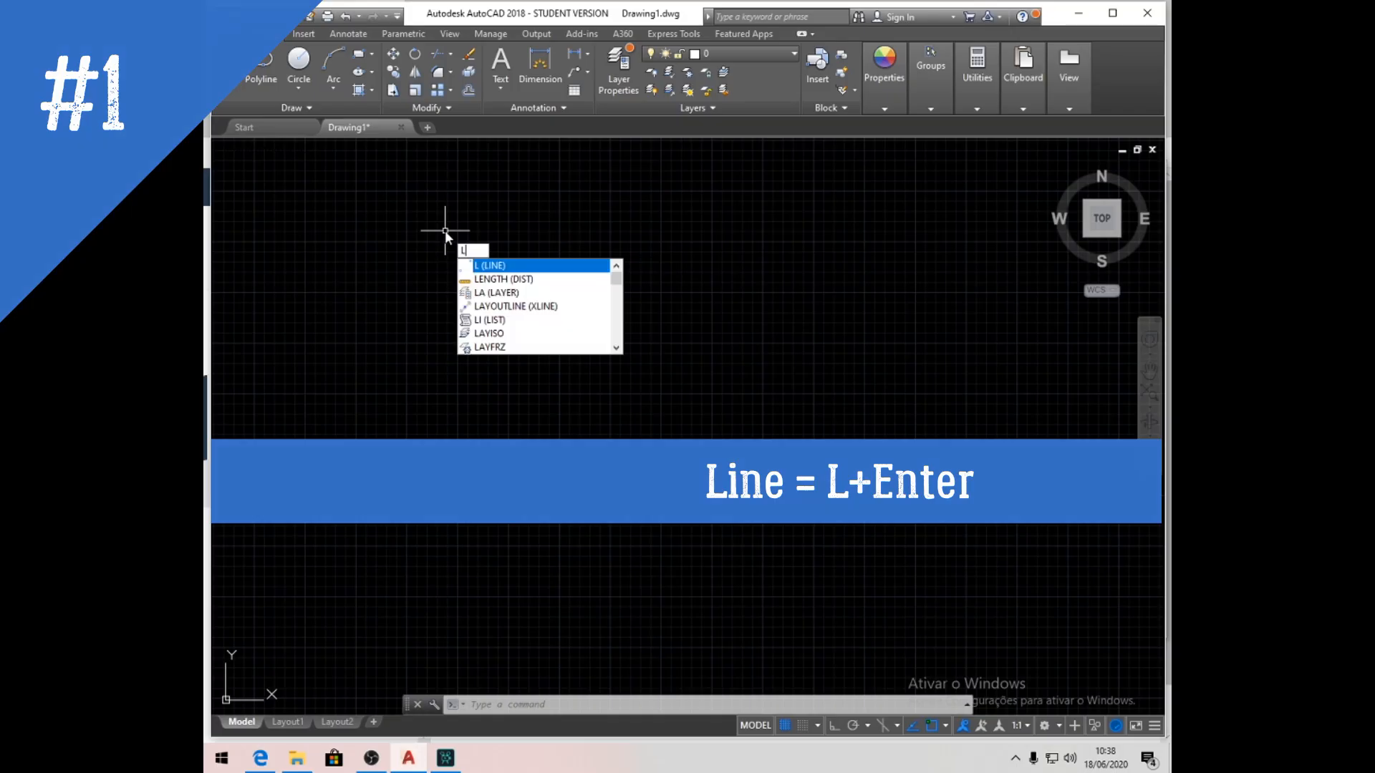
pyautogui.press('Return')
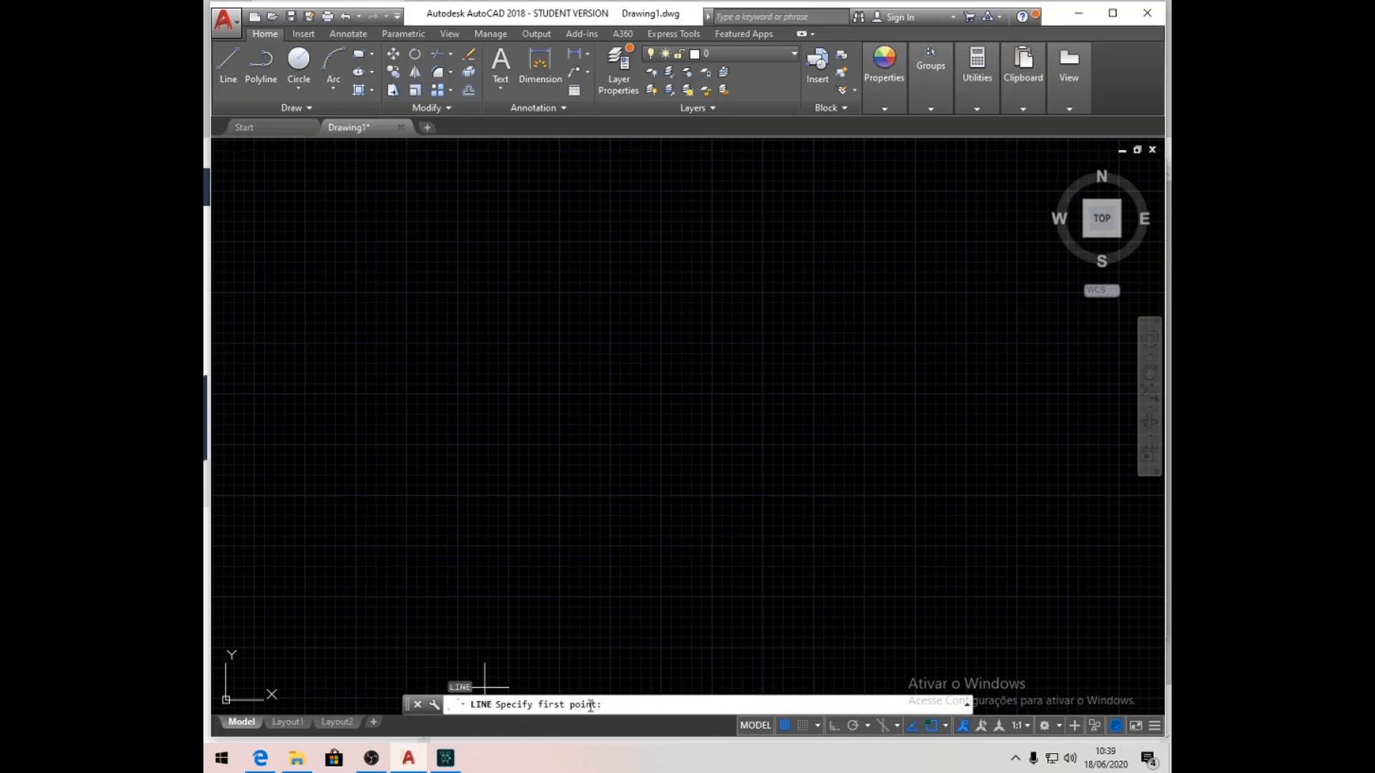
pyautogui.click(371, 170)
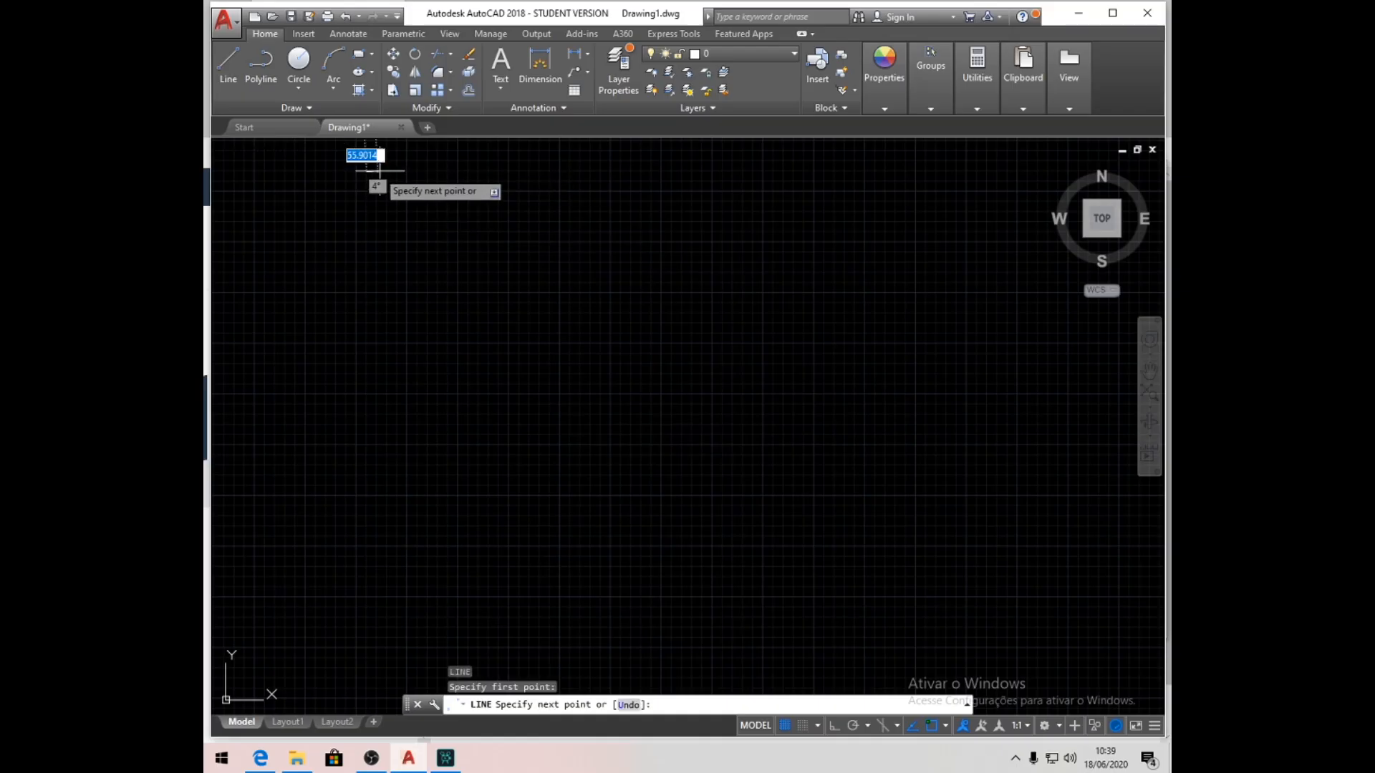
pyautogui.click(525, 162)
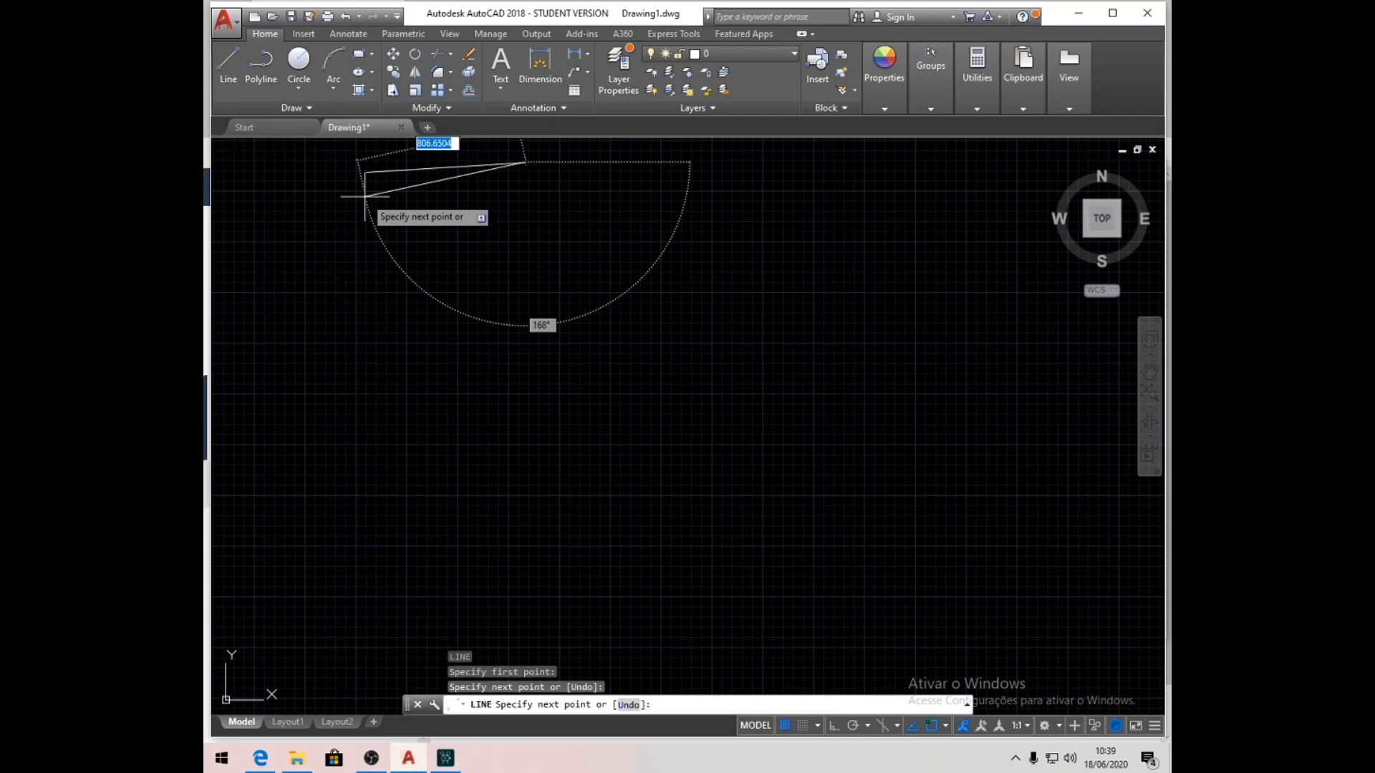
pyautogui.click(359, 195)
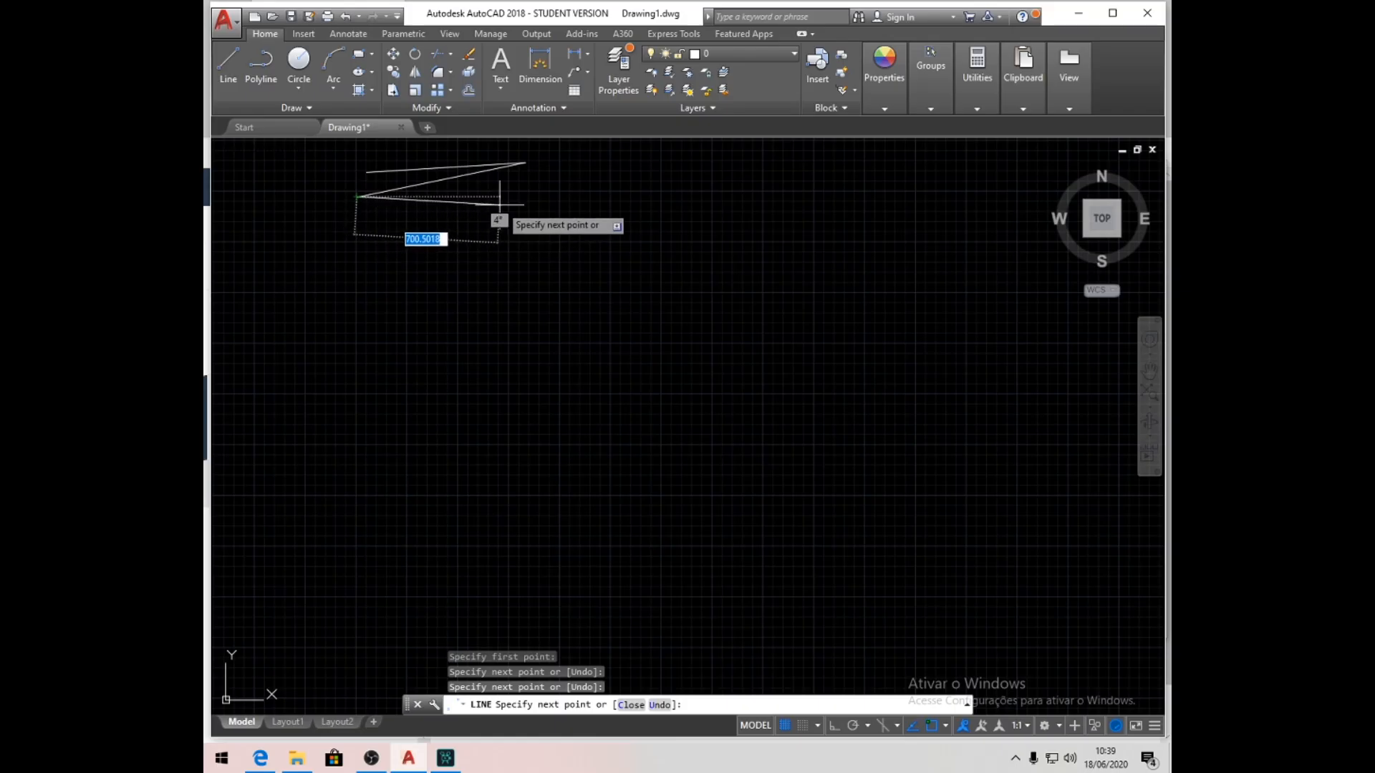
pyautogui.click(529, 196)
pyautogui.click(356, 224)
pyautogui.click(531, 225)
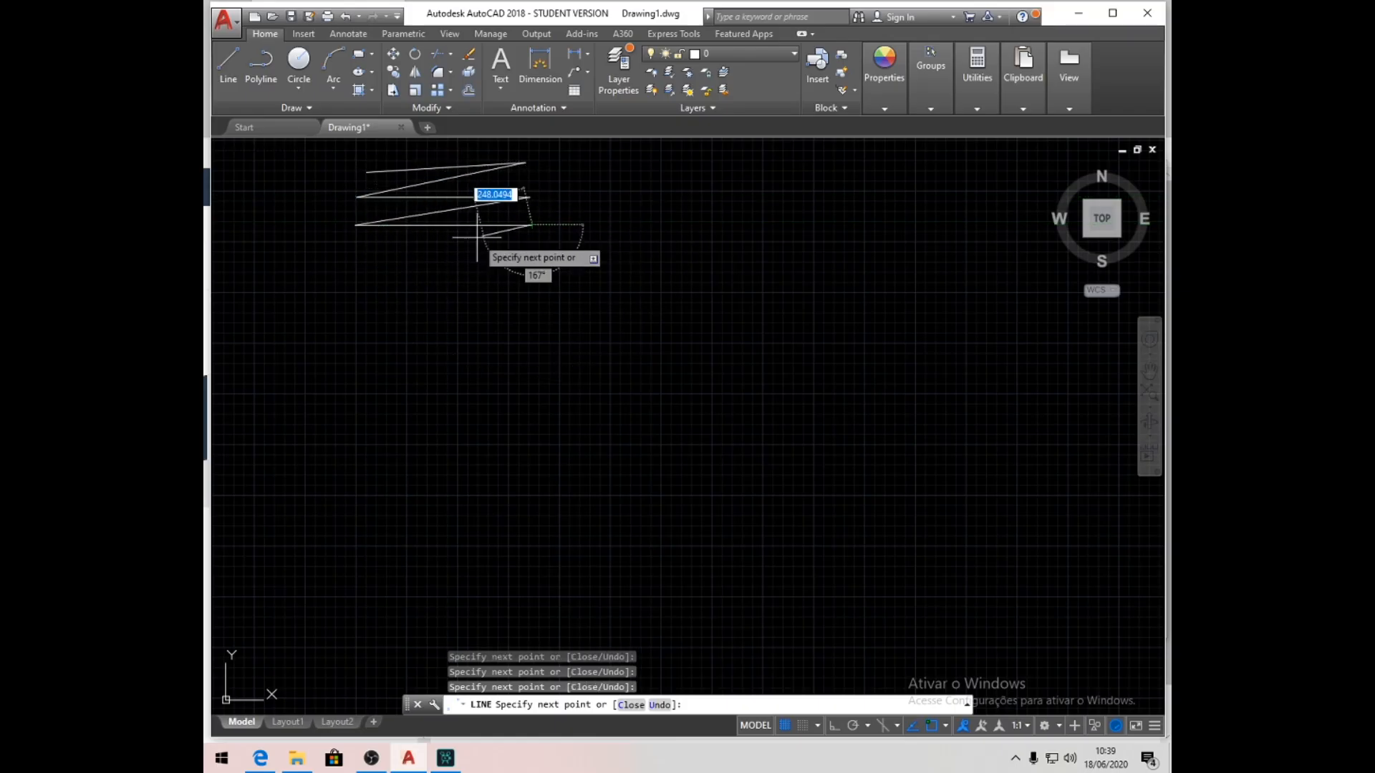
pyautogui.click(357, 256)
pyautogui.click(528, 256)
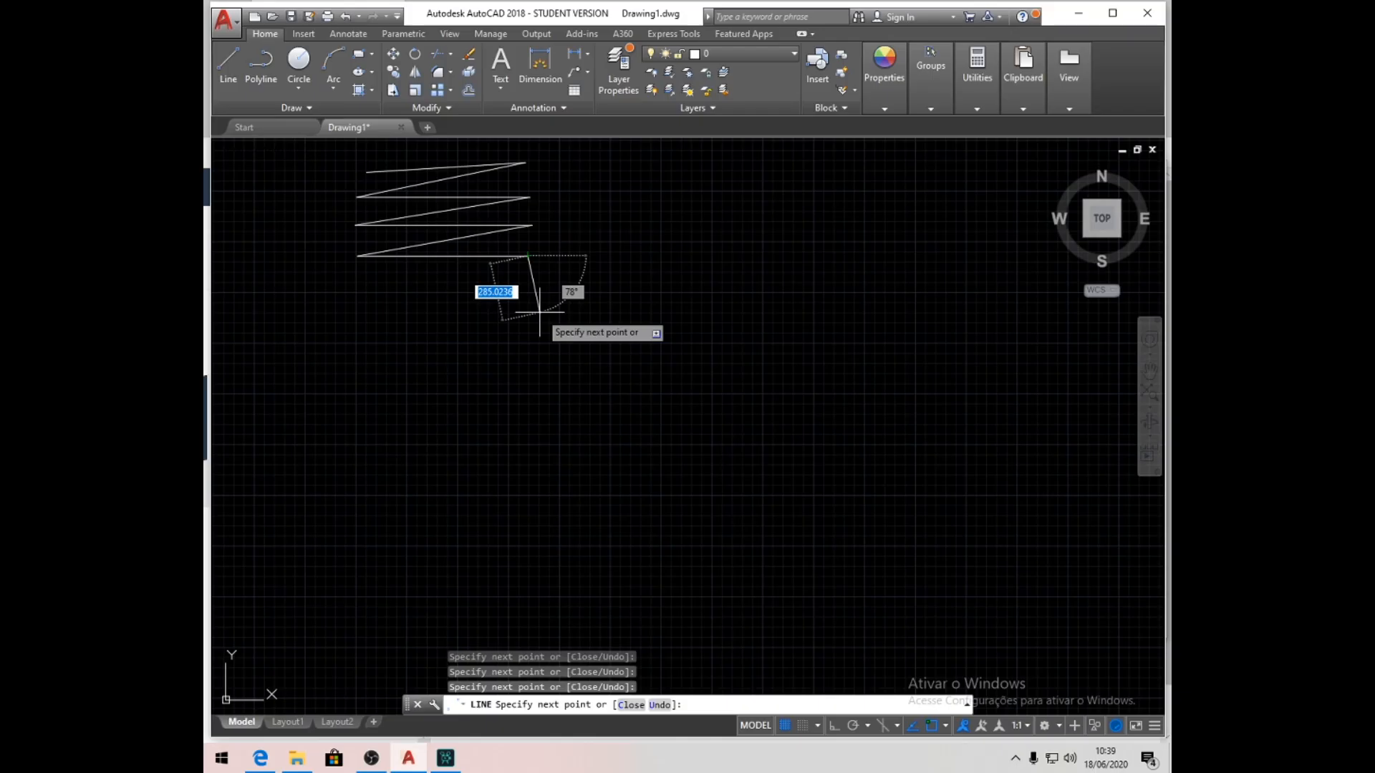
pyautogui.press('Return')
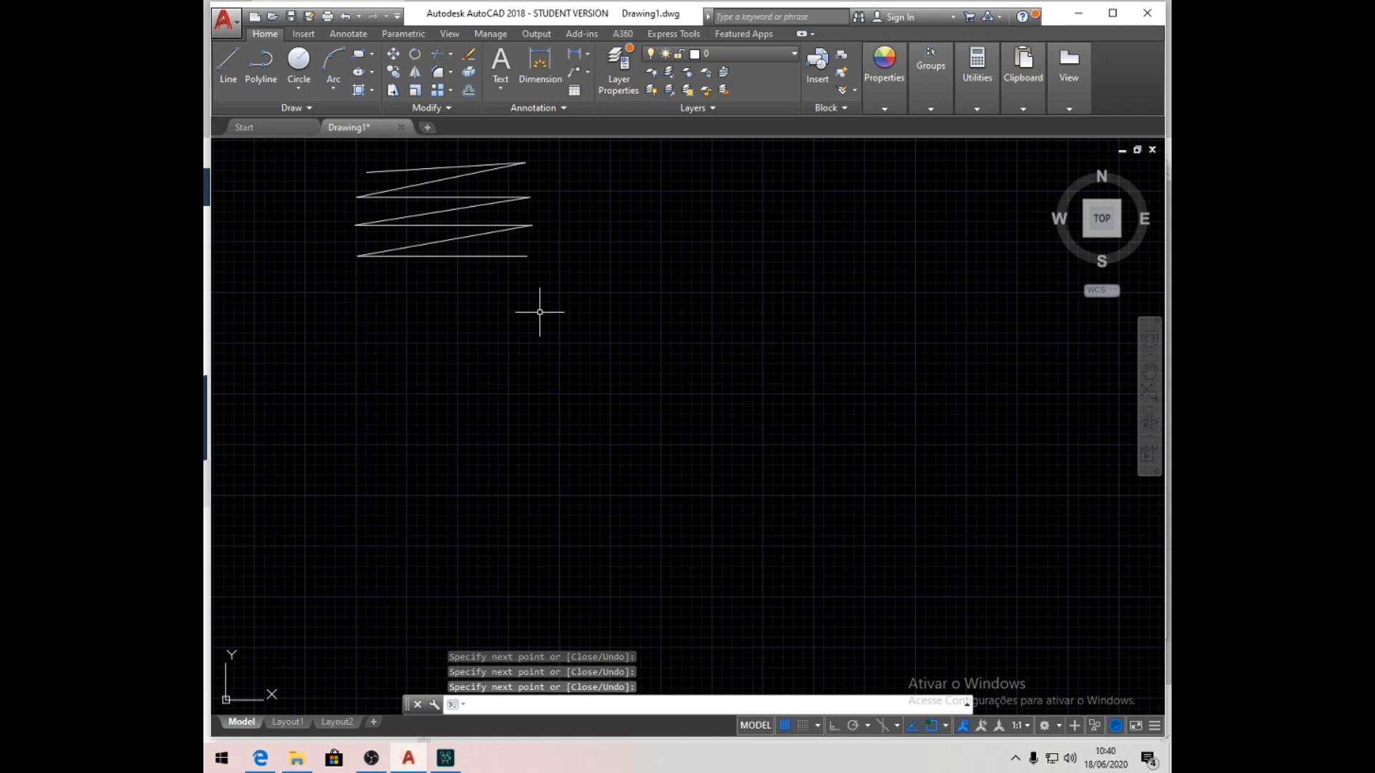
# - Turn on Ortho mode to restrict drawing to horizontal and vertical directions
pyautogui.press('F8')
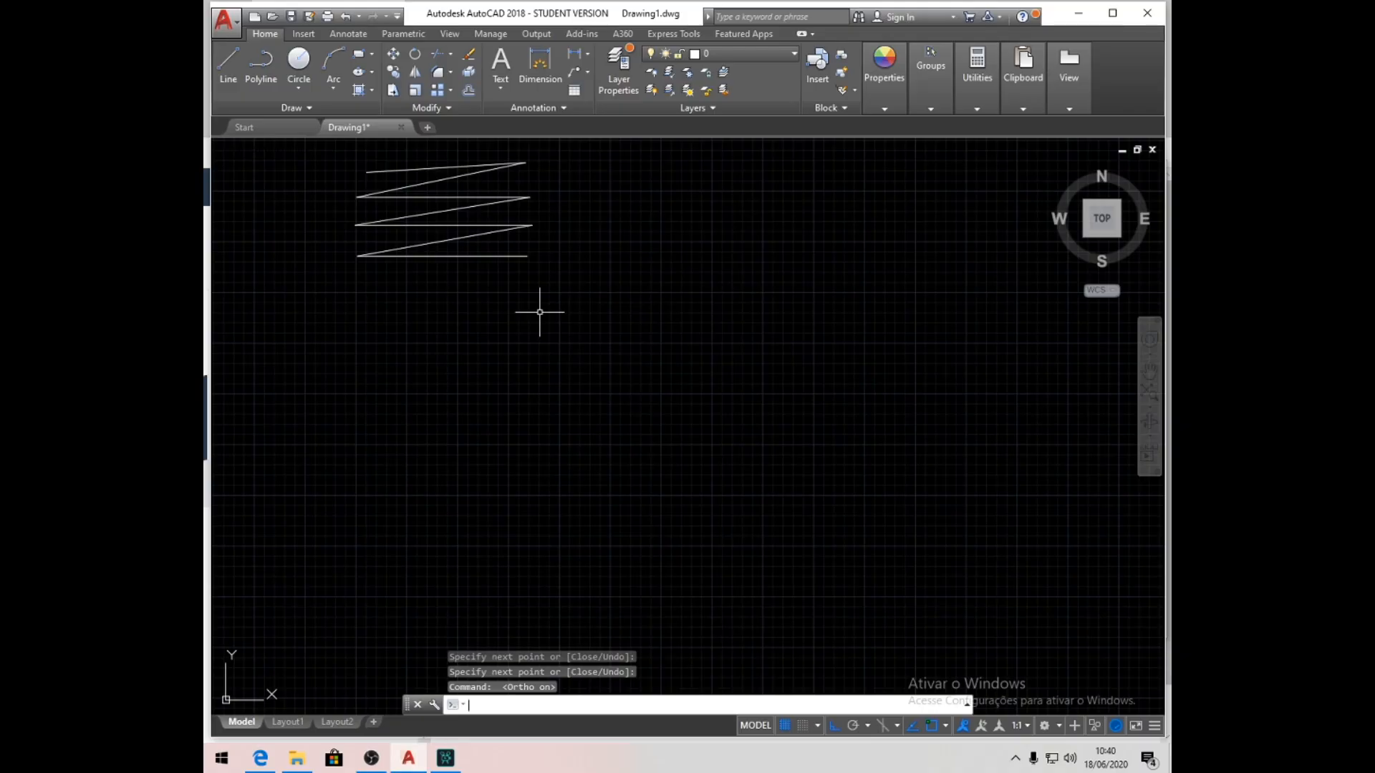
pyautogui.click(834, 727)
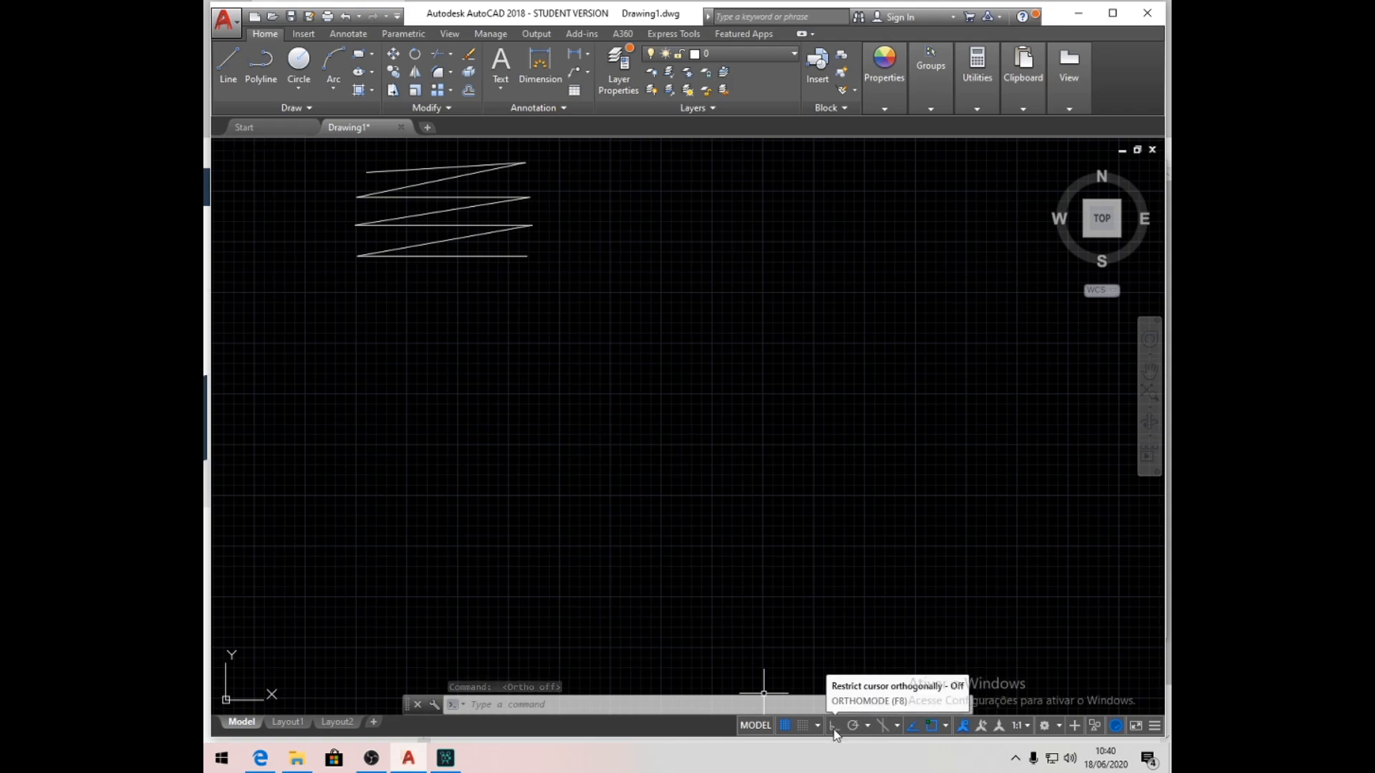
pyautogui.click(834, 728)
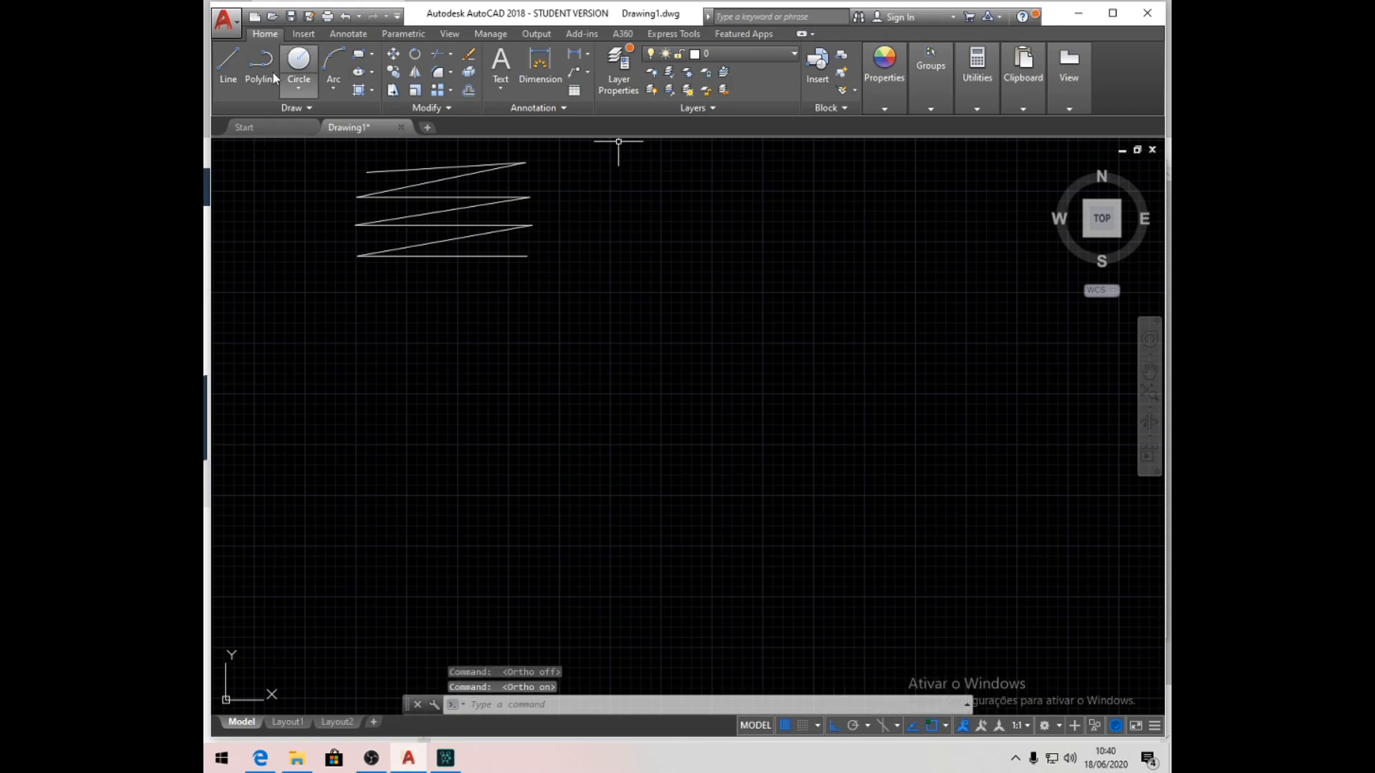
# - Draw a five-segment stepped line below the zigzag, about 900 units wide, running right, down, left, down and right
pyautogui.click(229, 69)
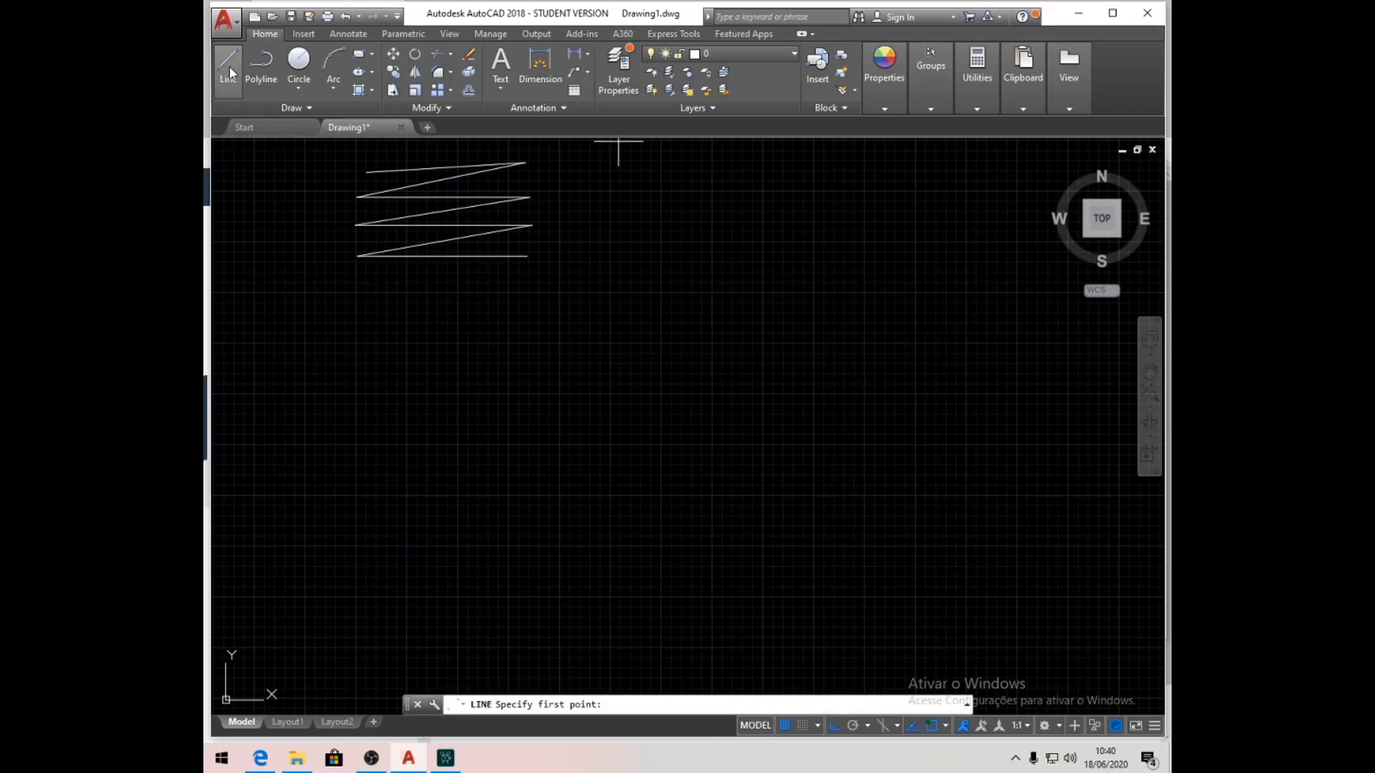
pyautogui.click(350, 349)
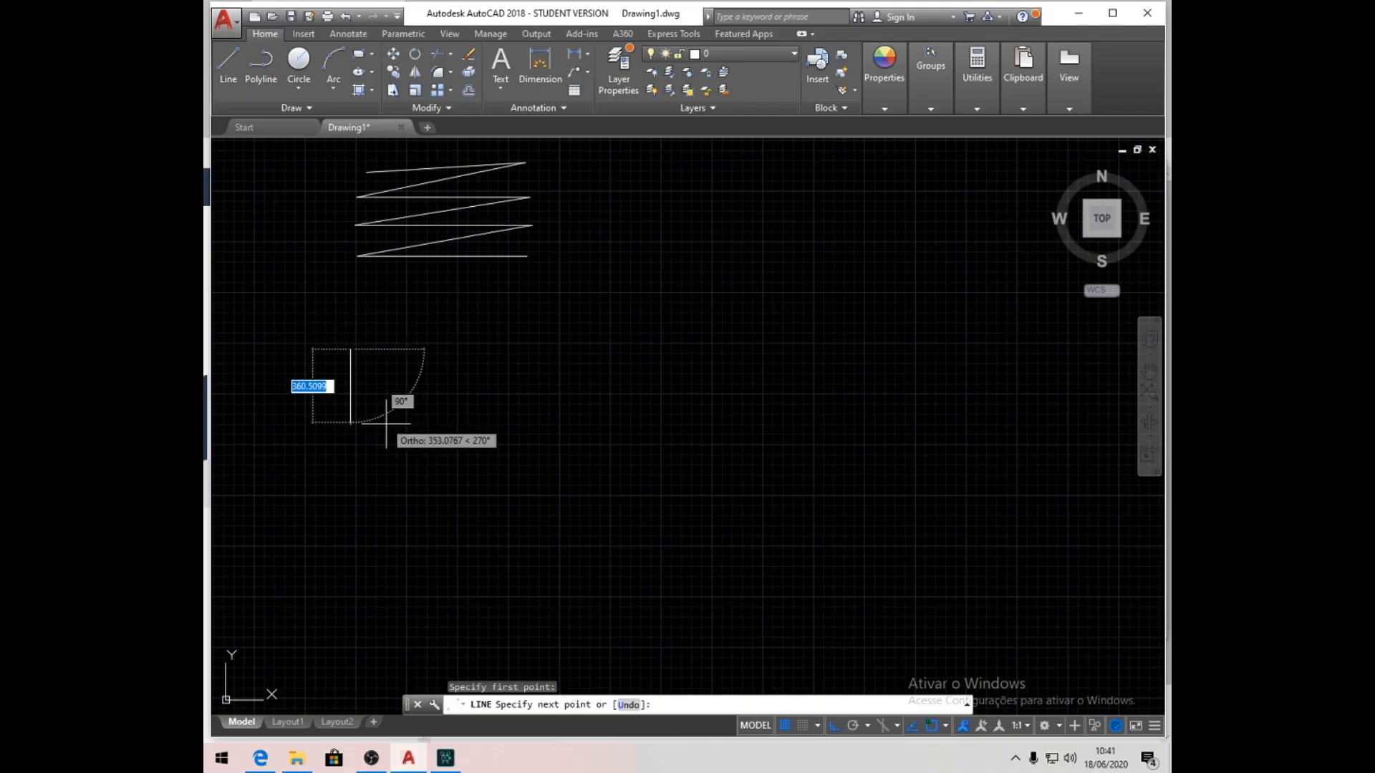
pyautogui.click(530, 348)
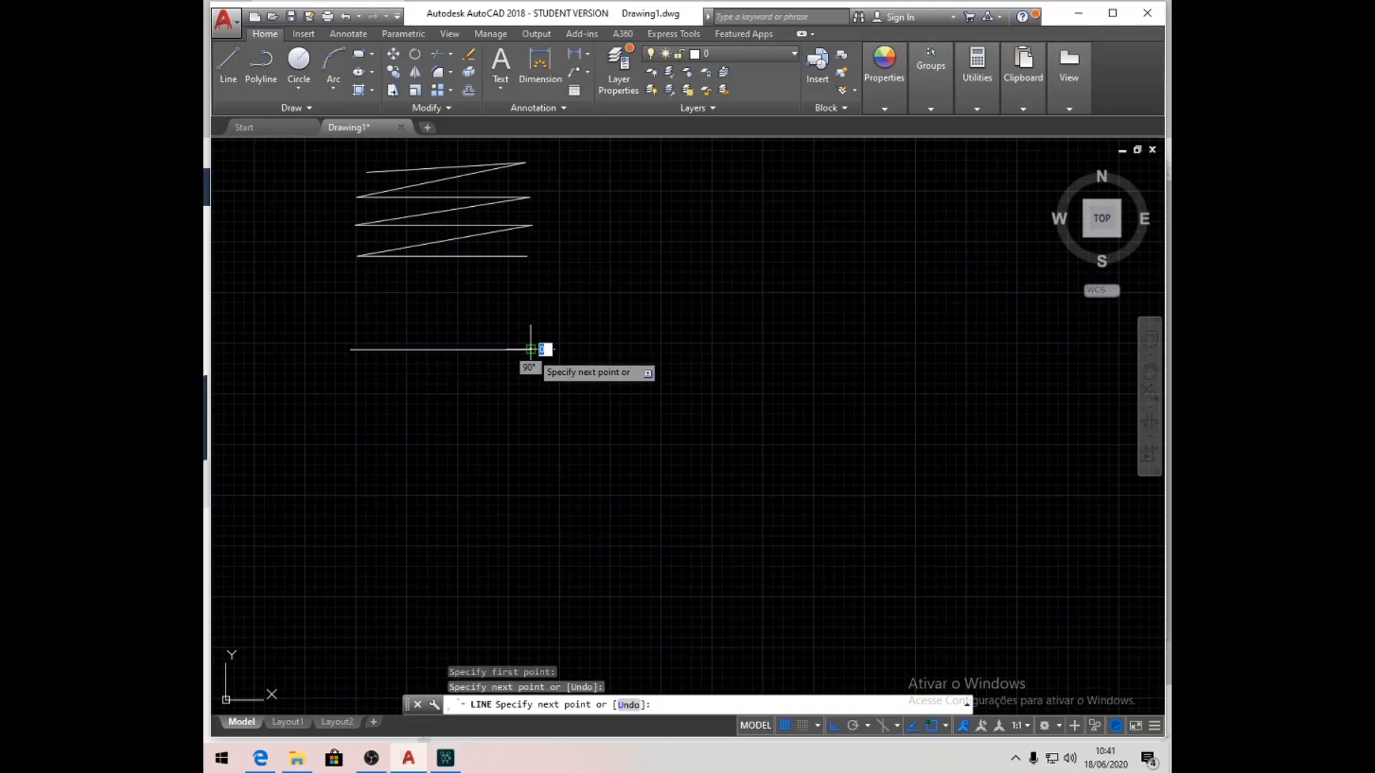
pyautogui.click(530, 414)
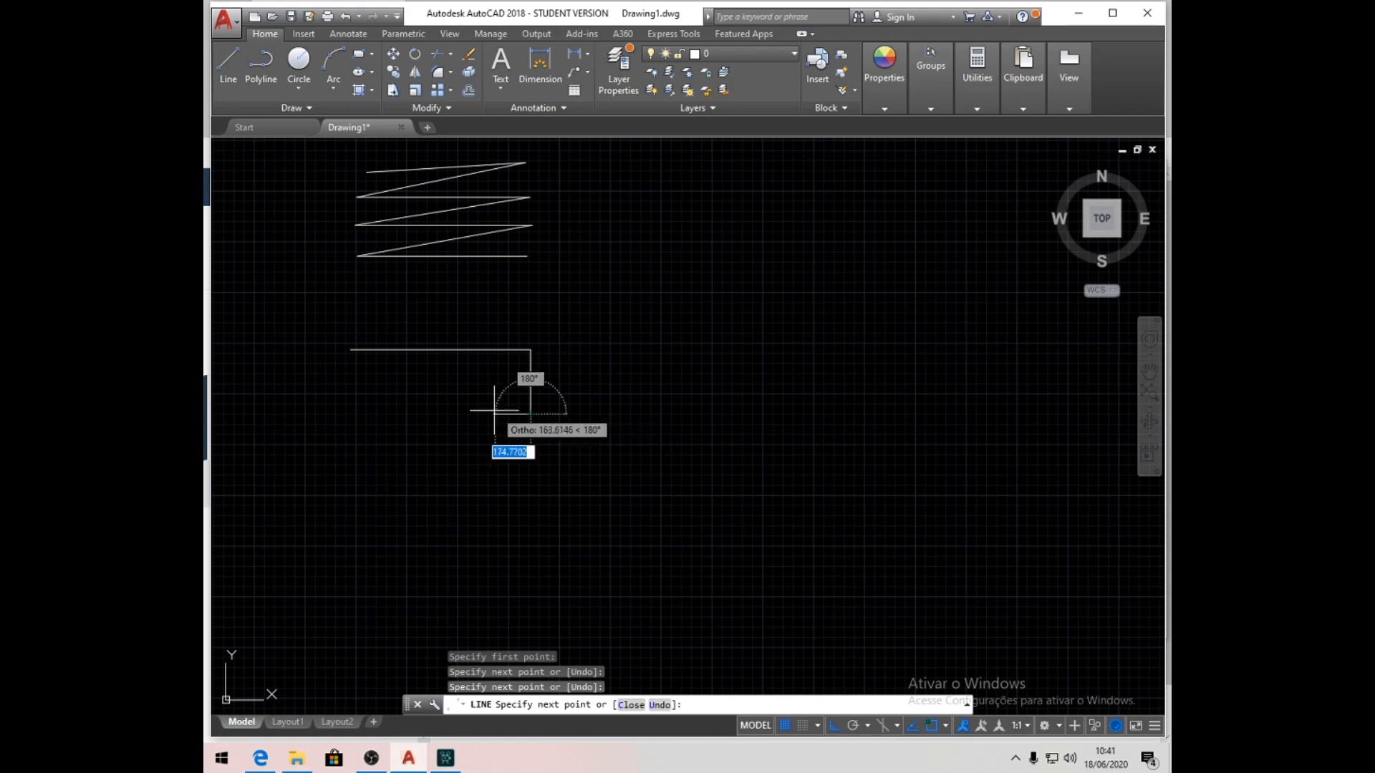
pyautogui.click(348, 413)
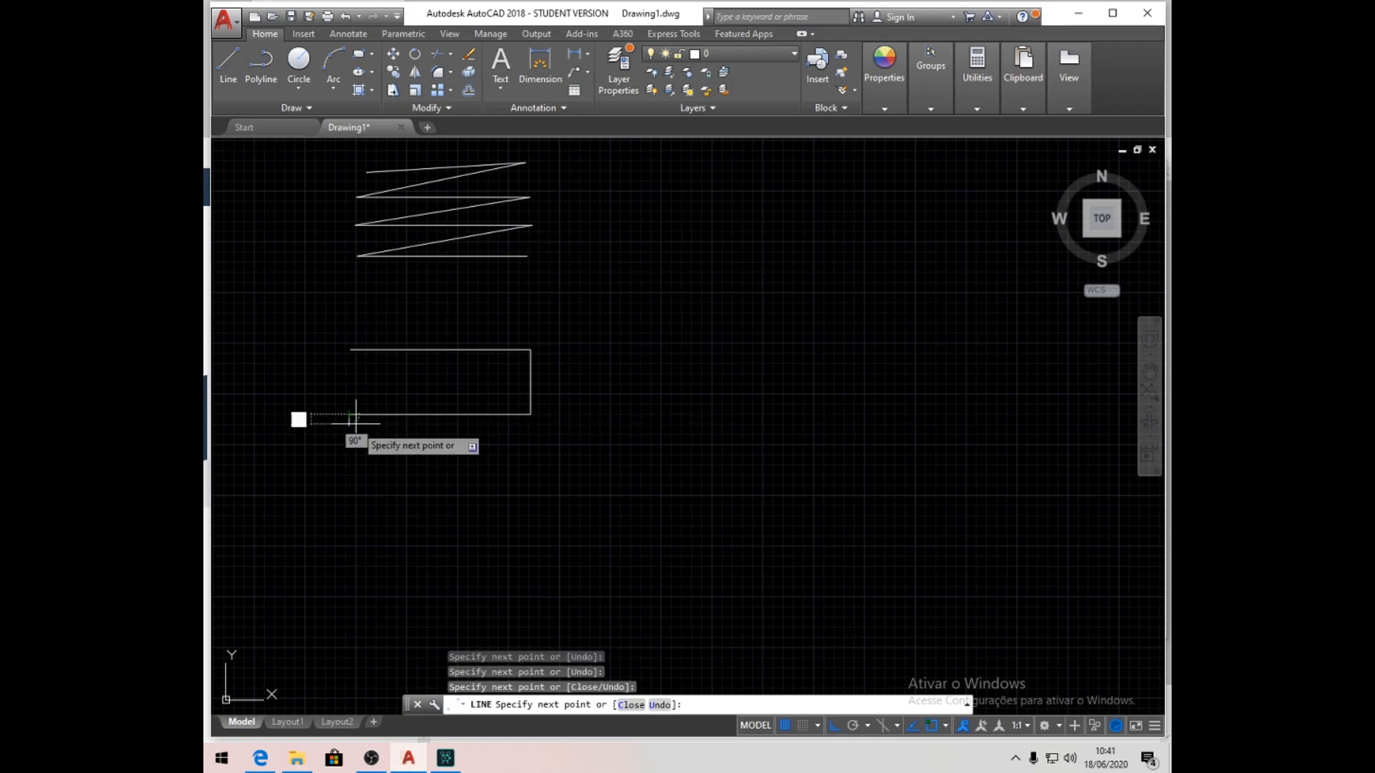
pyautogui.click(348, 466)
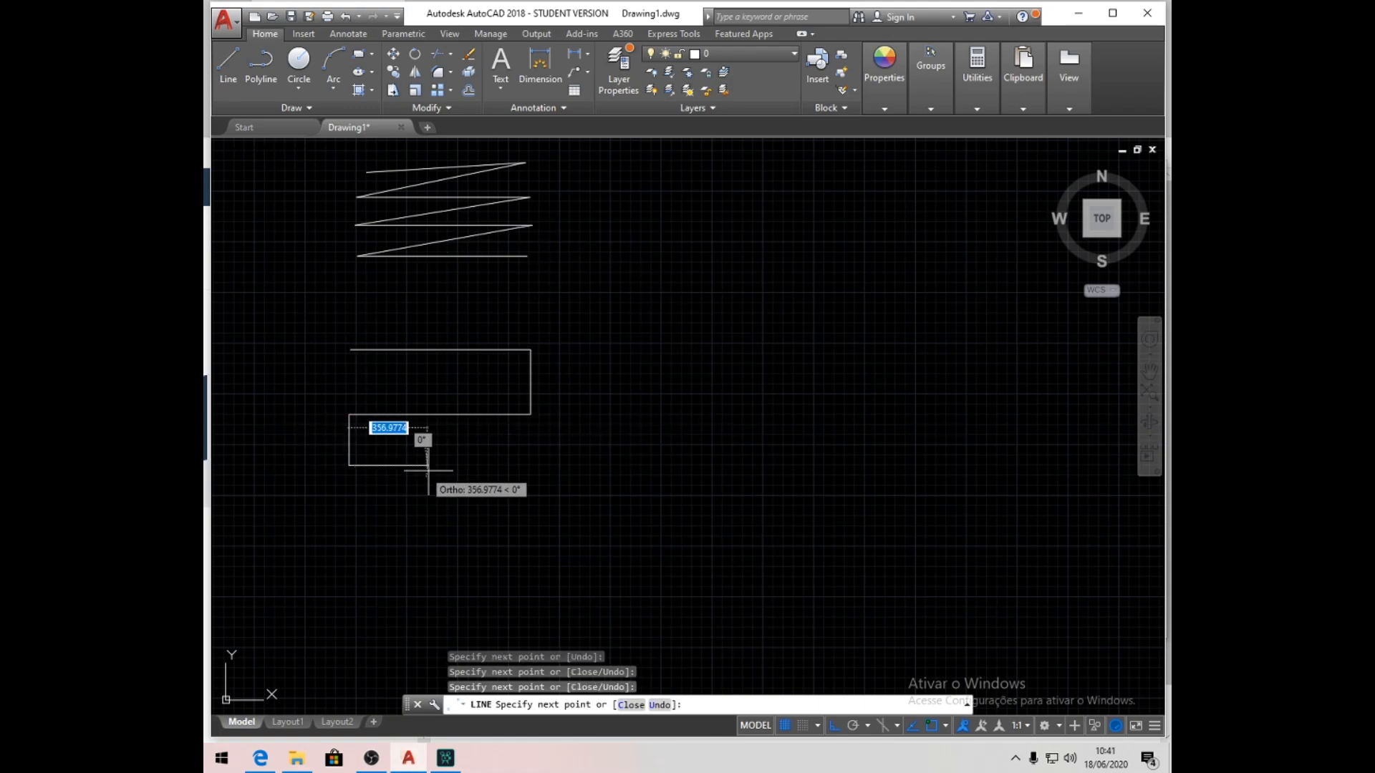
pyautogui.click(497, 464)
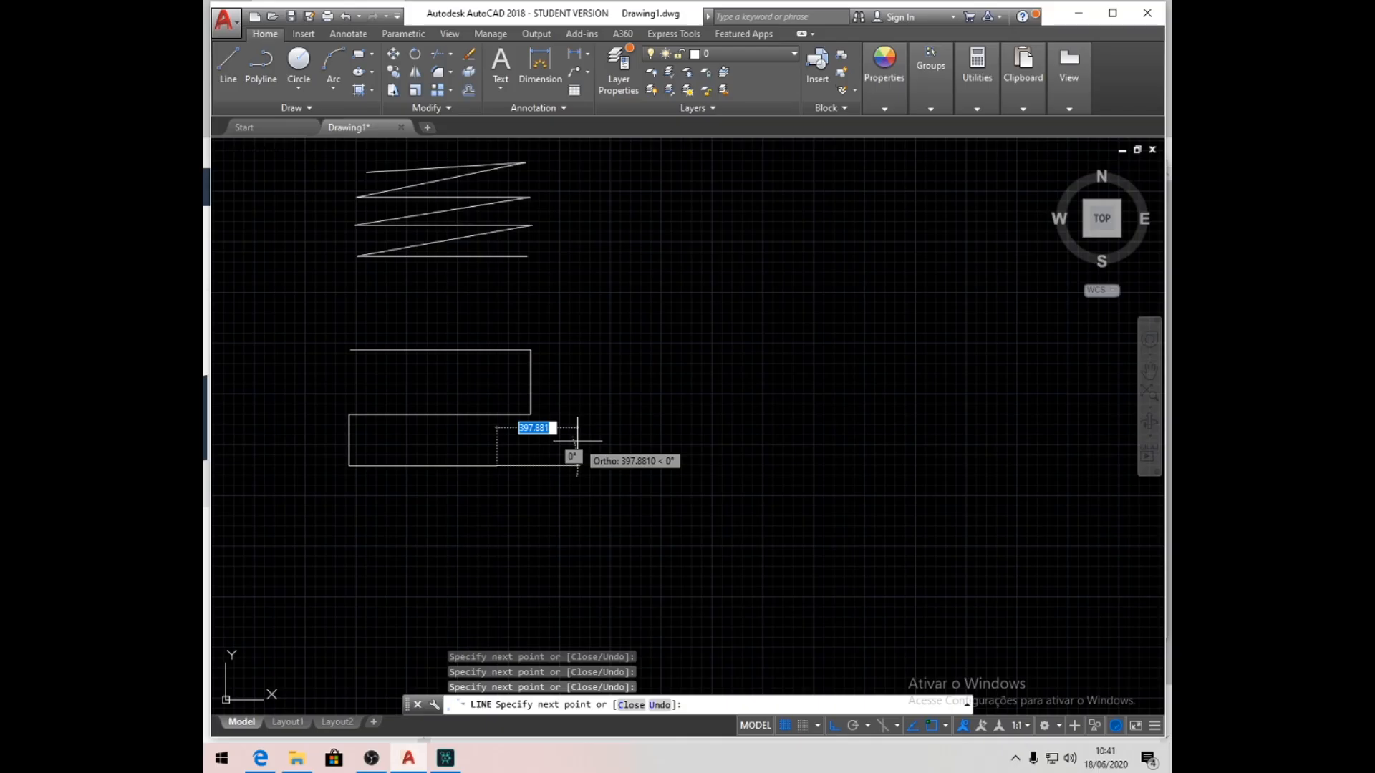
pyautogui.press('Return')
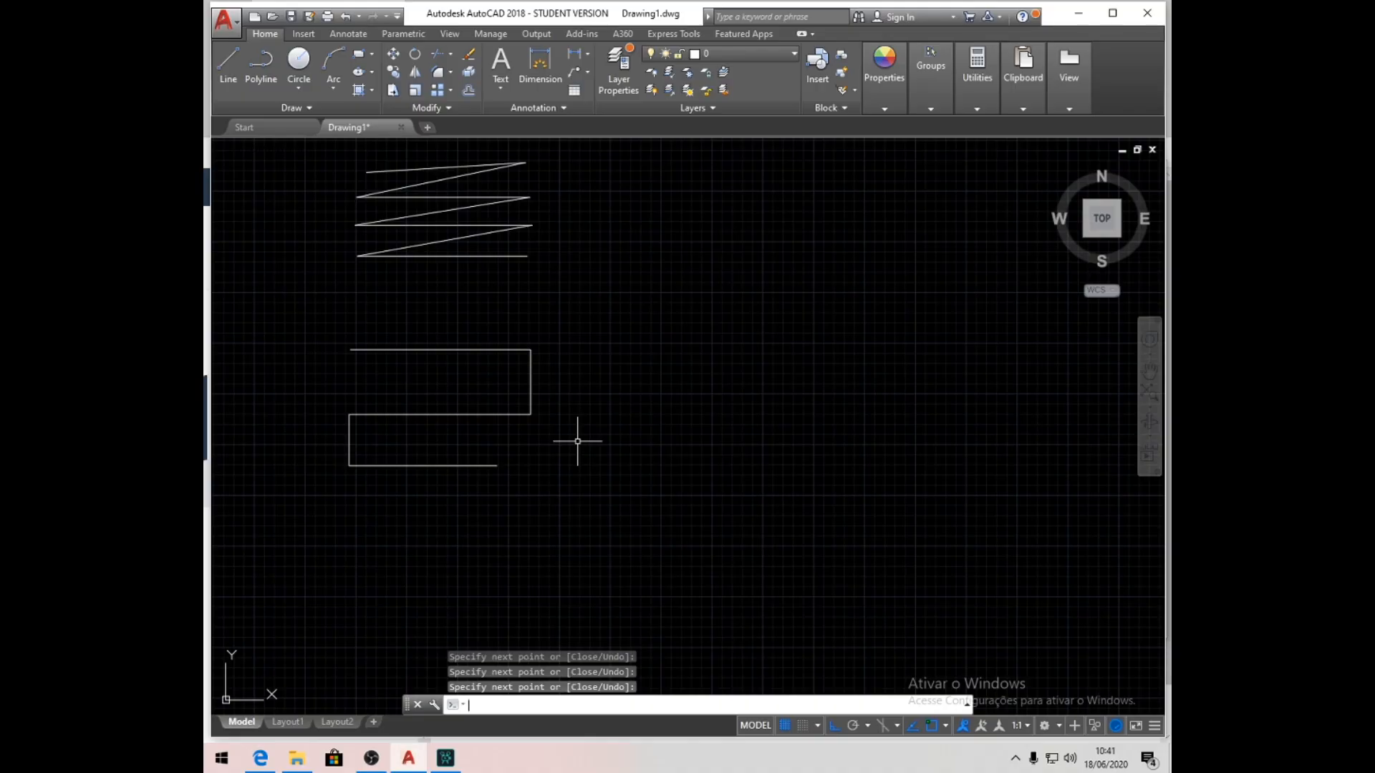
pyautogui.press('Return')
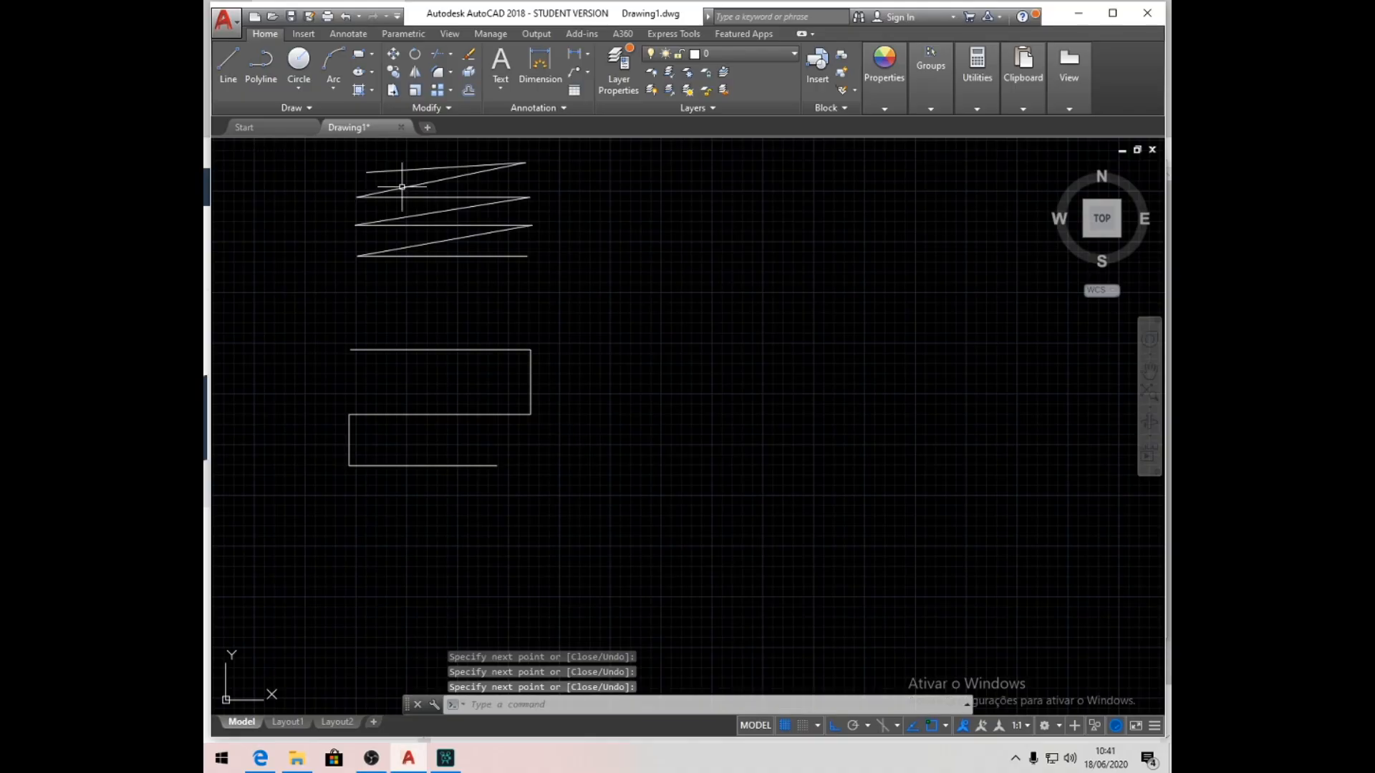
# - Draw a connected line beside the zigzag with segments of 10 and 100 units to the right and 200 units down
pyautogui.click(227, 61)
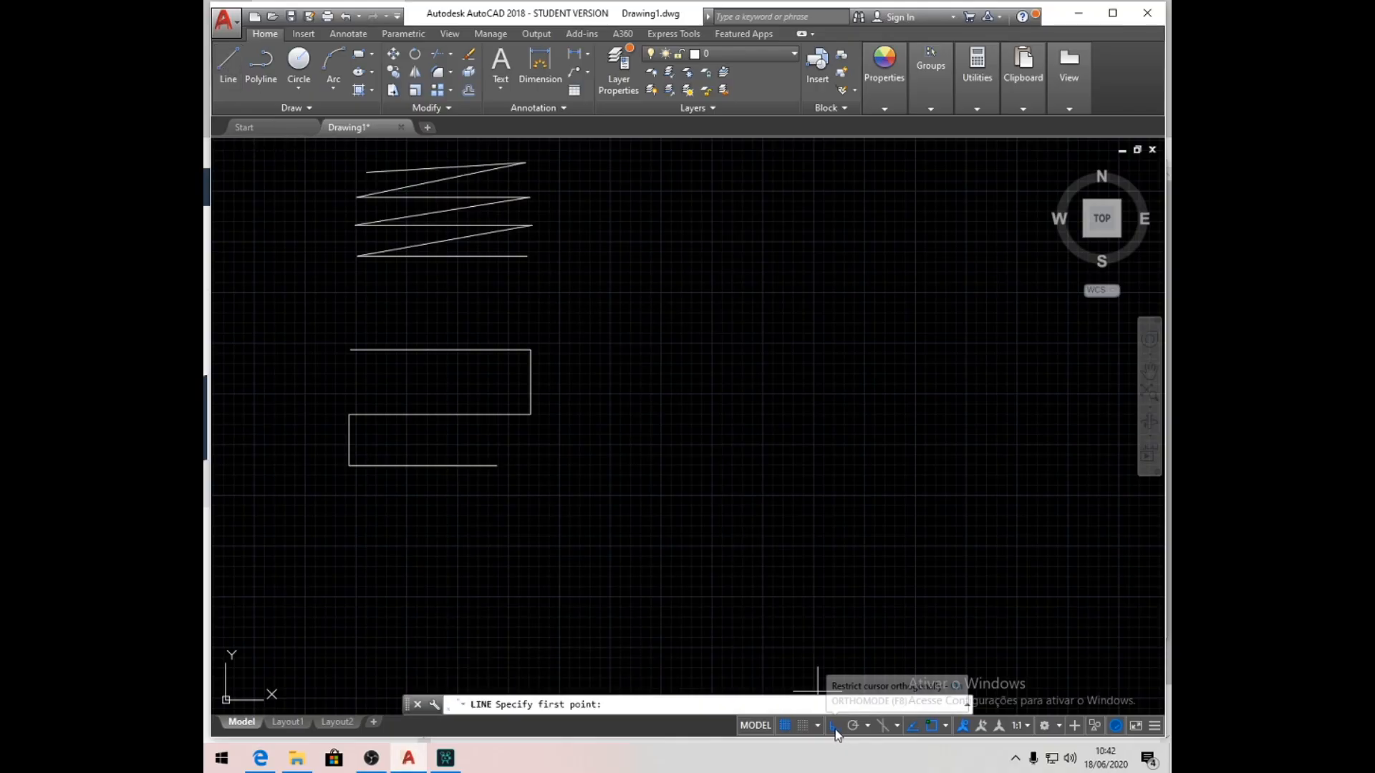
pyautogui.click(613, 190)
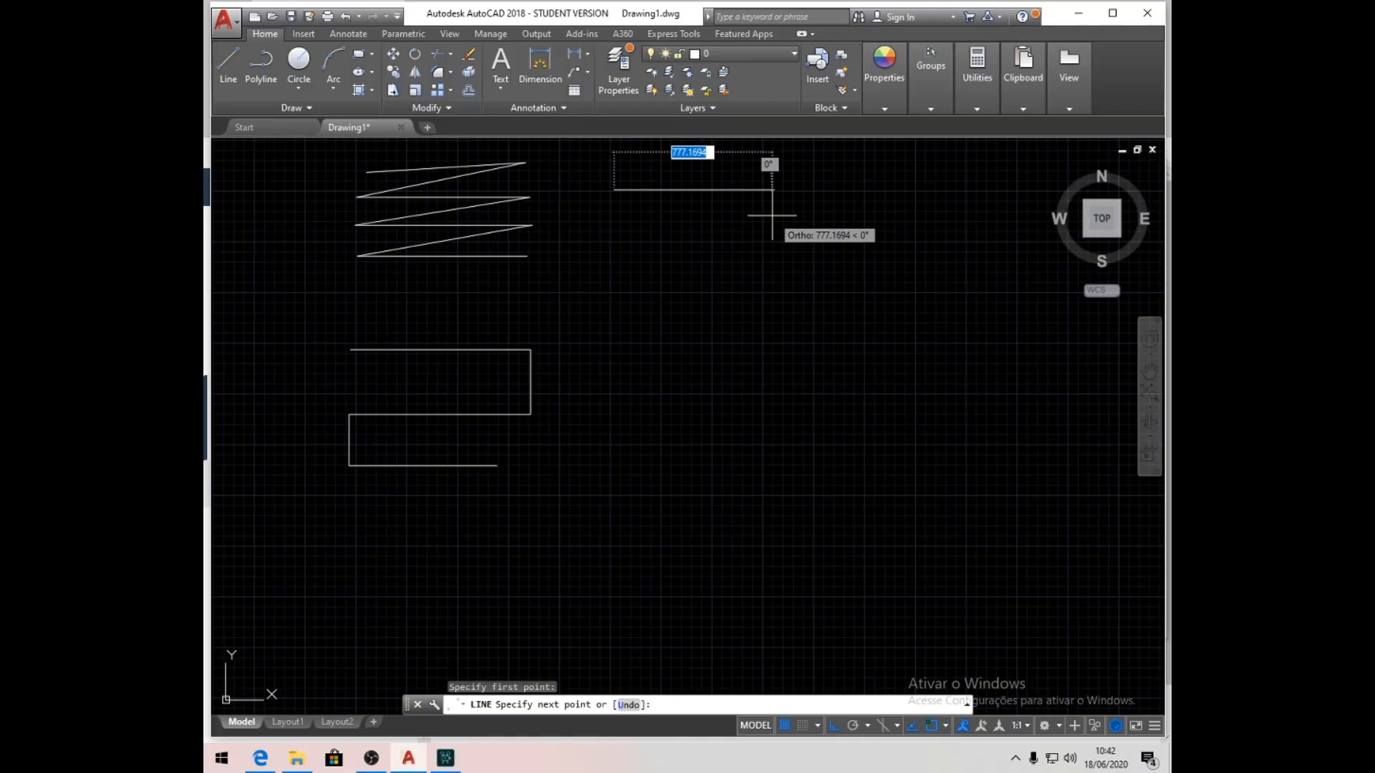
pyautogui.write('10')
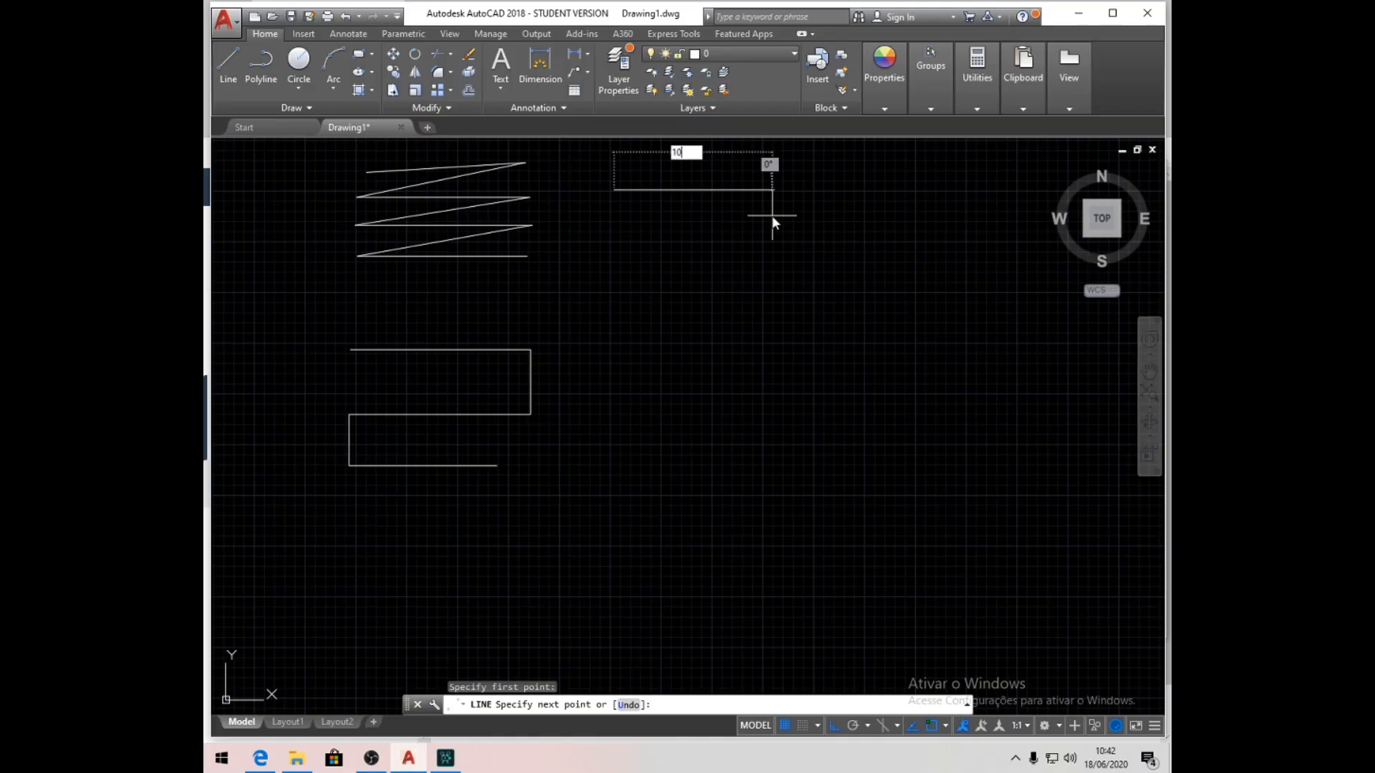
pyautogui.press('Return')
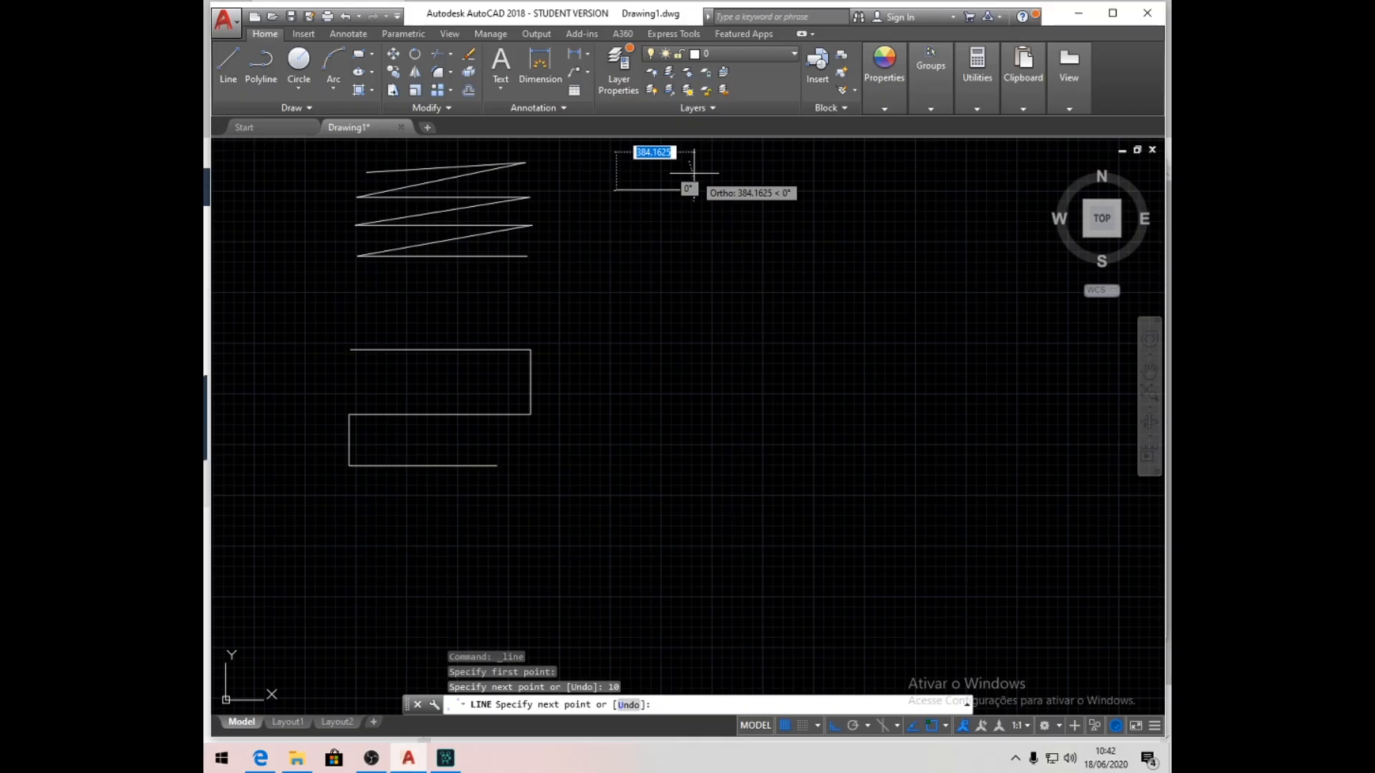
pyautogui.write('100')
pyautogui.press('Return')
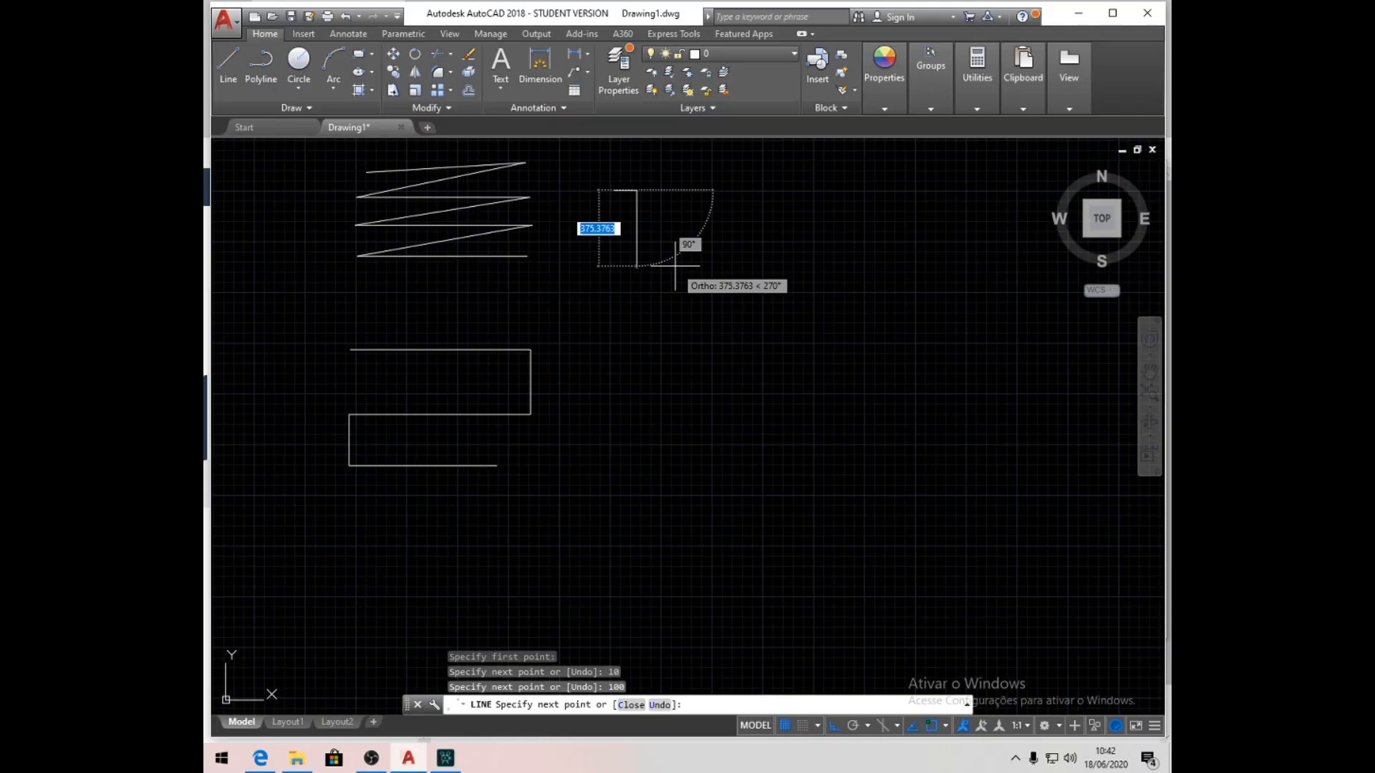
pyautogui.write('2')
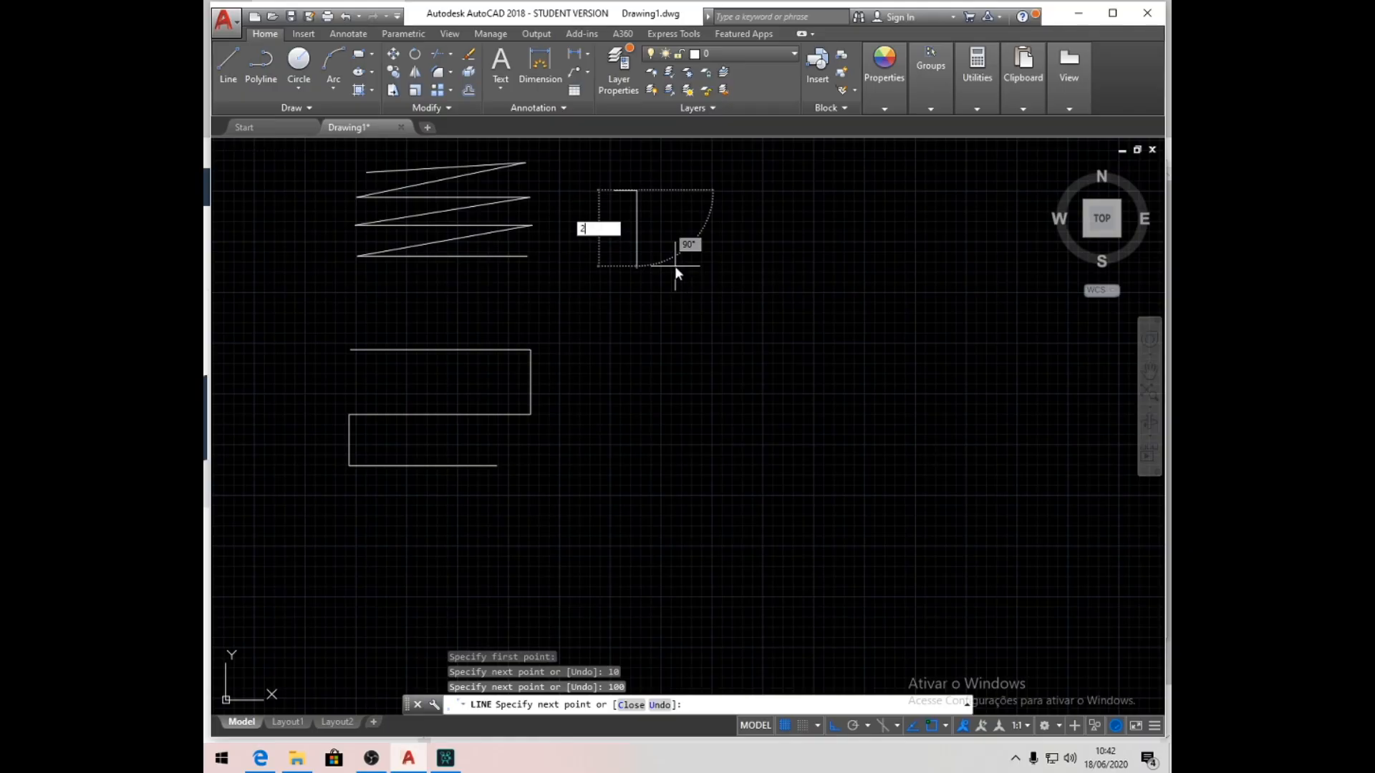
pyautogui.write('00')
pyautogui.press('Return')
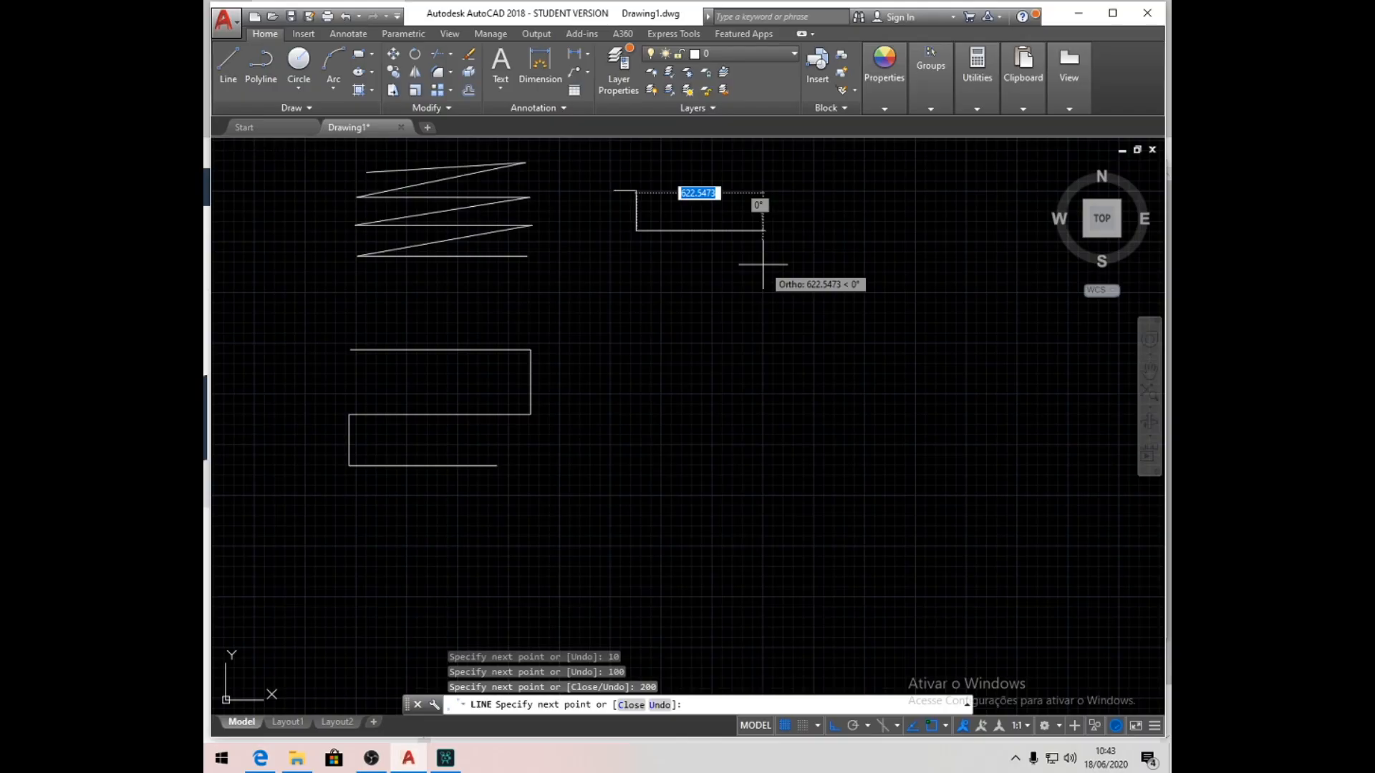
# - Continue the line with segments of about 210 and exactly 100 units to the right and 50 units up, and end it
pyautogui.click(680, 231)
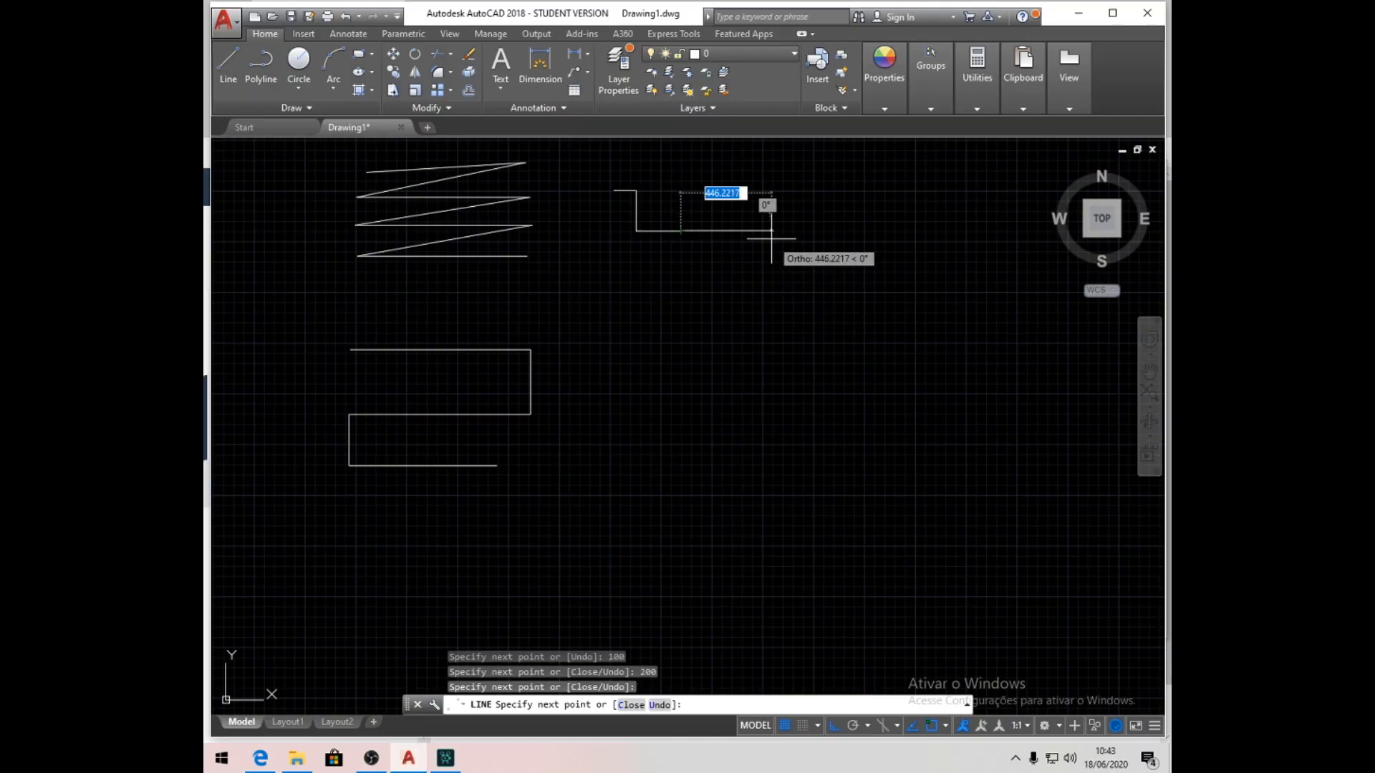
pyautogui.write('100')
pyautogui.press('Return')
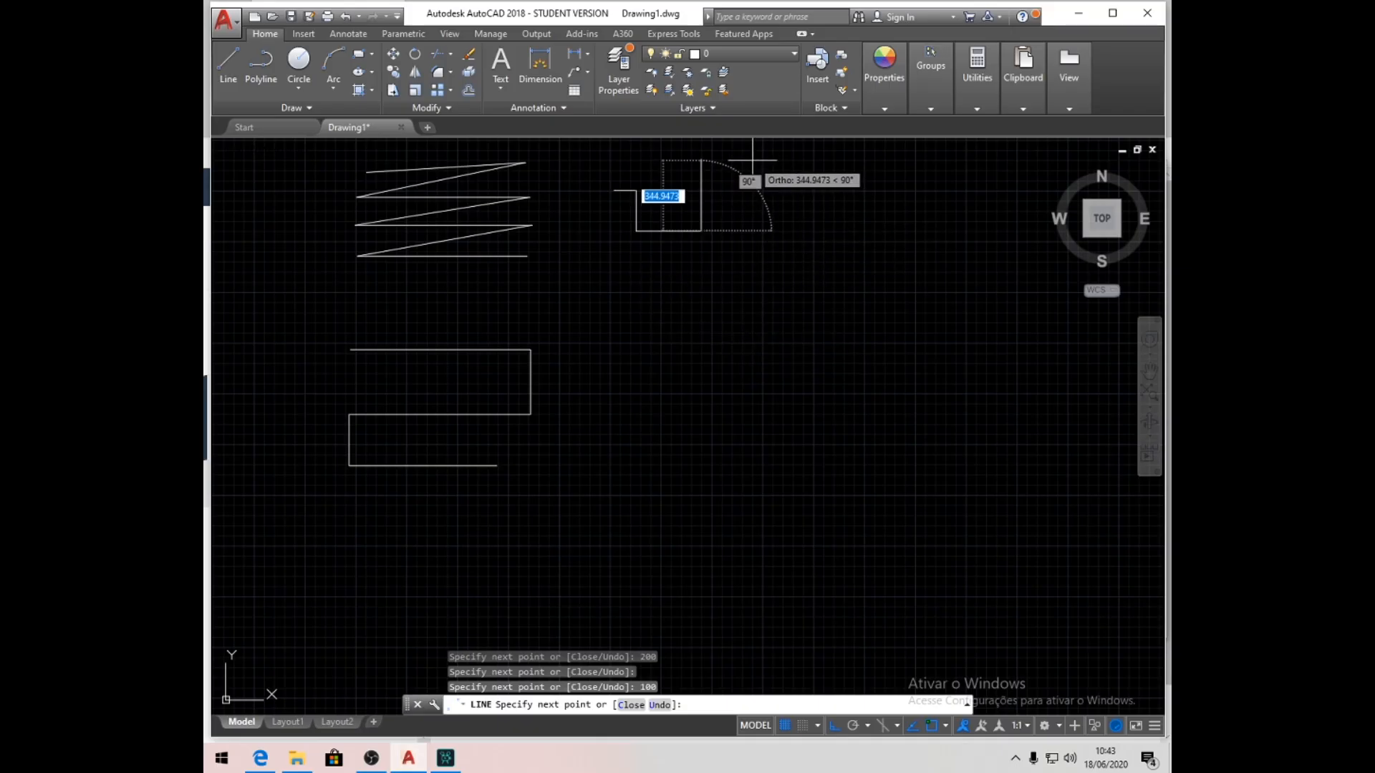
pyautogui.write('50')
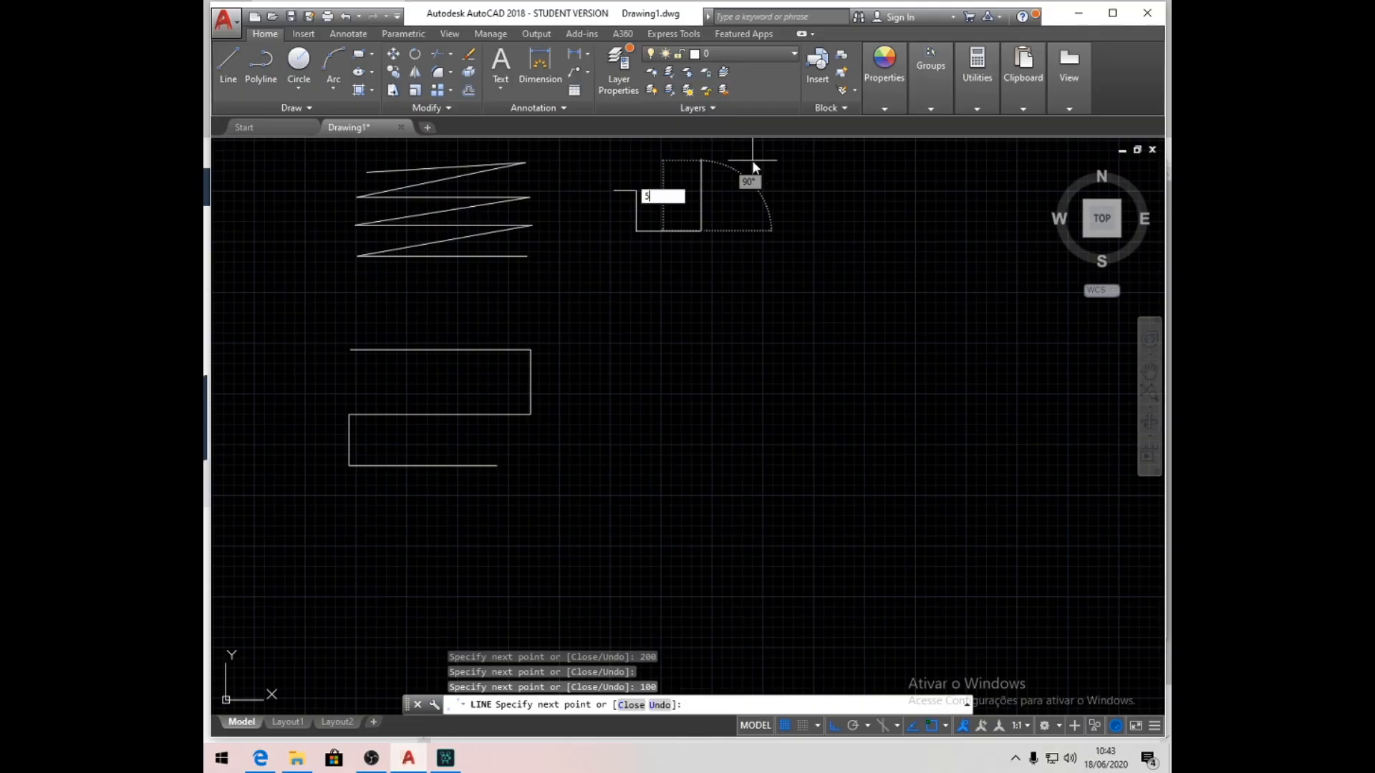
pyautogui.press('Return')
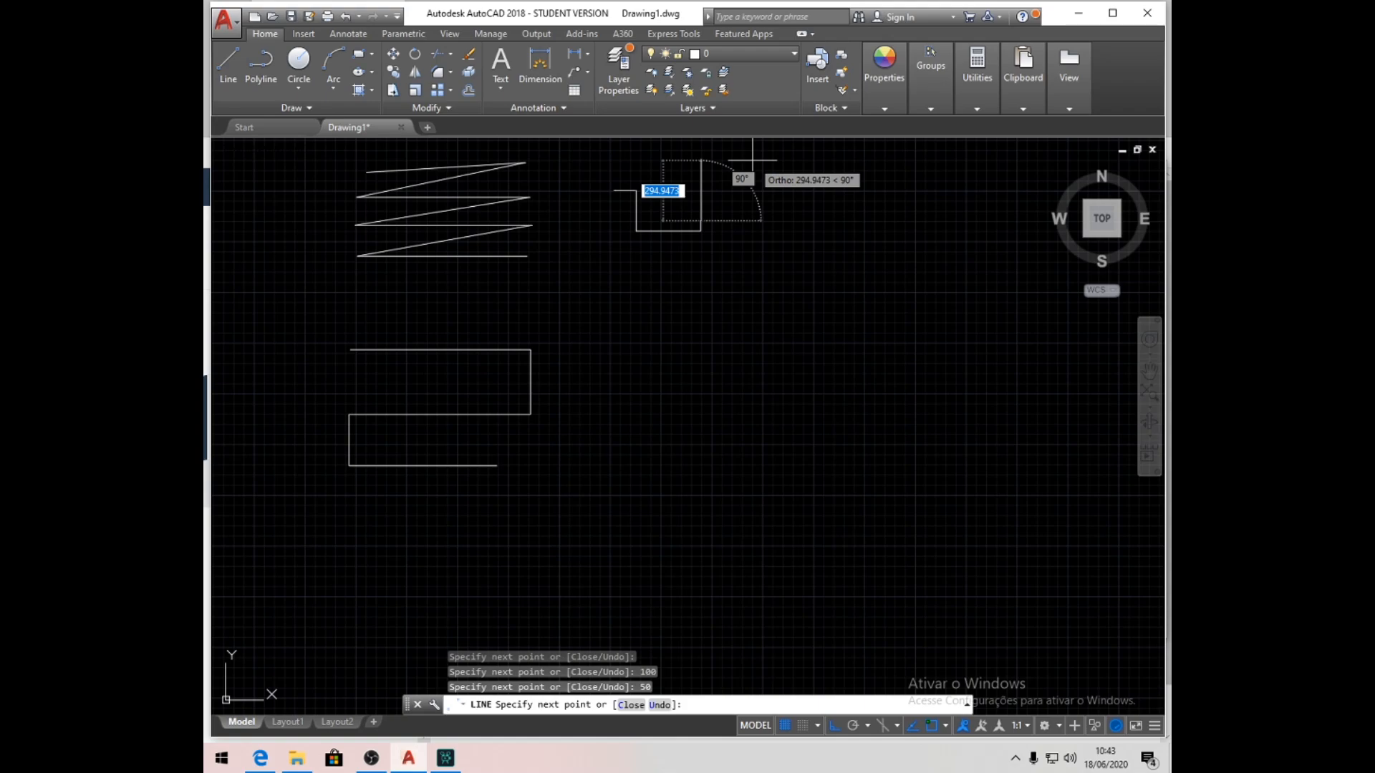
pyautogui.press('Return')
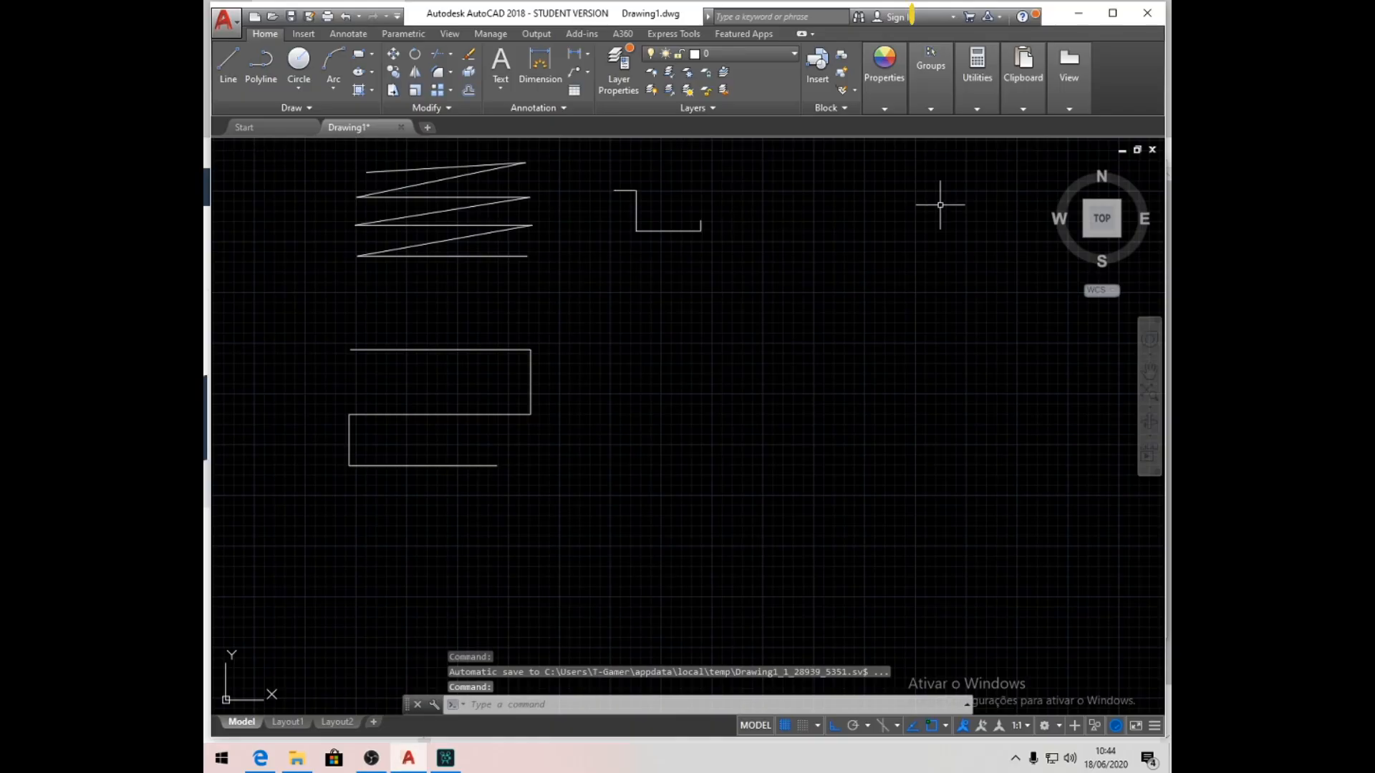
# - Measure the distance along the top horizontal segment of the small stepped line beside the zigzag
pyautogui.click(980, 71)
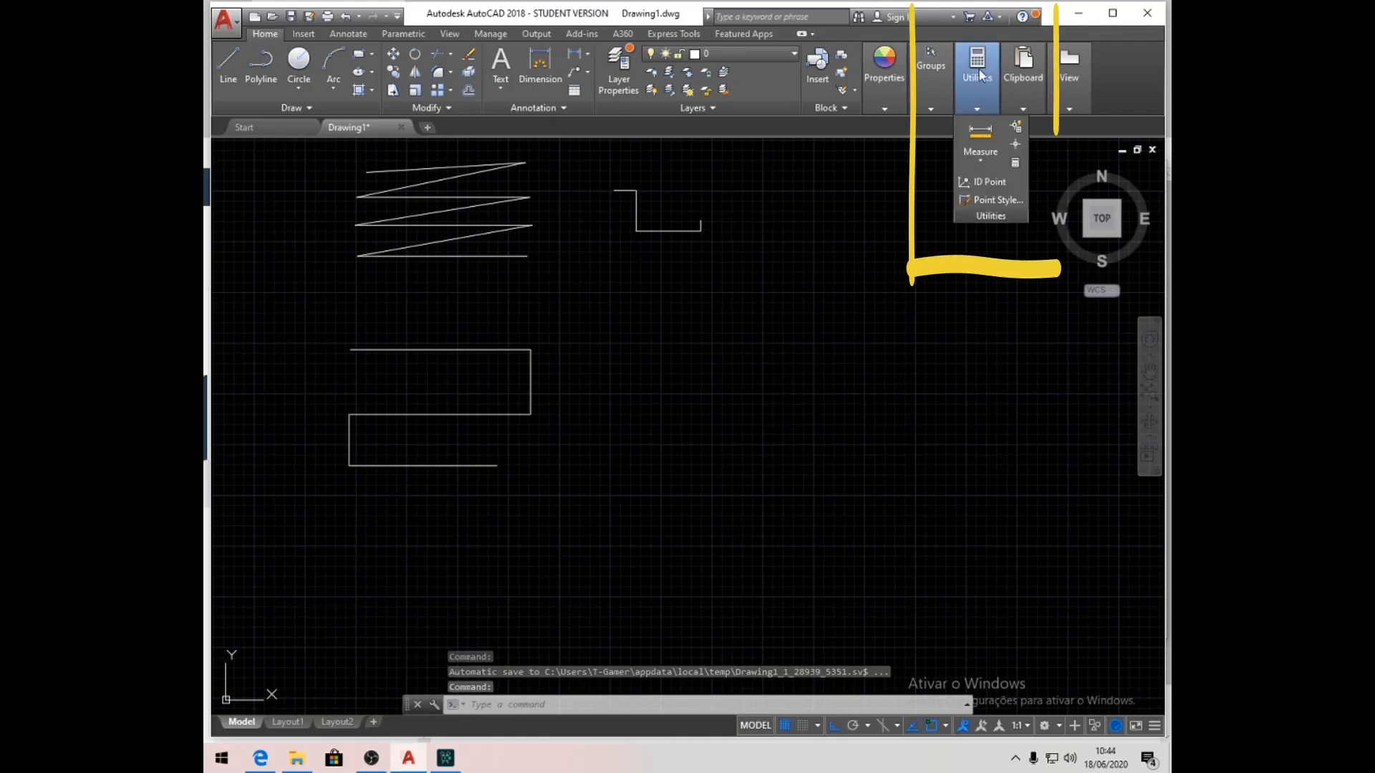
pyautogui.click(980, 136)
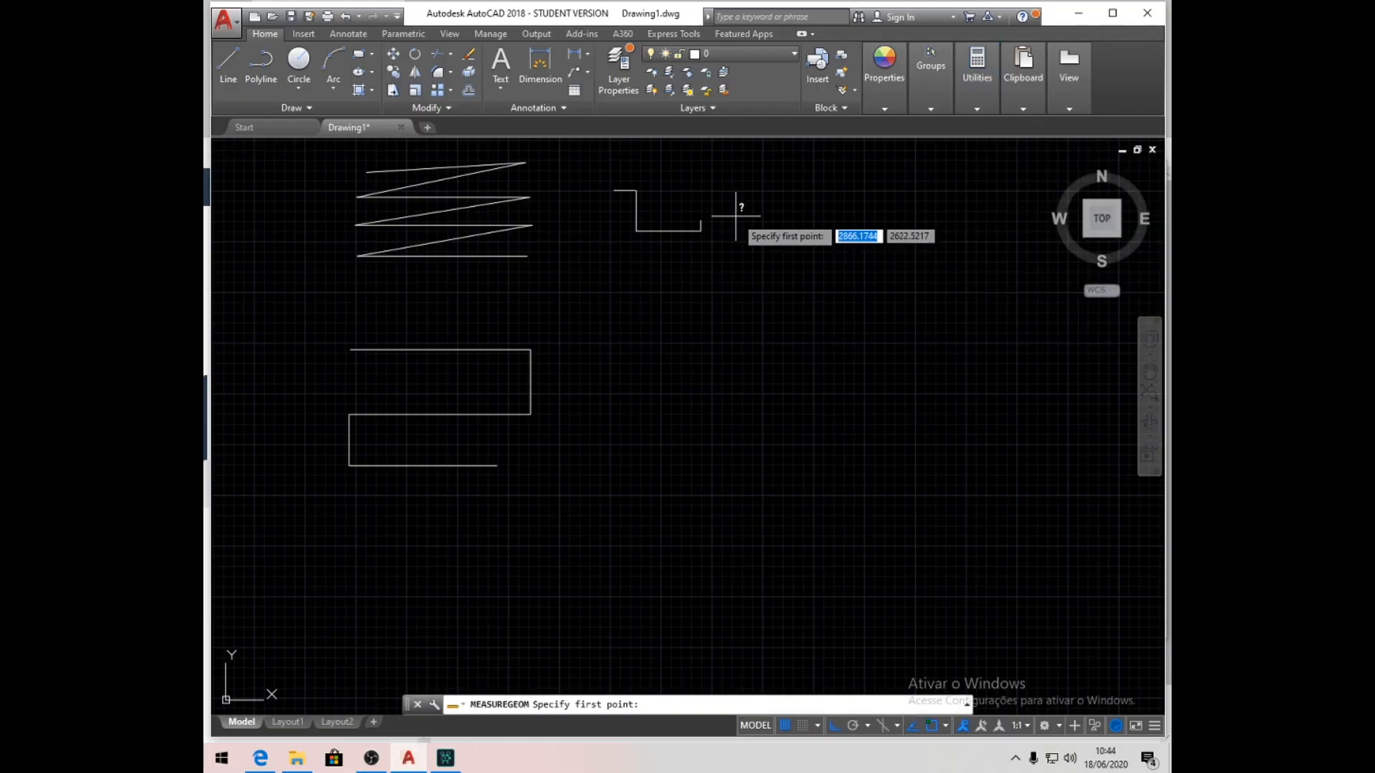
pyautogui.click(614, 190)
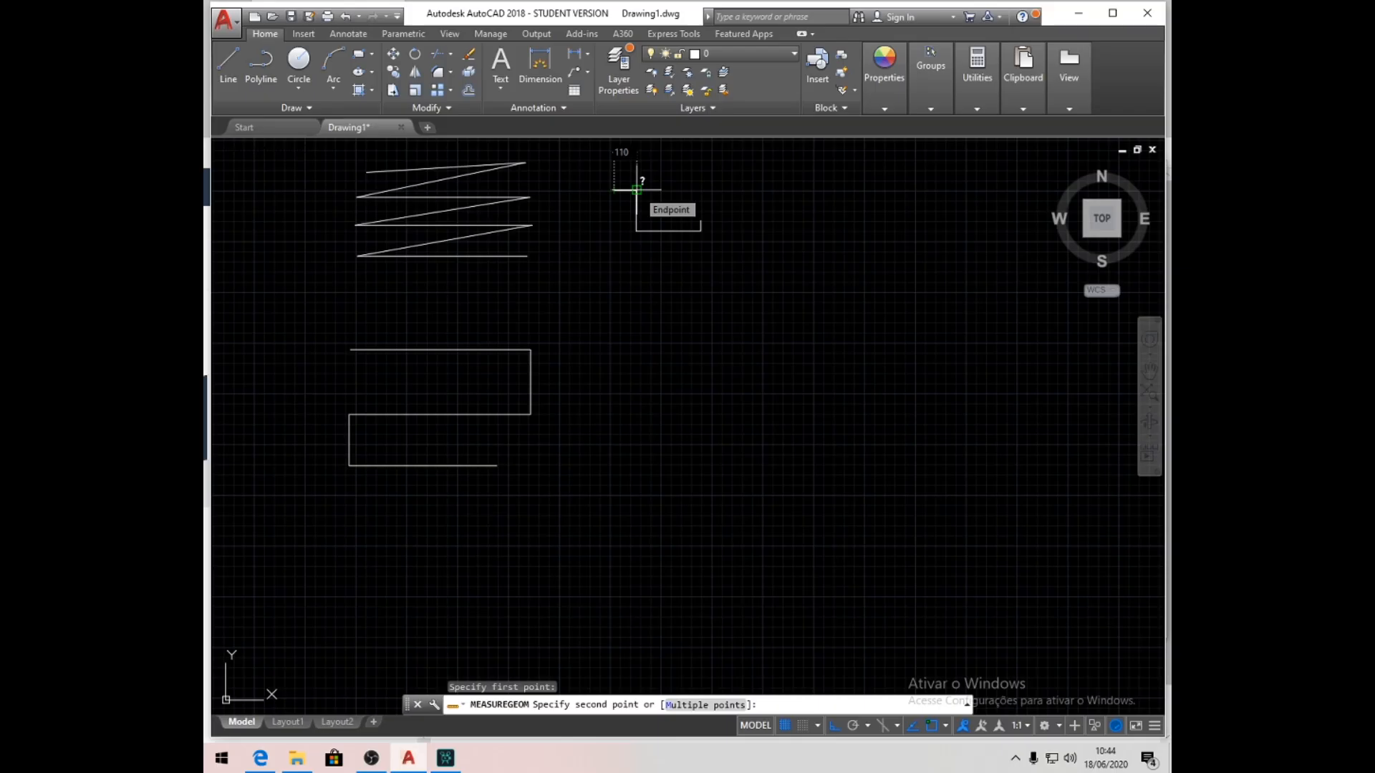
pyautogui.press('Escape')
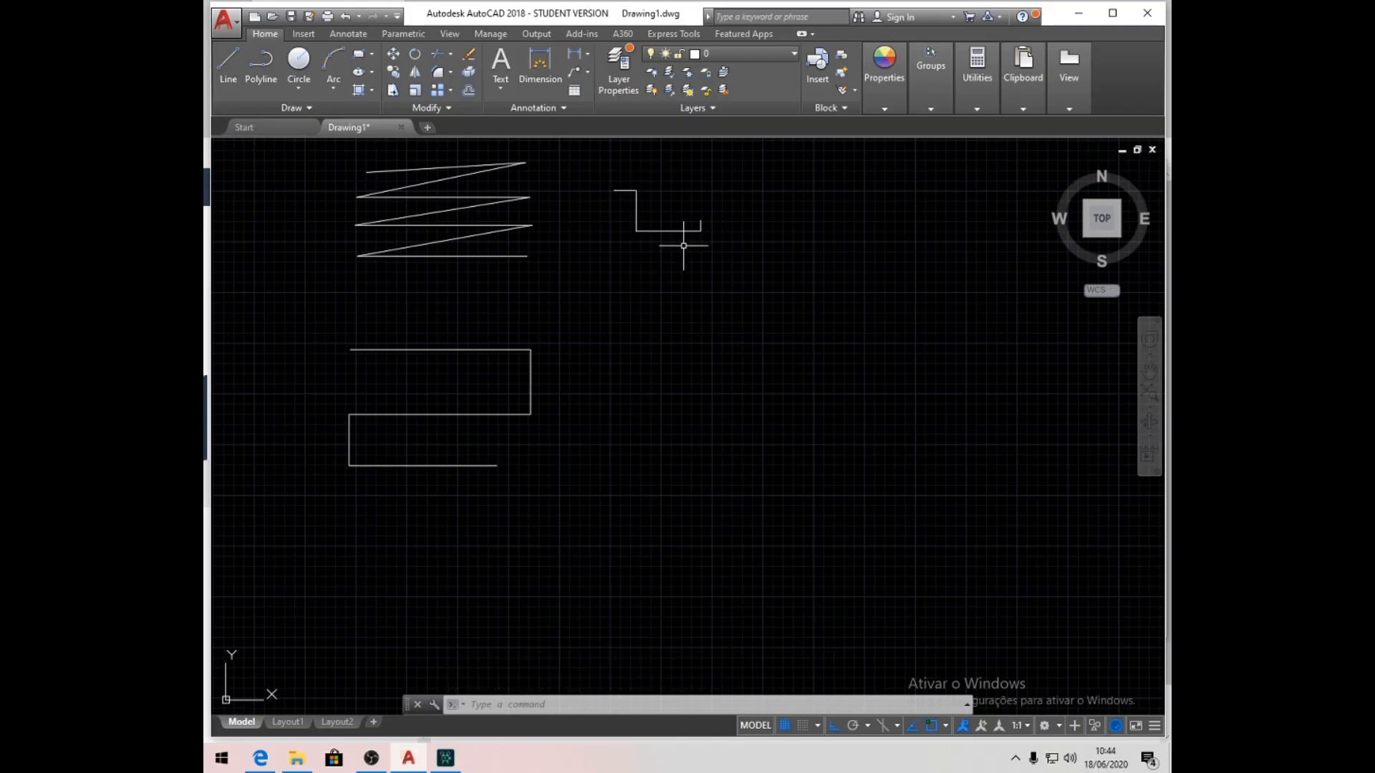
# - Add a linear dimension between the endpoints of the small stepped line's top segment, placing it just above the segment
pyautogui.click(540, 61)
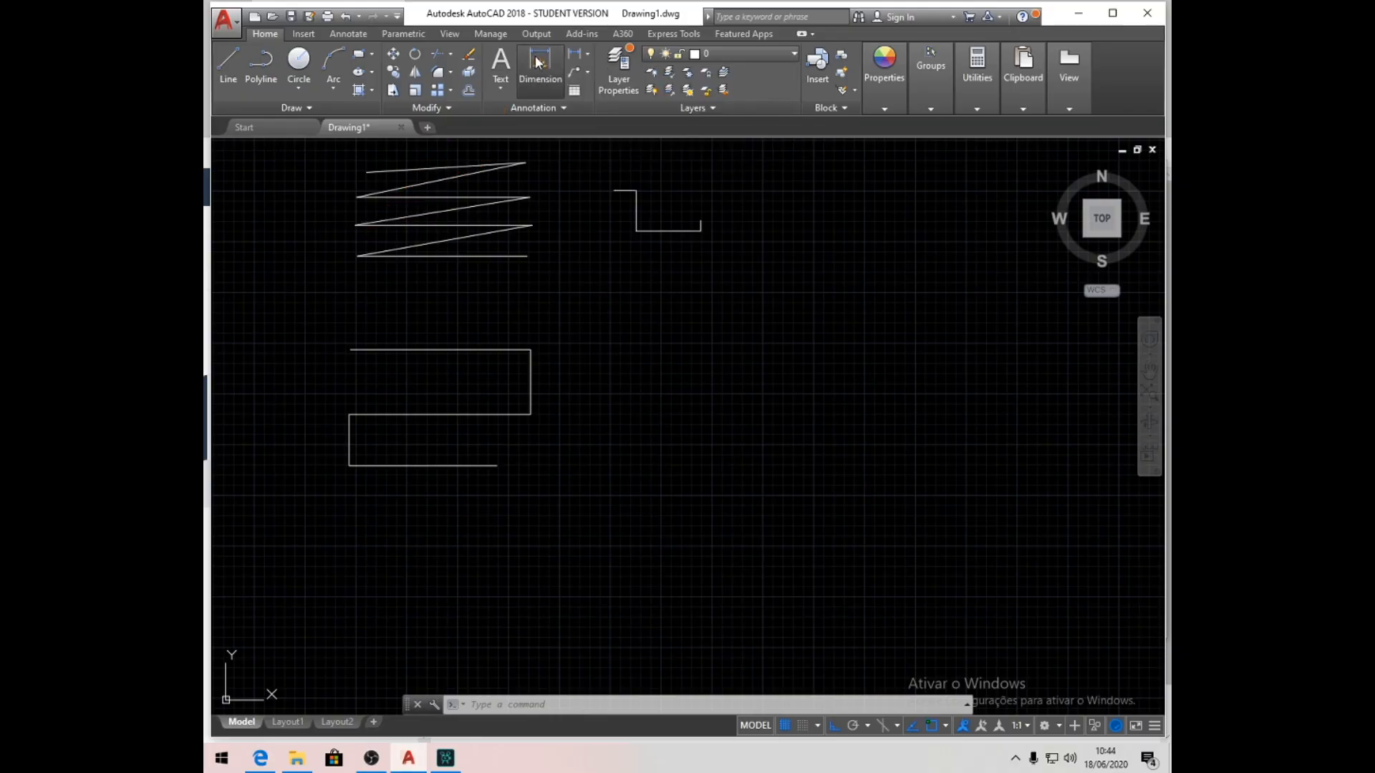
pyautogui.click(614, 190)
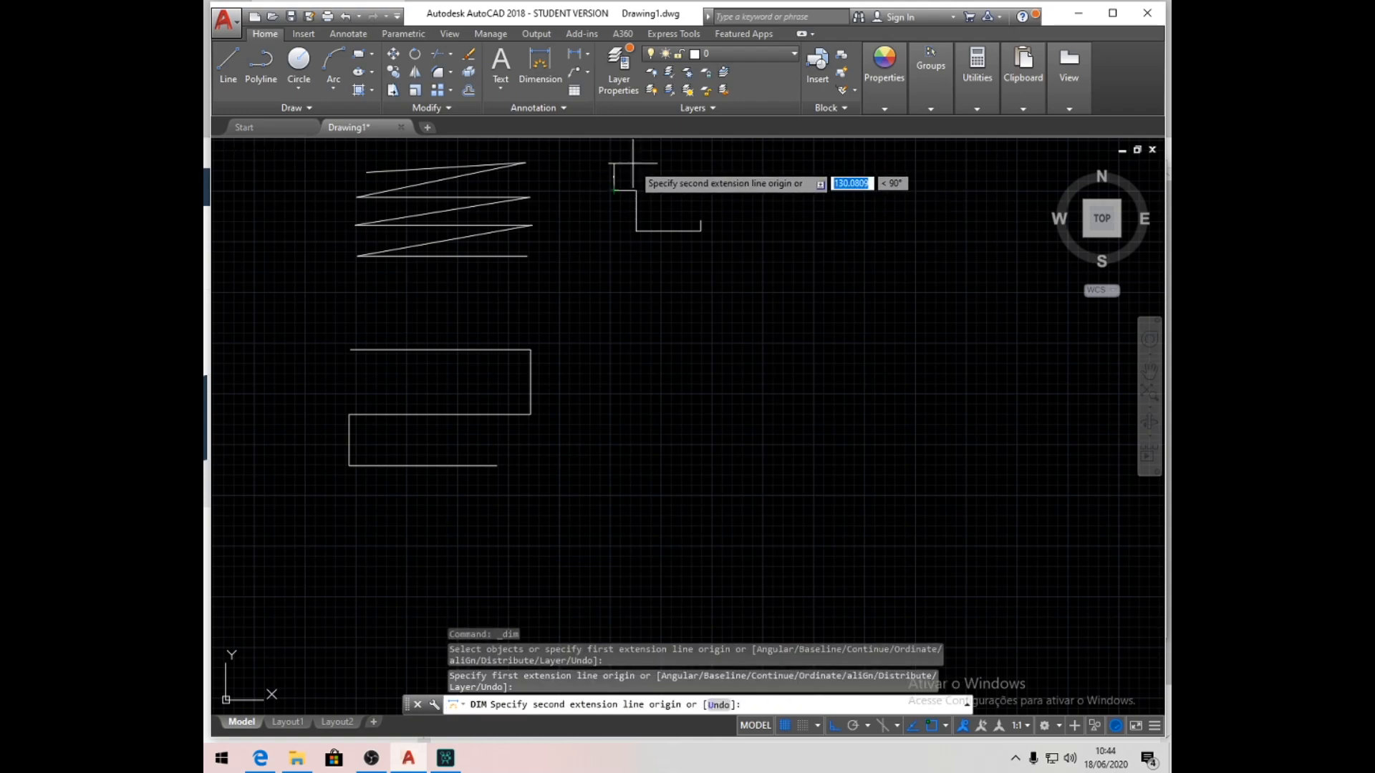
pyautogui.click(637, 190)
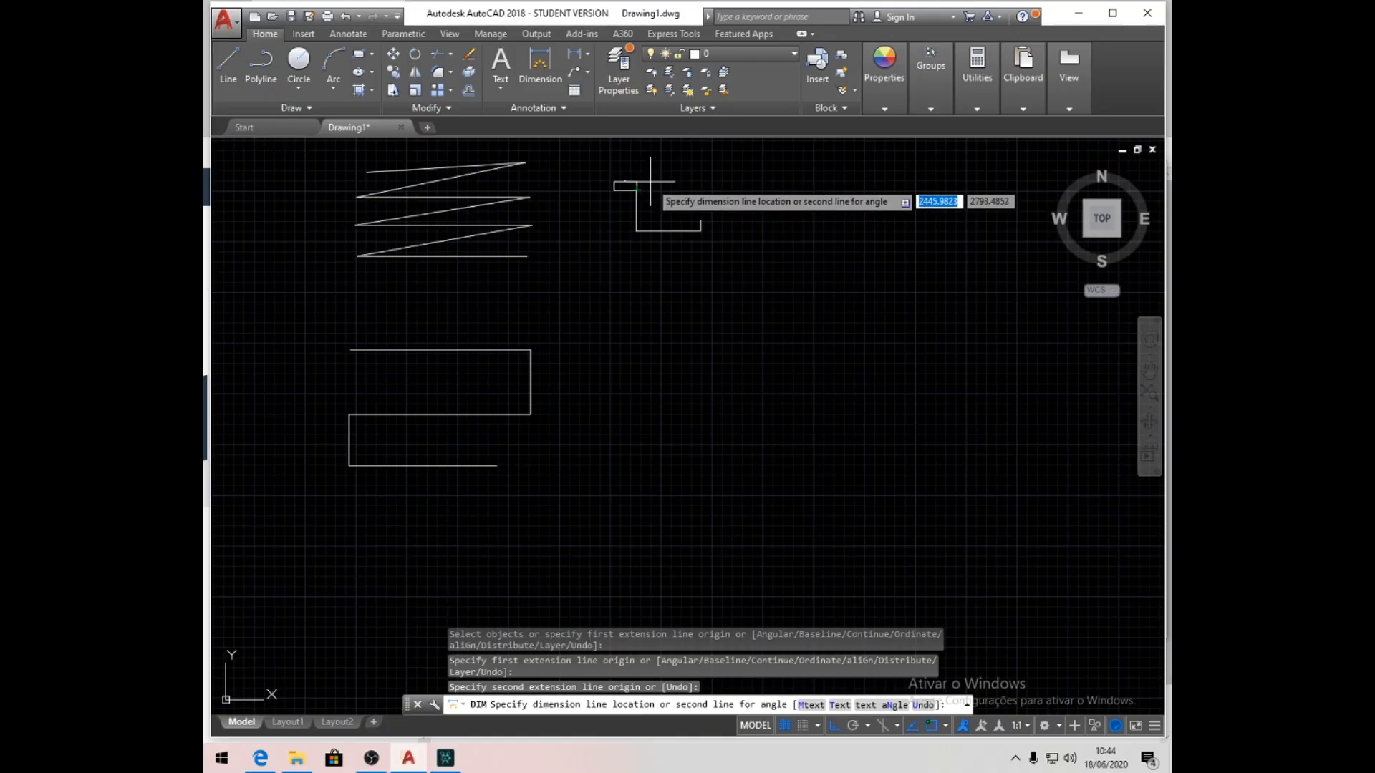
pyautogui.click(649, 187)
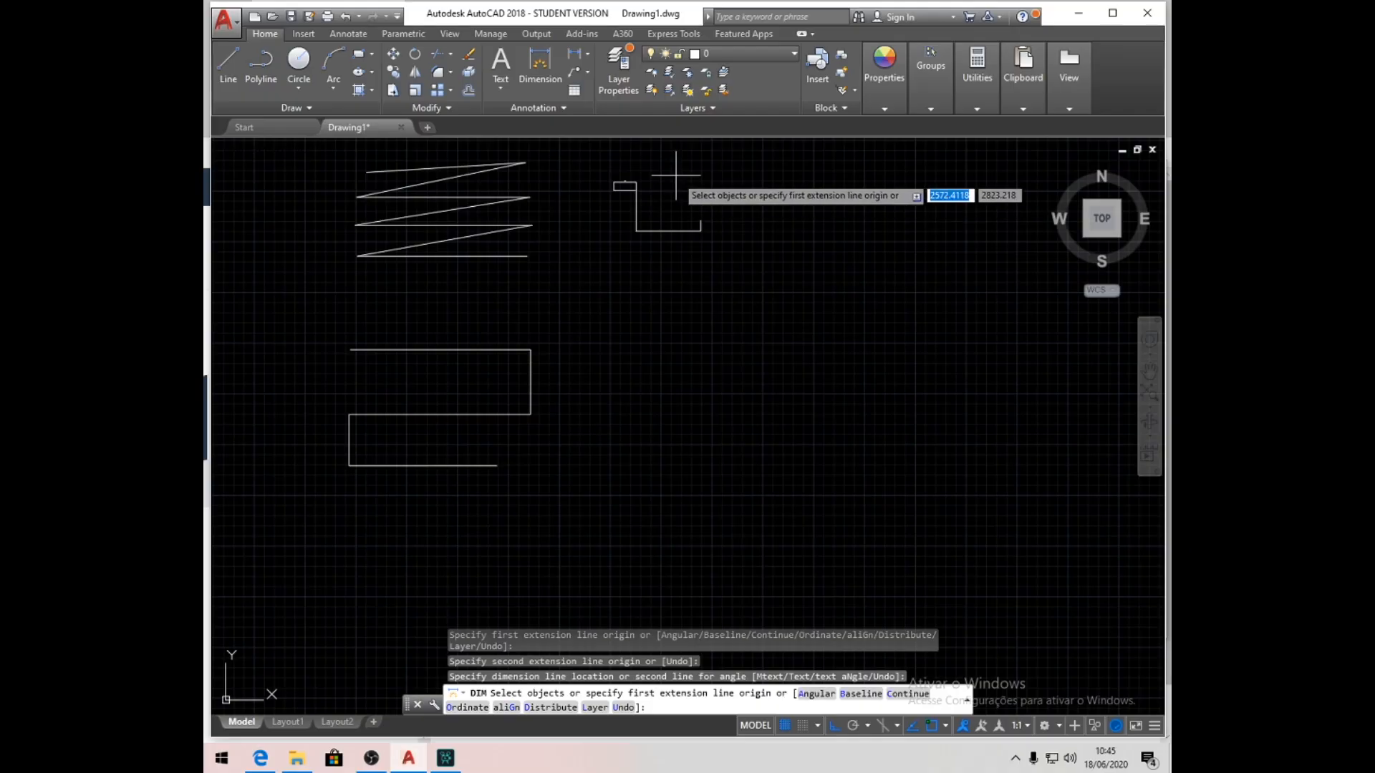
pyautogui.press('Escape')
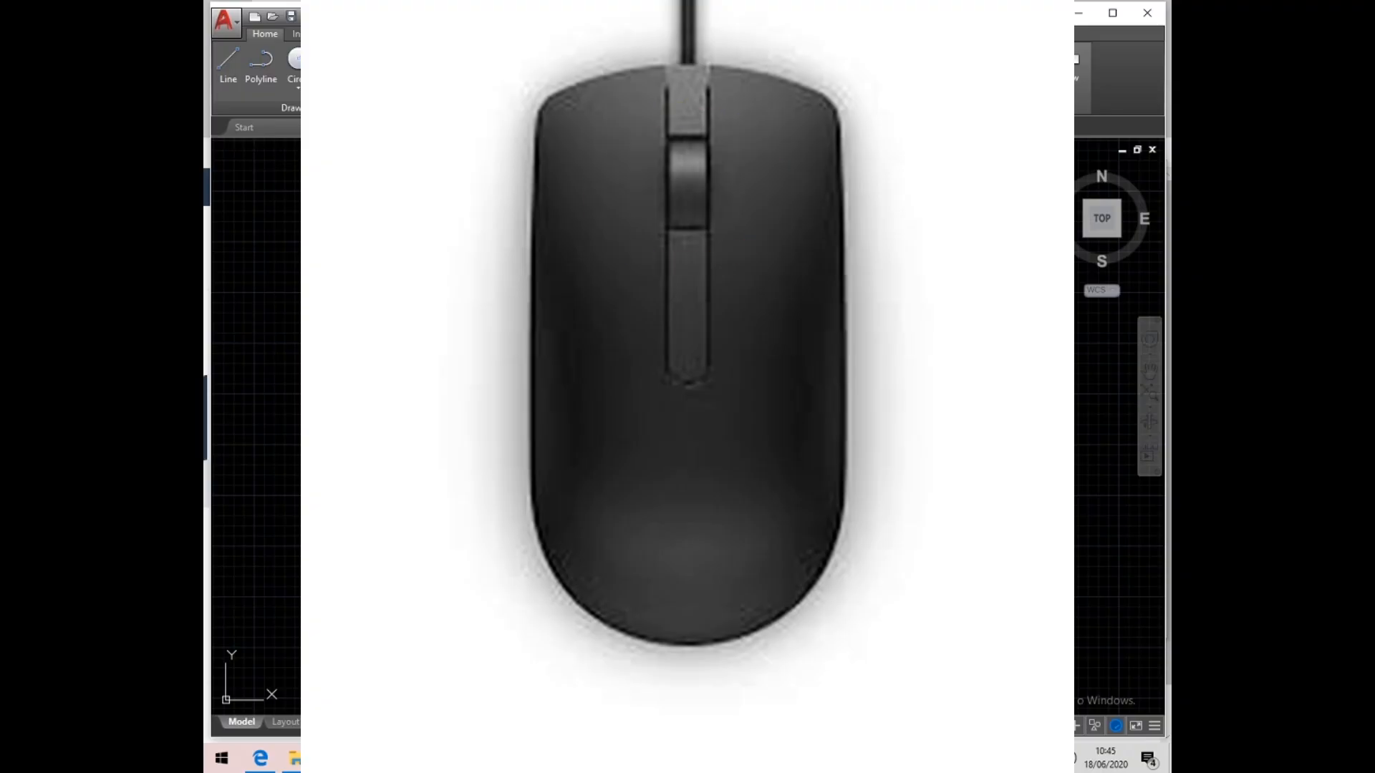
# - Examine the dimension above the small stepped line's top segment up close and within the whole drawing
pyautogui.scroll(3, 628, 179)
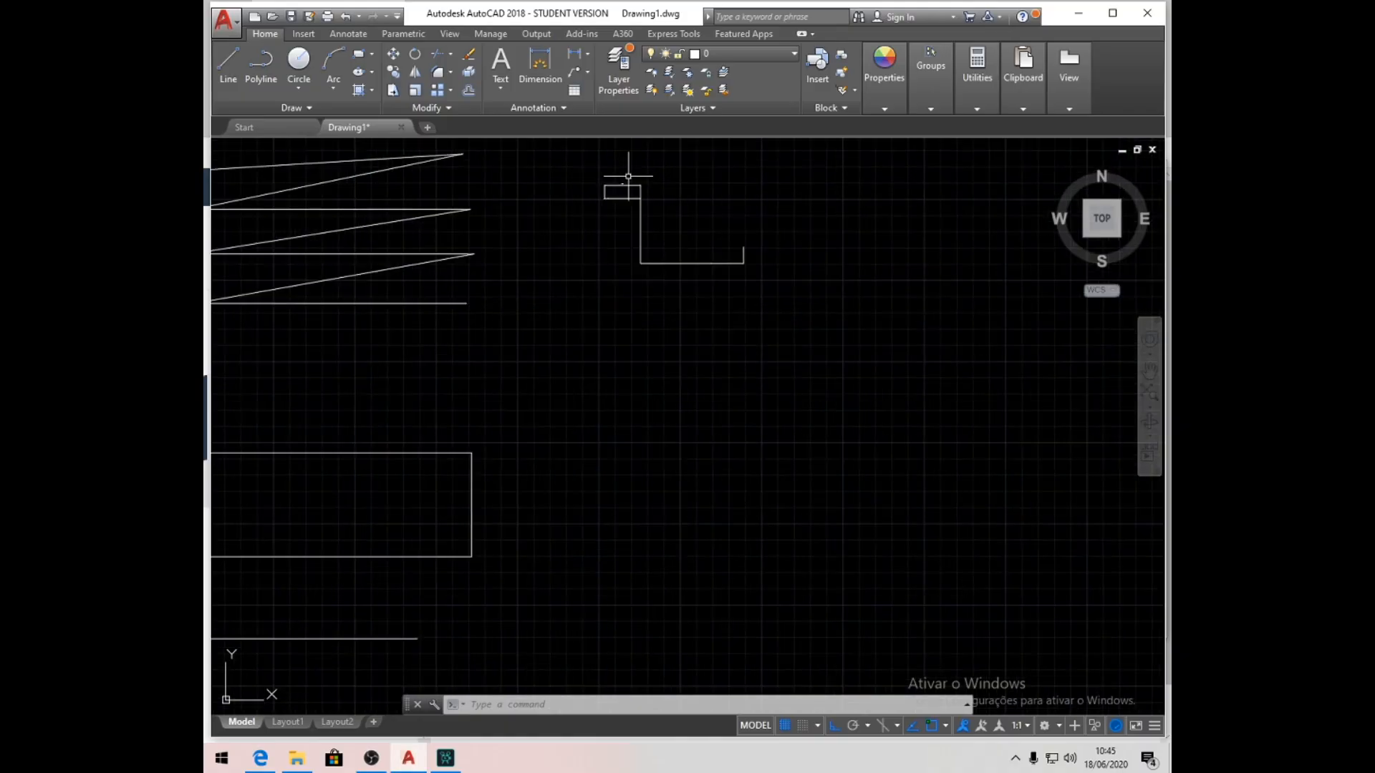
pyautogui.scroll(8, 630, 176)
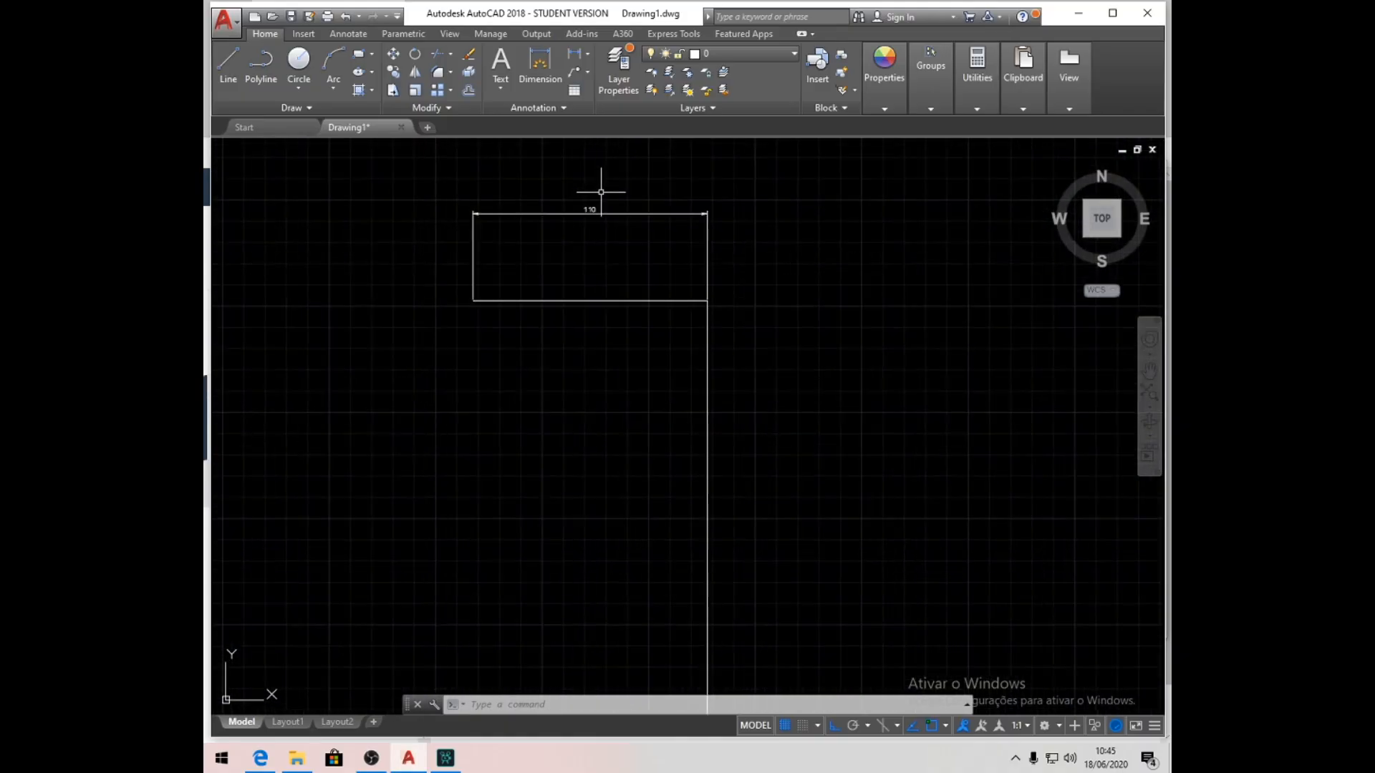
pyautogui.scroll(2, 577, 193)
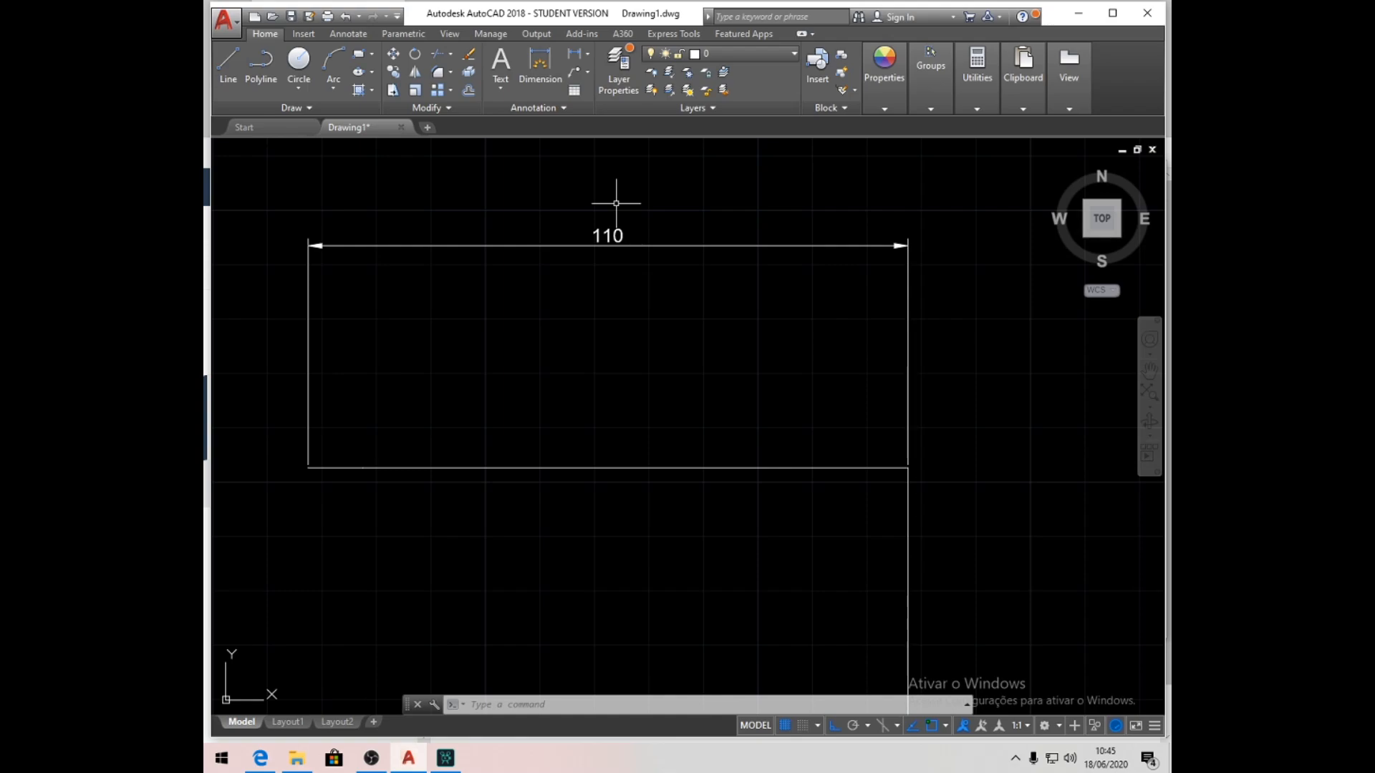
pyautogui.scroll(-2, 627, 215)
pyautogui.scroll(-2, 627, 214)
pyautogui.scroll(-6, 627, 214)
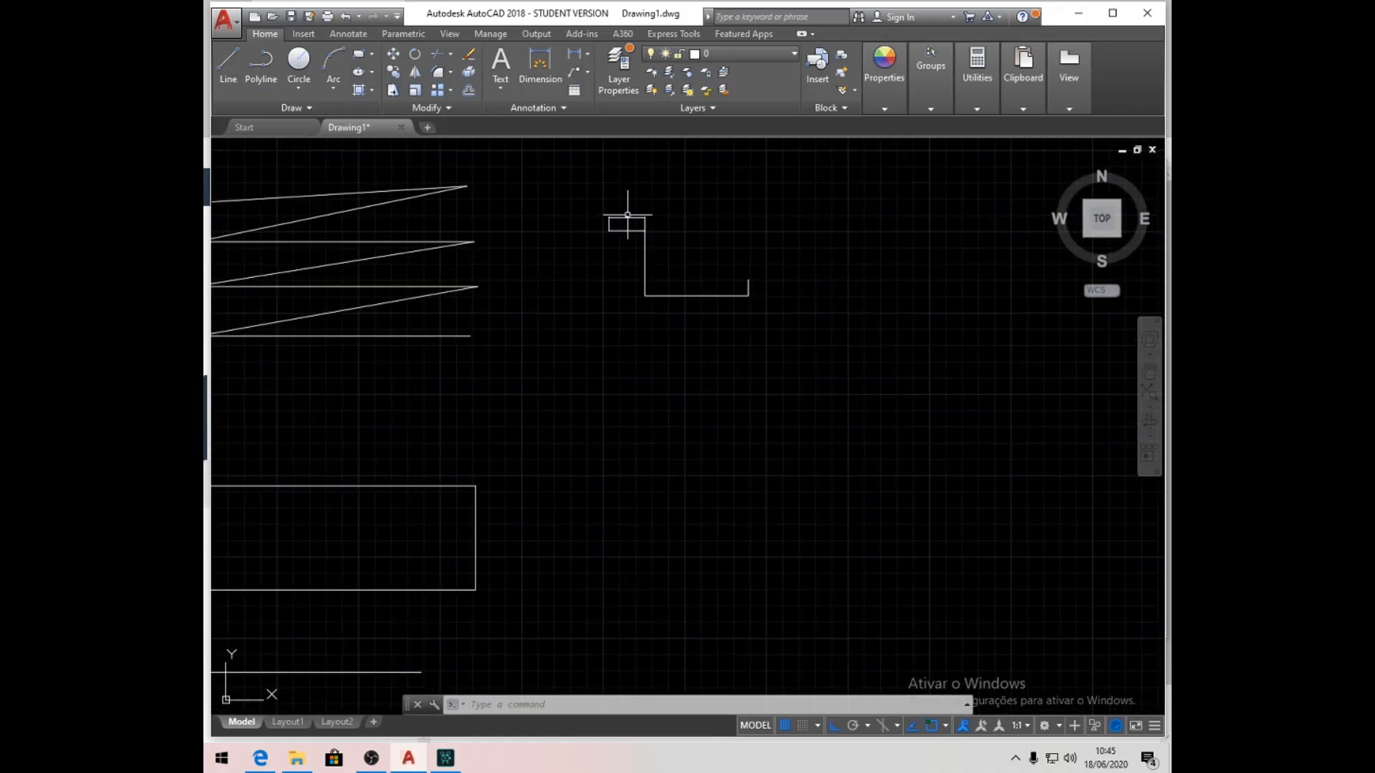
pyautogui.scroll(-2, 627, 214)
pyautogui.scroll(2, 608, 212)
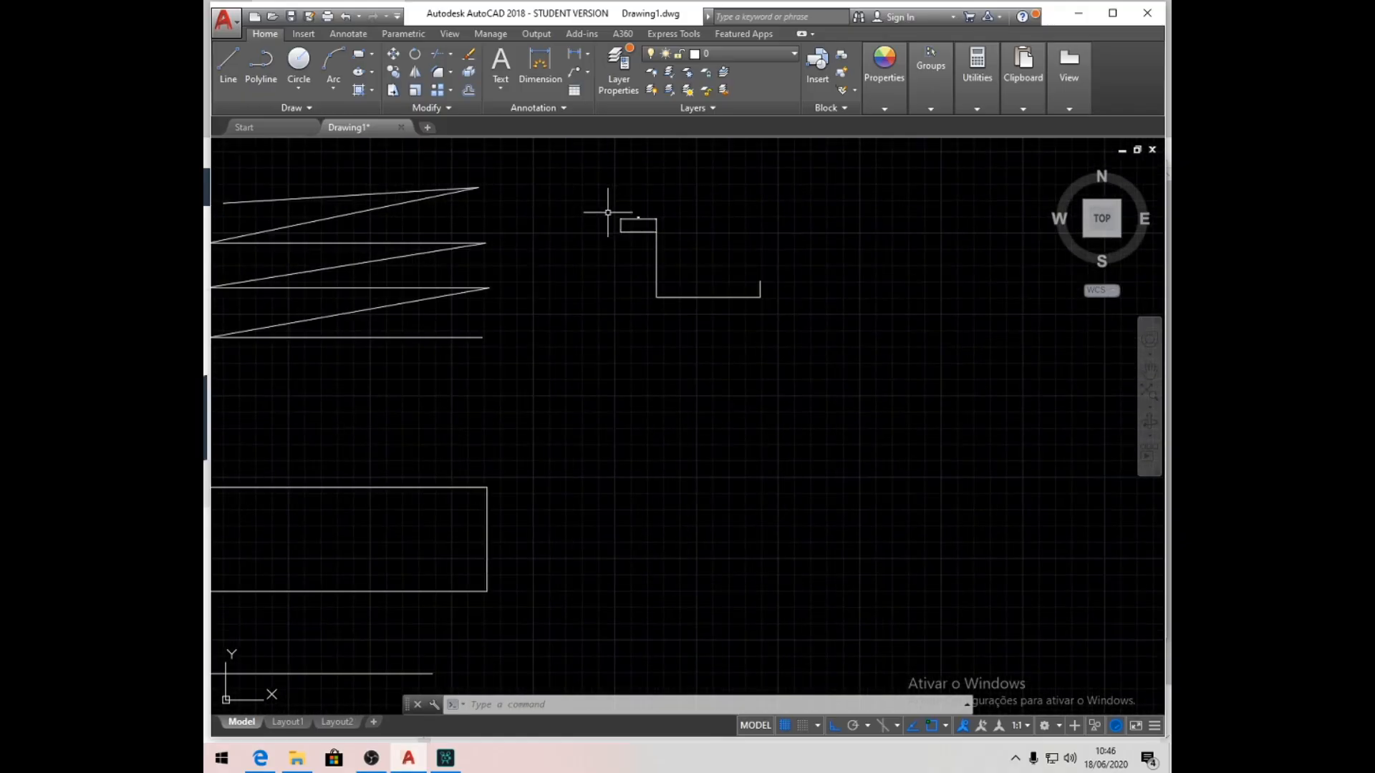
pyautogui.scroll(8, 637, 214)
pyautogui.scroll(5, 644, 234)
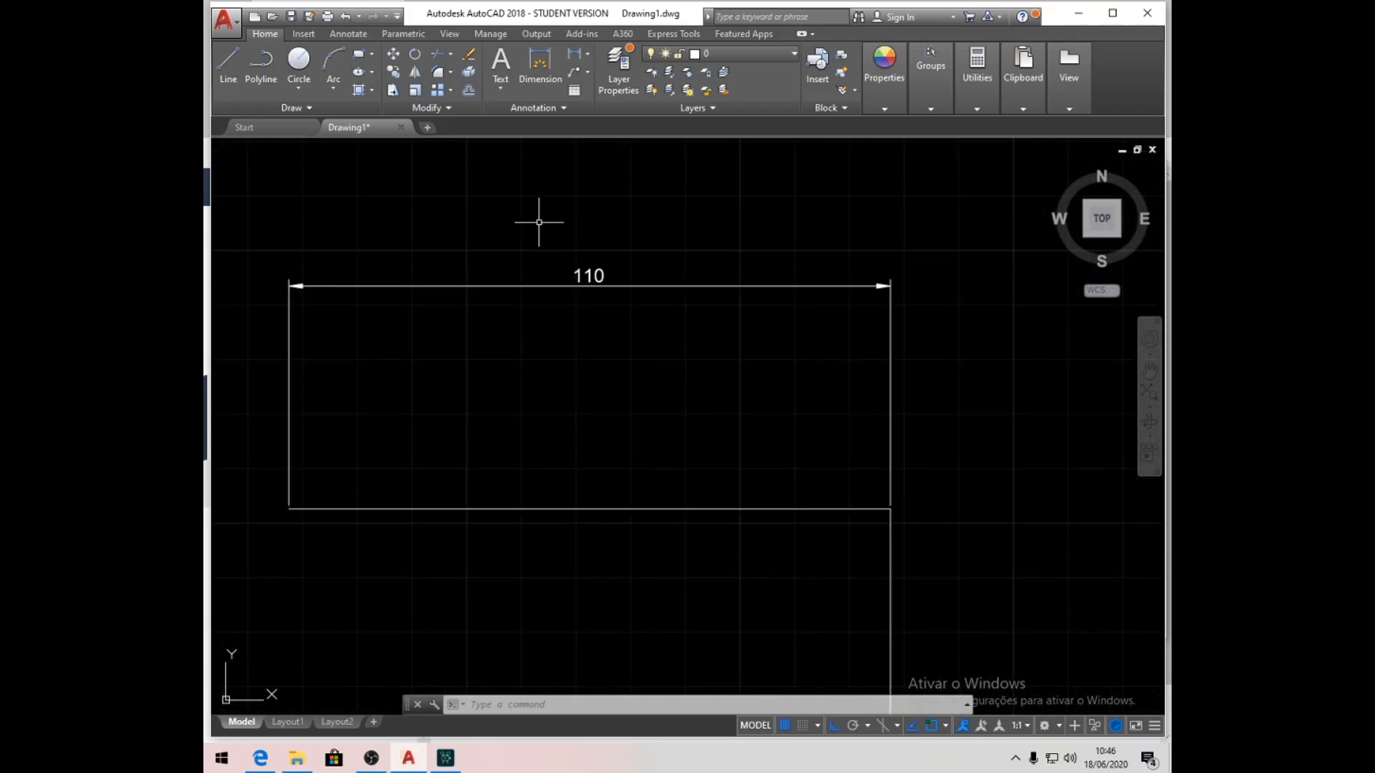
pyautogui.scroll(-2, 608, 251)
pyautogui.scroll(-5, 608, 251)
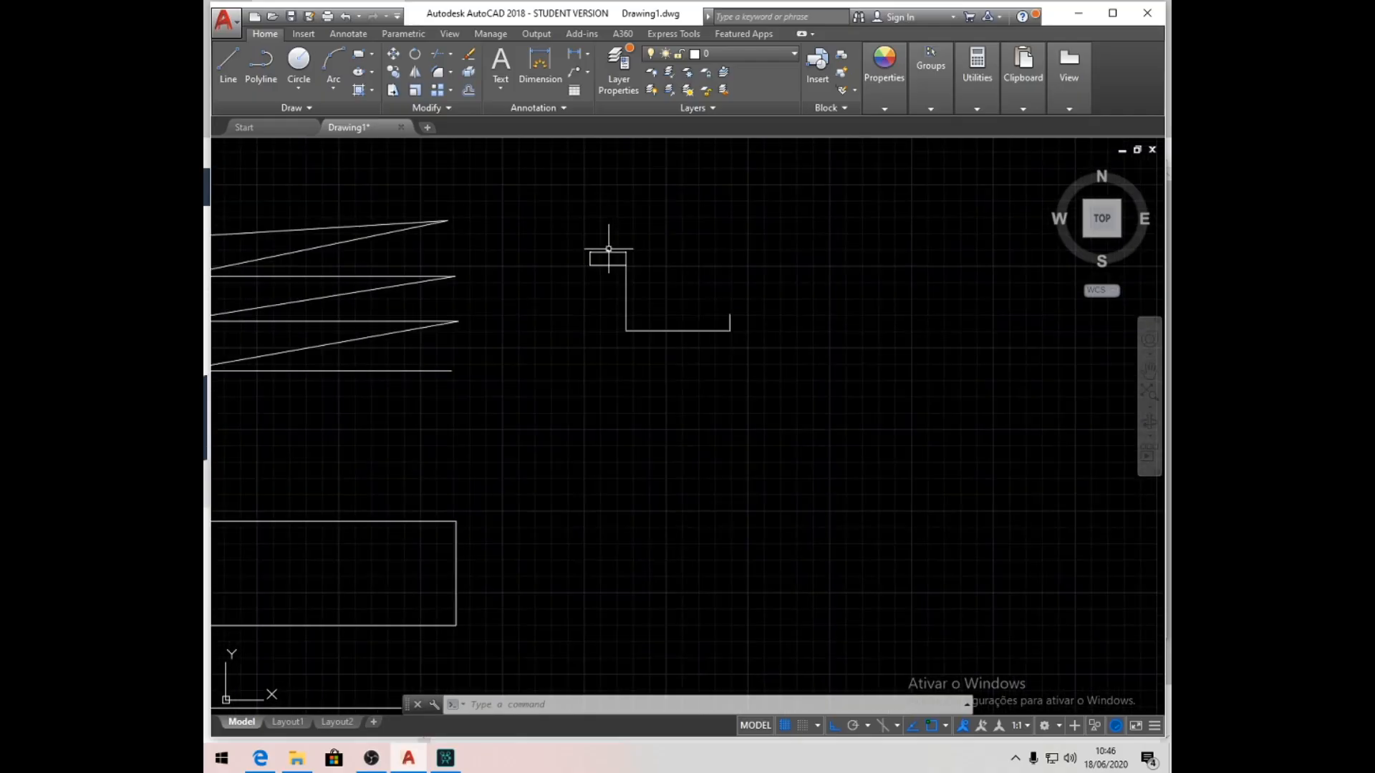
pyautogui.scroll(-4, 608, 249)
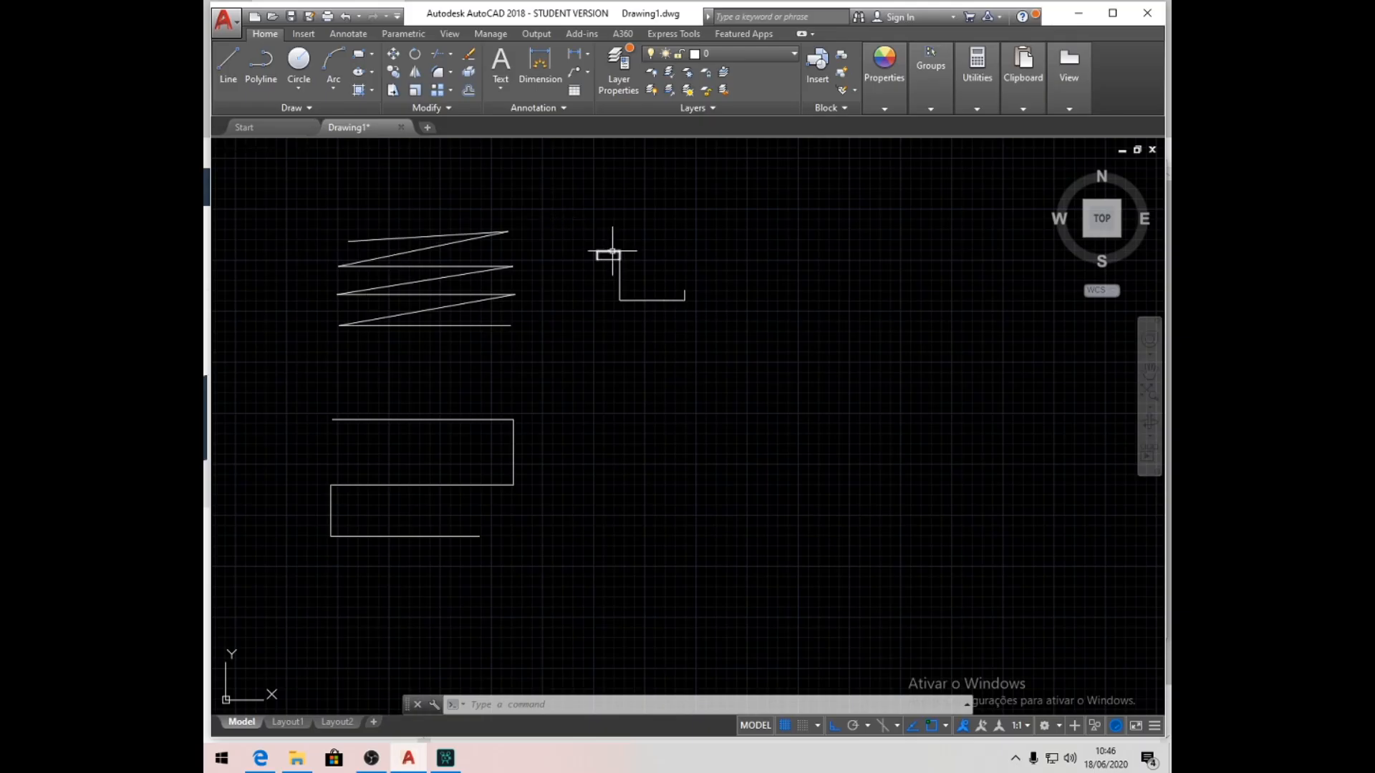
# - Delete the dimension above the small stepped line's top segment
pyautogui.scroll(2, 612, 250)
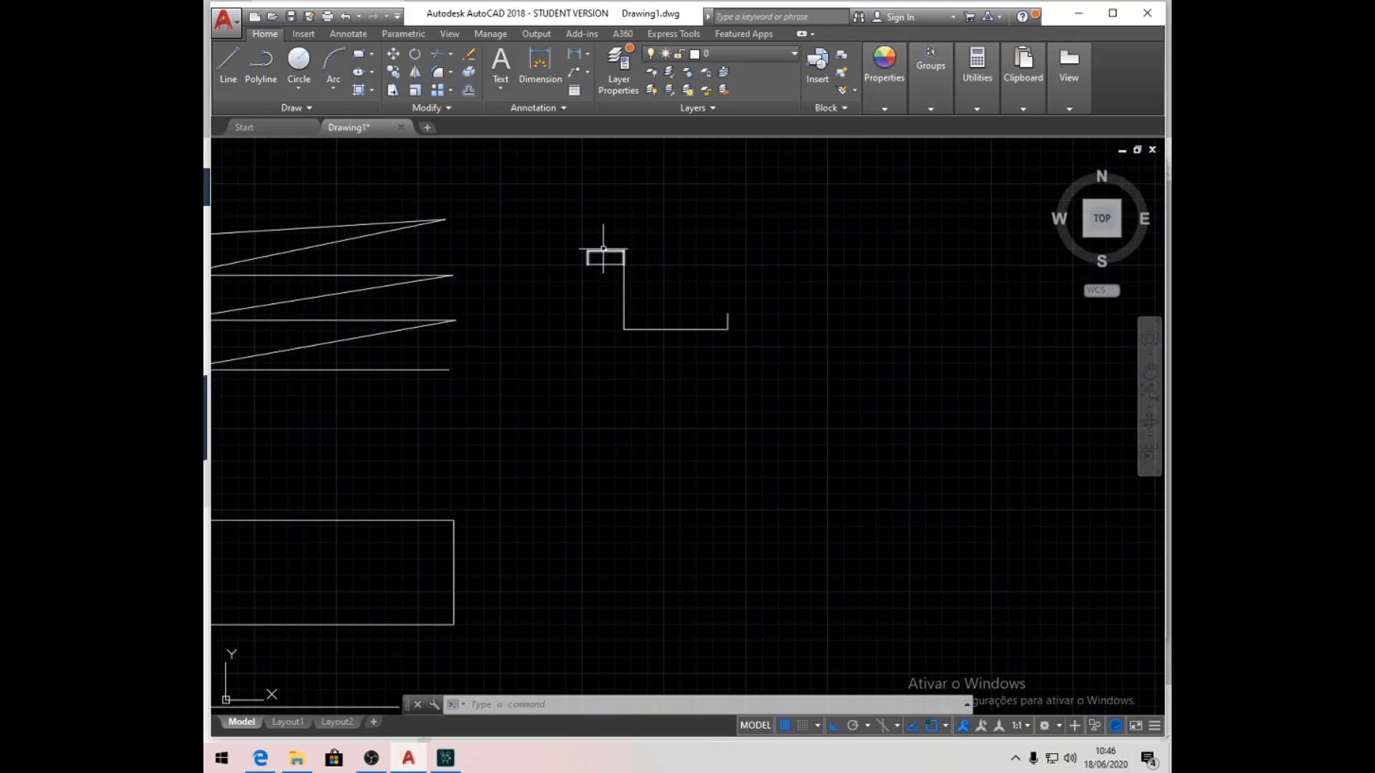
pyautogui.click(603, 249)
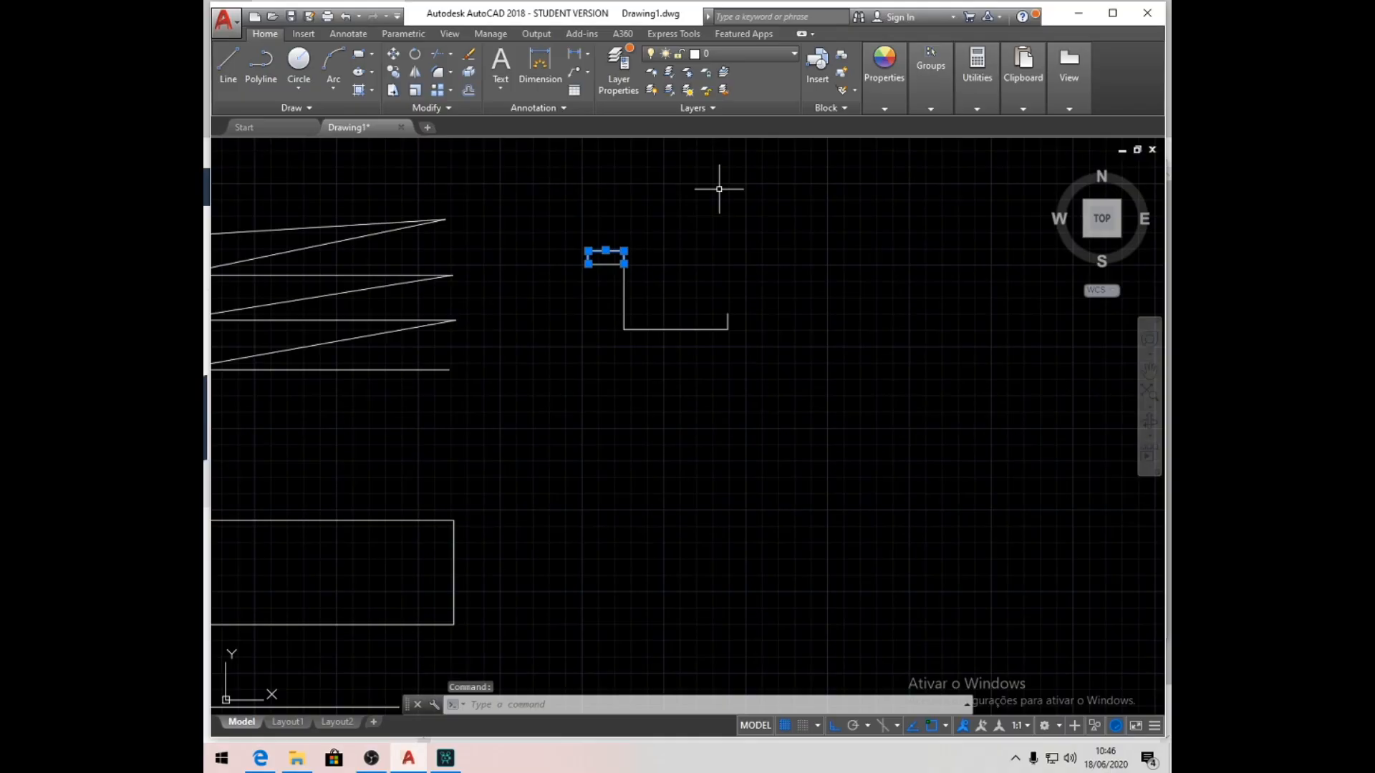
pyautogui.press('Delete')
pyautogui.scroll(-1, 724, 267)
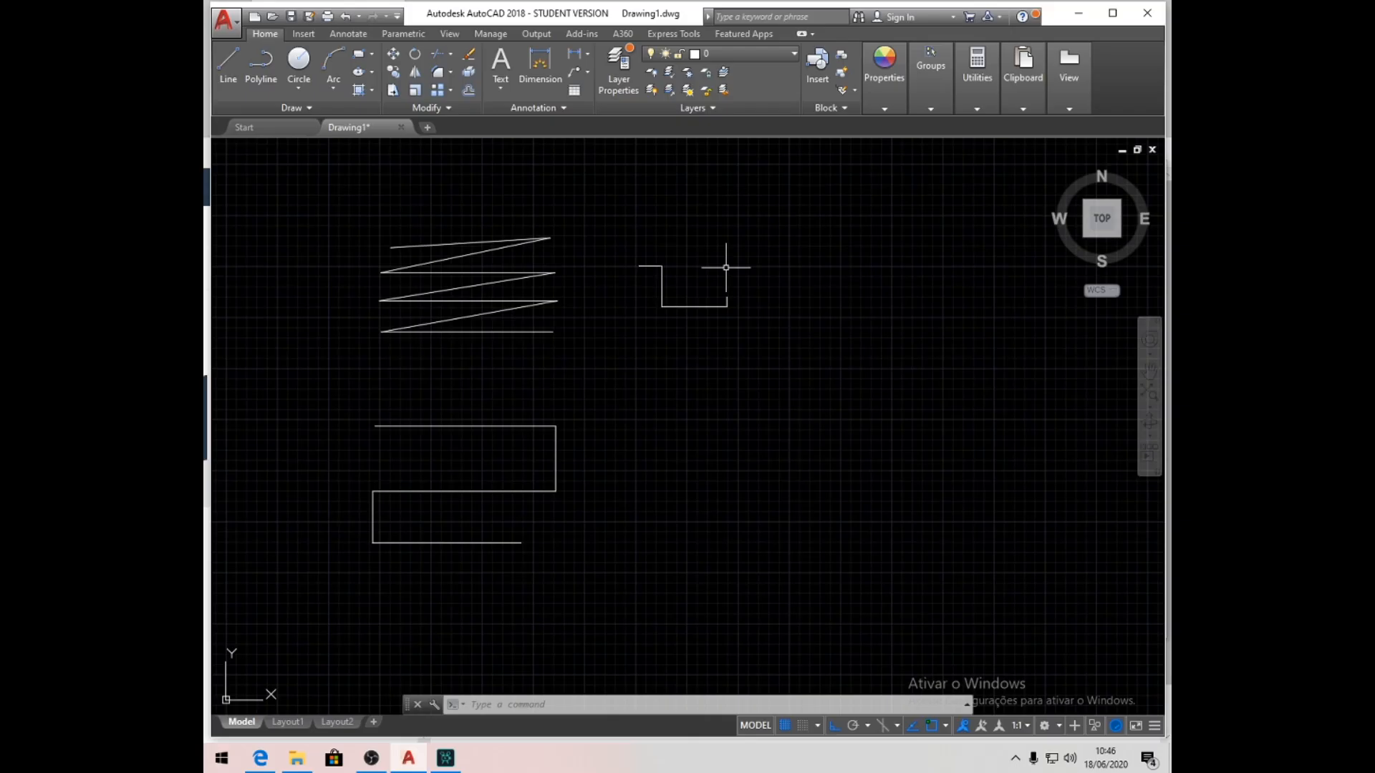
pyautogui.scroll(1, 688, 279)
pyautogui.scroll(-2, 727, 298)
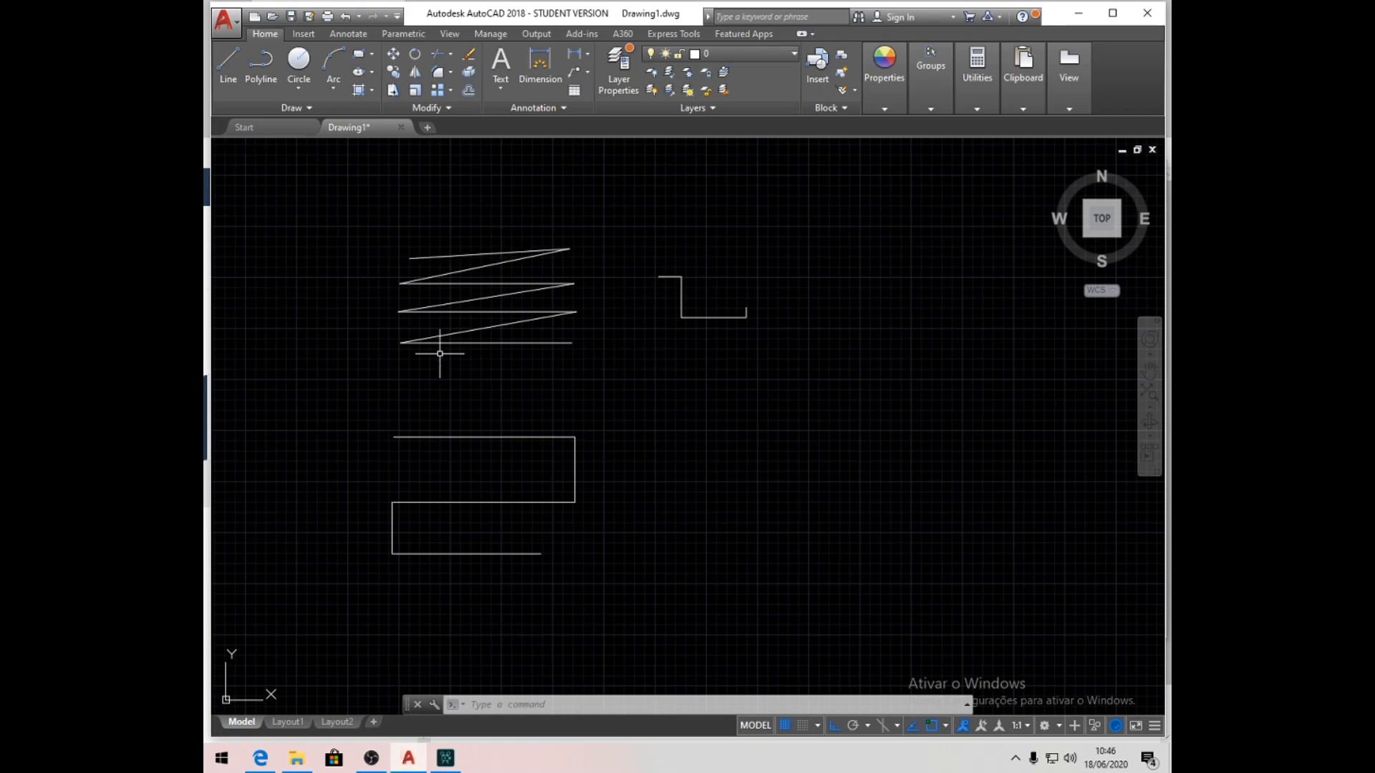
# - Use real-time Zoom to magnify and reduce the view of the three line shapes
pyautogui.rightClick(656, 358)
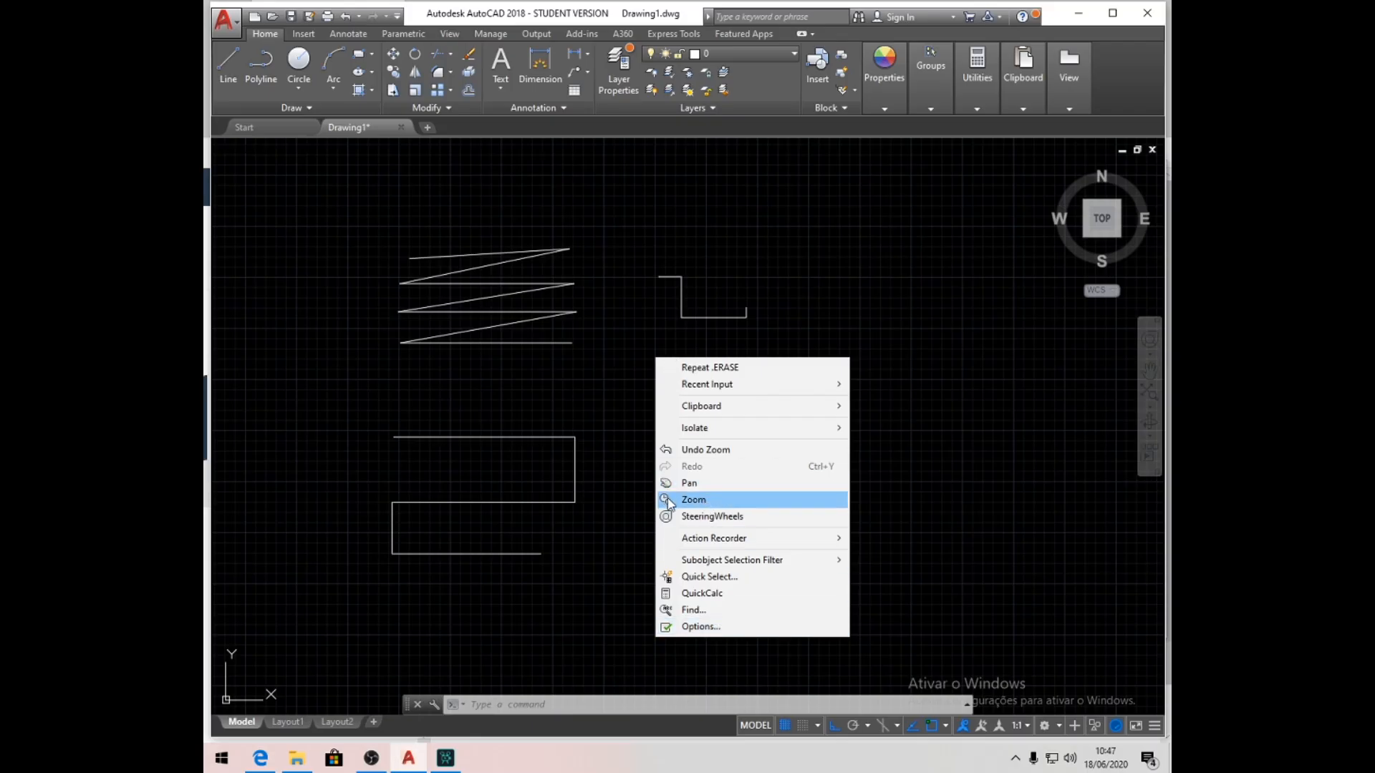
pyautogui.click(694, 502)
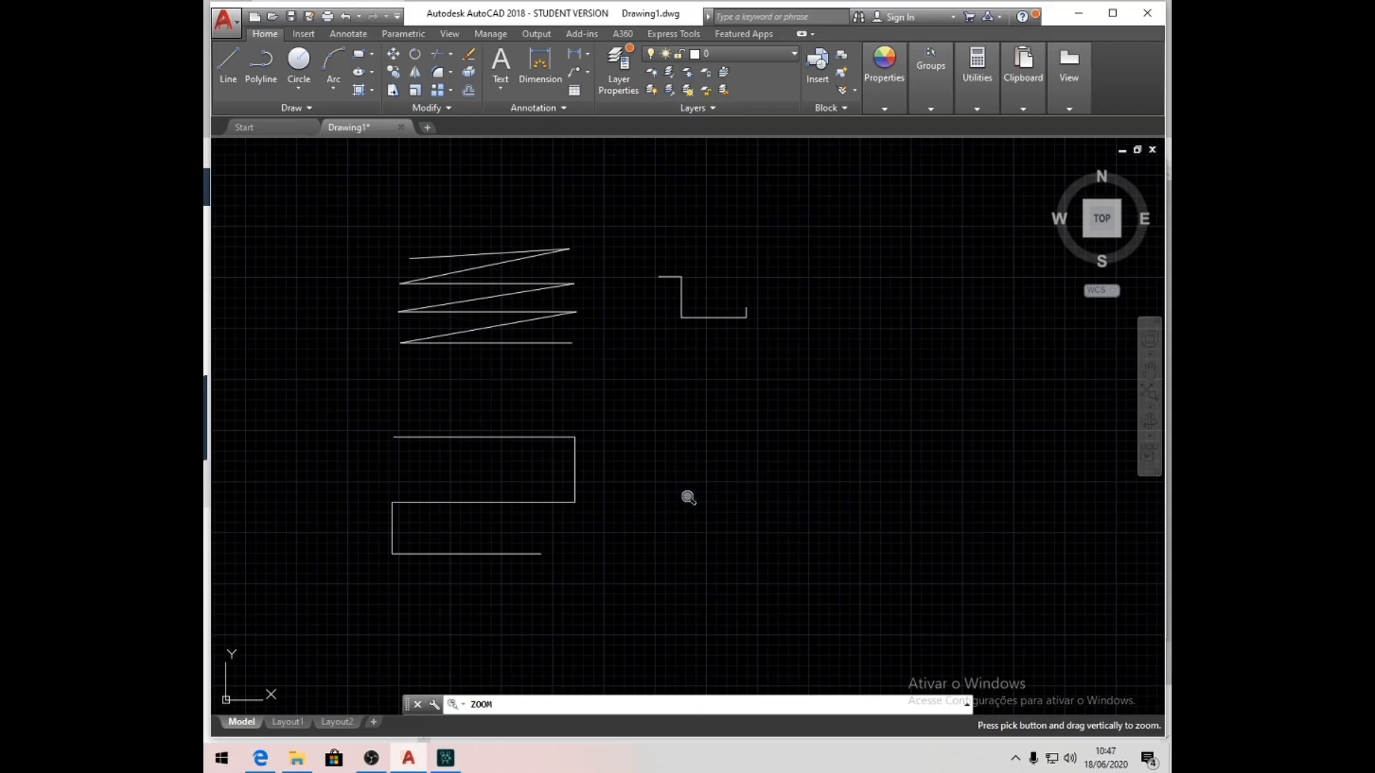
pyautogui.moveTo(602, 227)
pyautogui.mouseDown()
pyautogui.moveTo(644, 258)
pyautogui.moveTo(709, 405)
pyautogui.moveTo(739, 599)
pyautogui.moveTo(656, 405)
pyautogui.moveTo(636, 233)
pyautogui.mouseUp()
pyautogui.moveTo(693, 388); pyautogui.dragTo(671, 252)
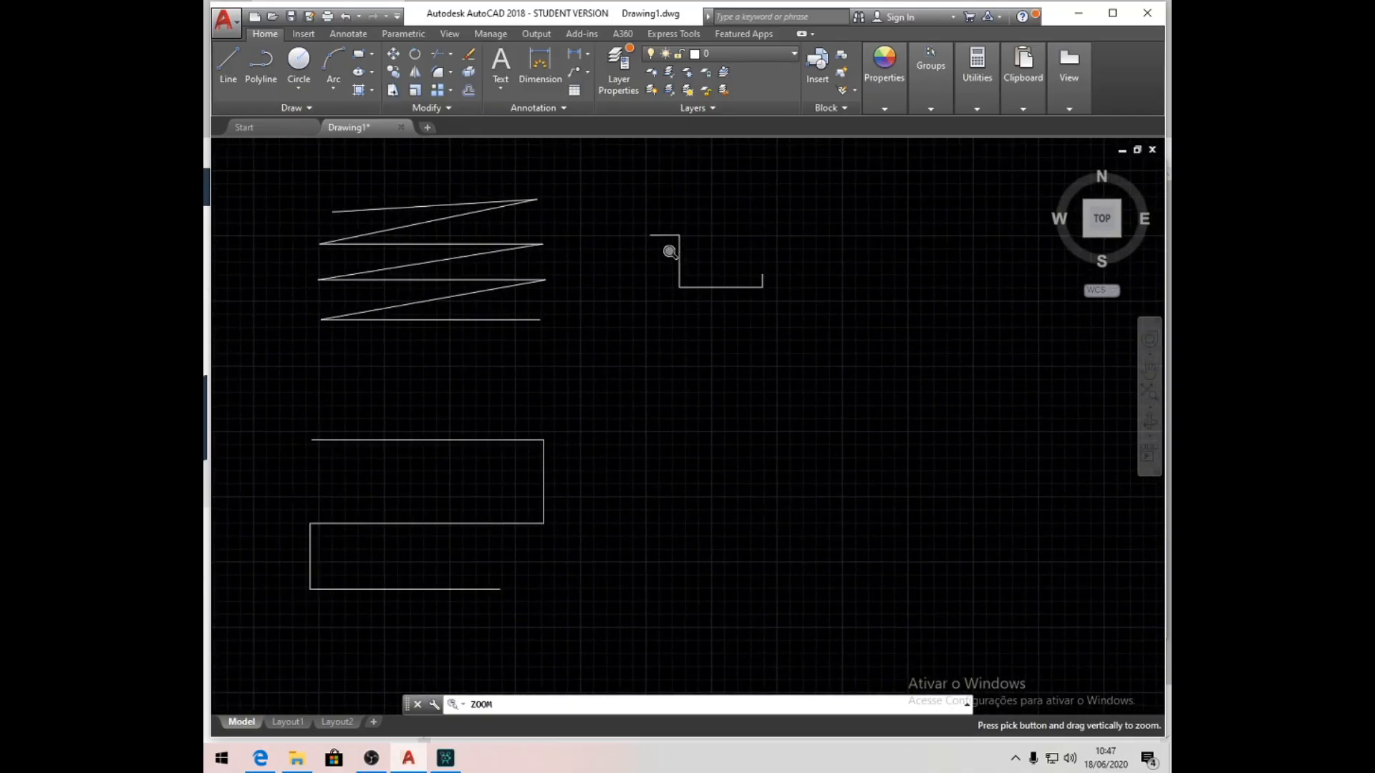
pyautogui.moveTo(671, 382)
pyautogui.mouseDown()
pyautogui.moveTo(663, 290)
pyautogui.moveTo(696, 246)
pyautogui.moveTo(681, 257)
pyautogui.moveTo(684, 286)
pyautogui.mouseUp()
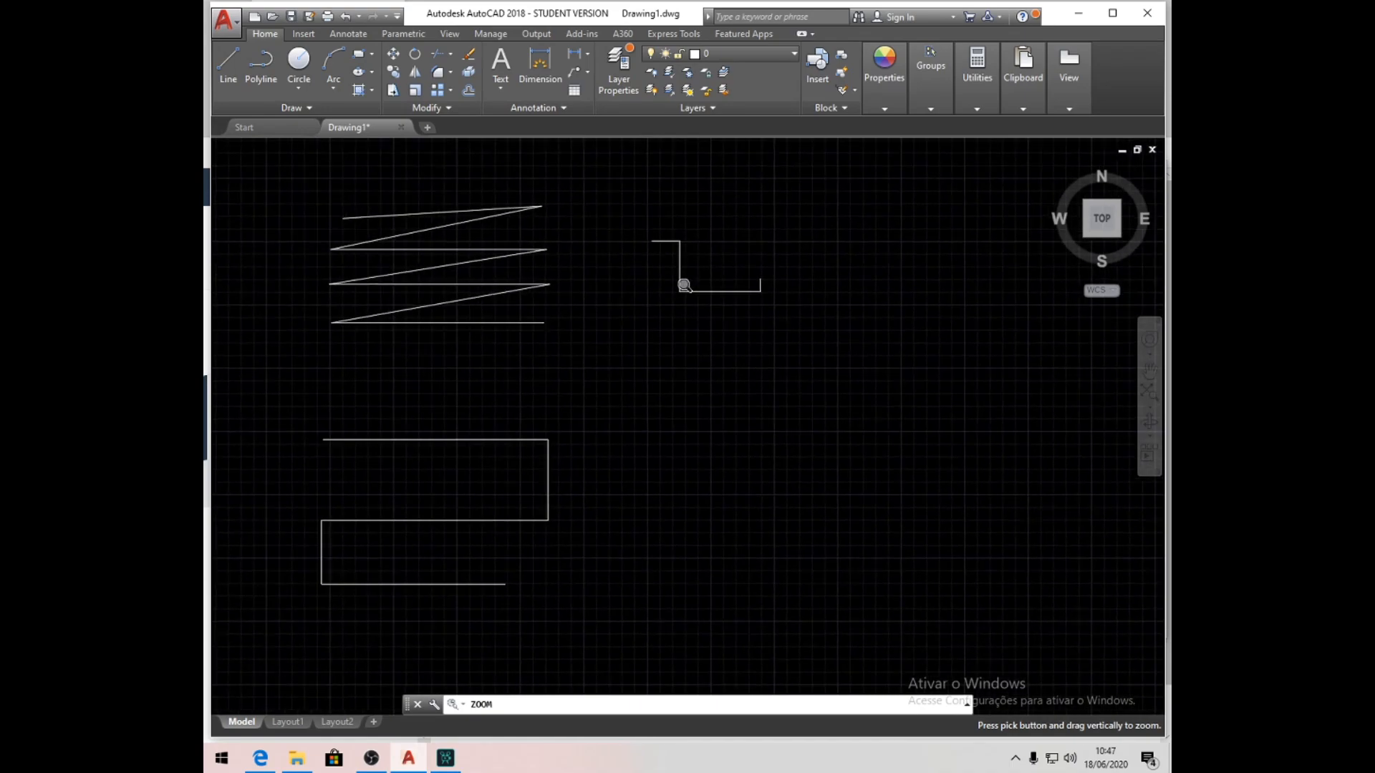
# - Try a Zoom Window near the small stepped line, and bring all three shapes back into view
pyautogui.rightClick(636, 295)
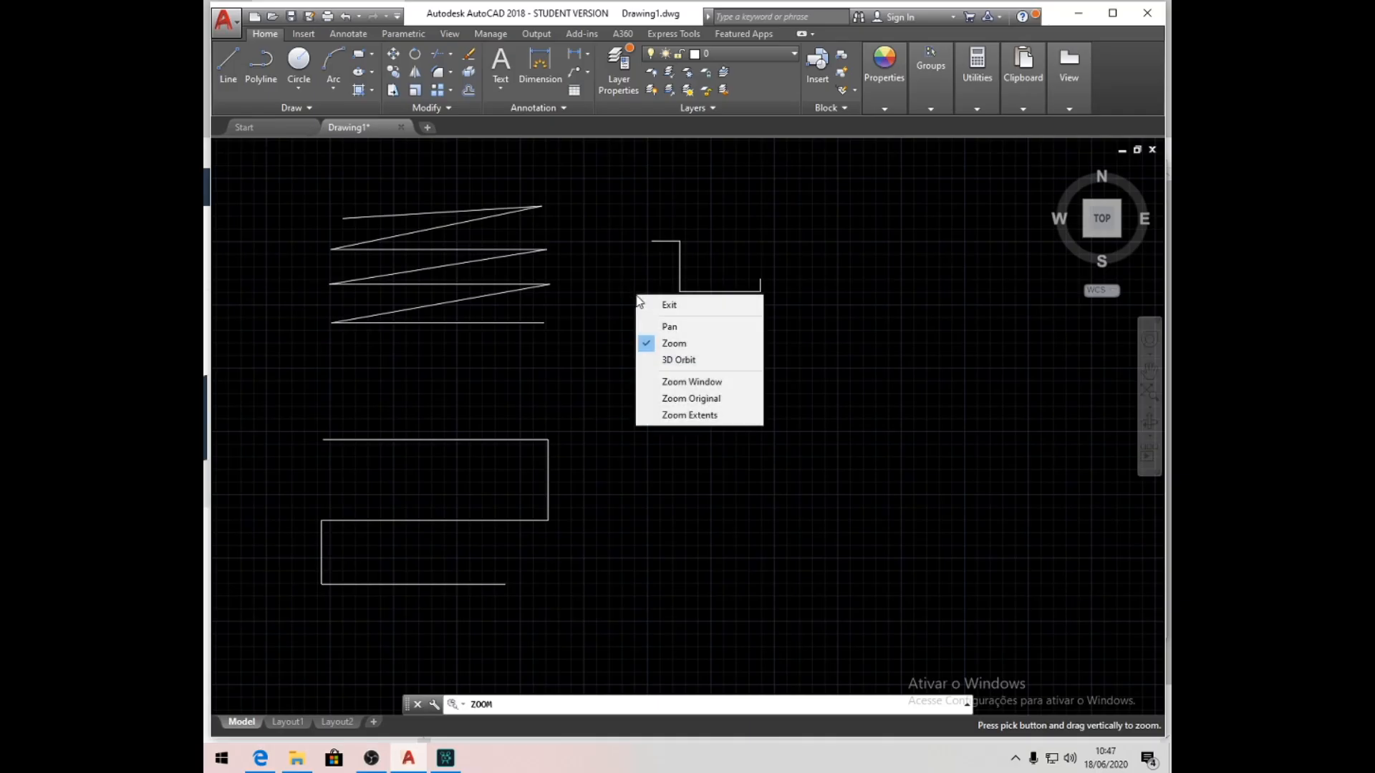
pyautogui.click(700, 383)
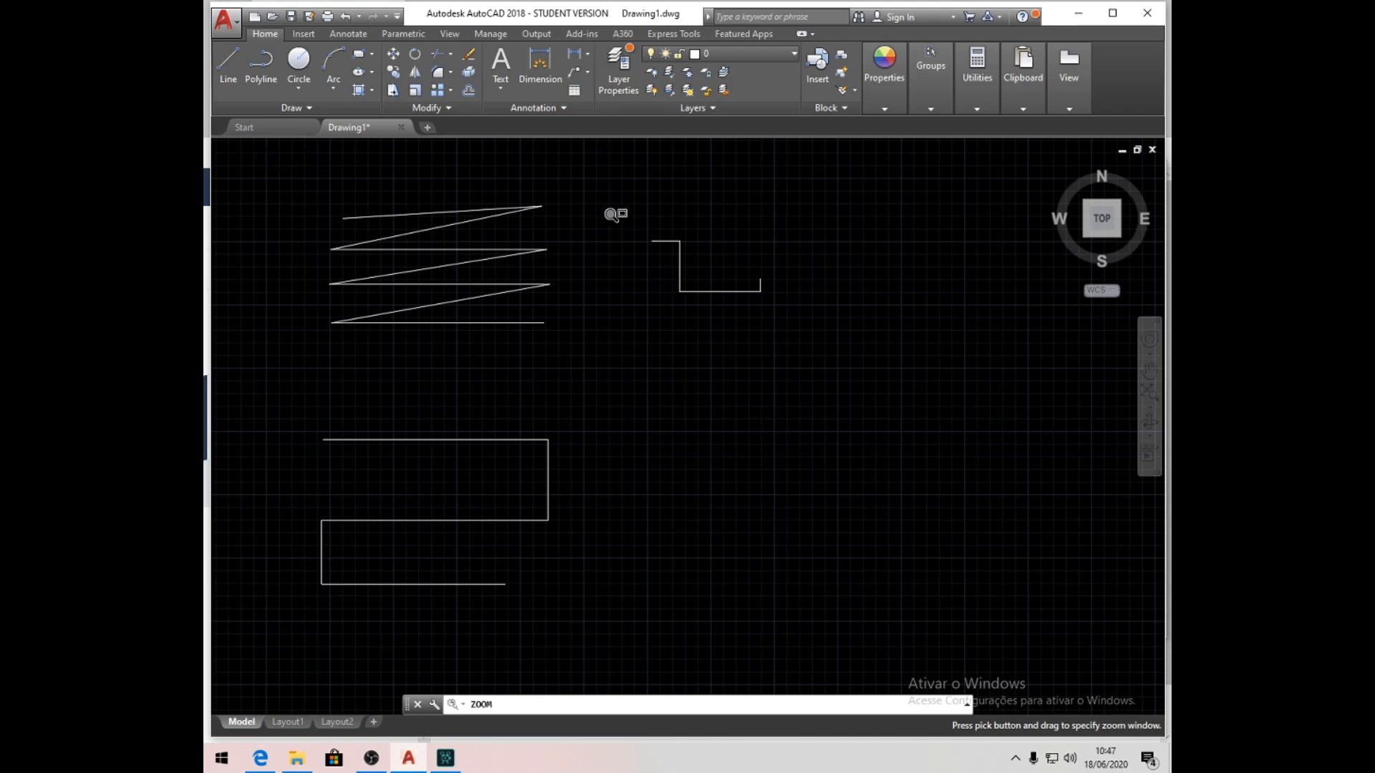
pyautogui.scroll(1, 631, 238)
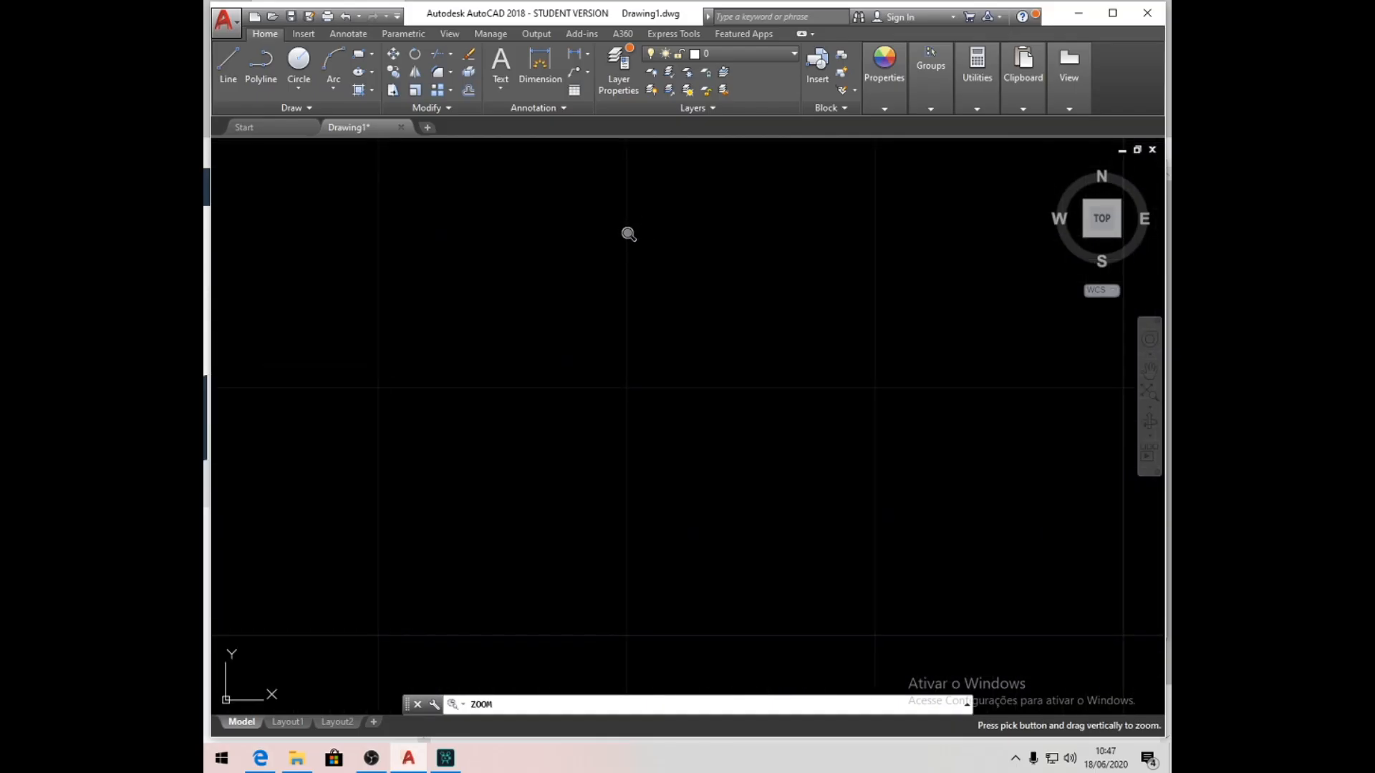
pyautogui.scroll(-5, 652, 260)
pyautogui.scroll(-4, 652, 260)
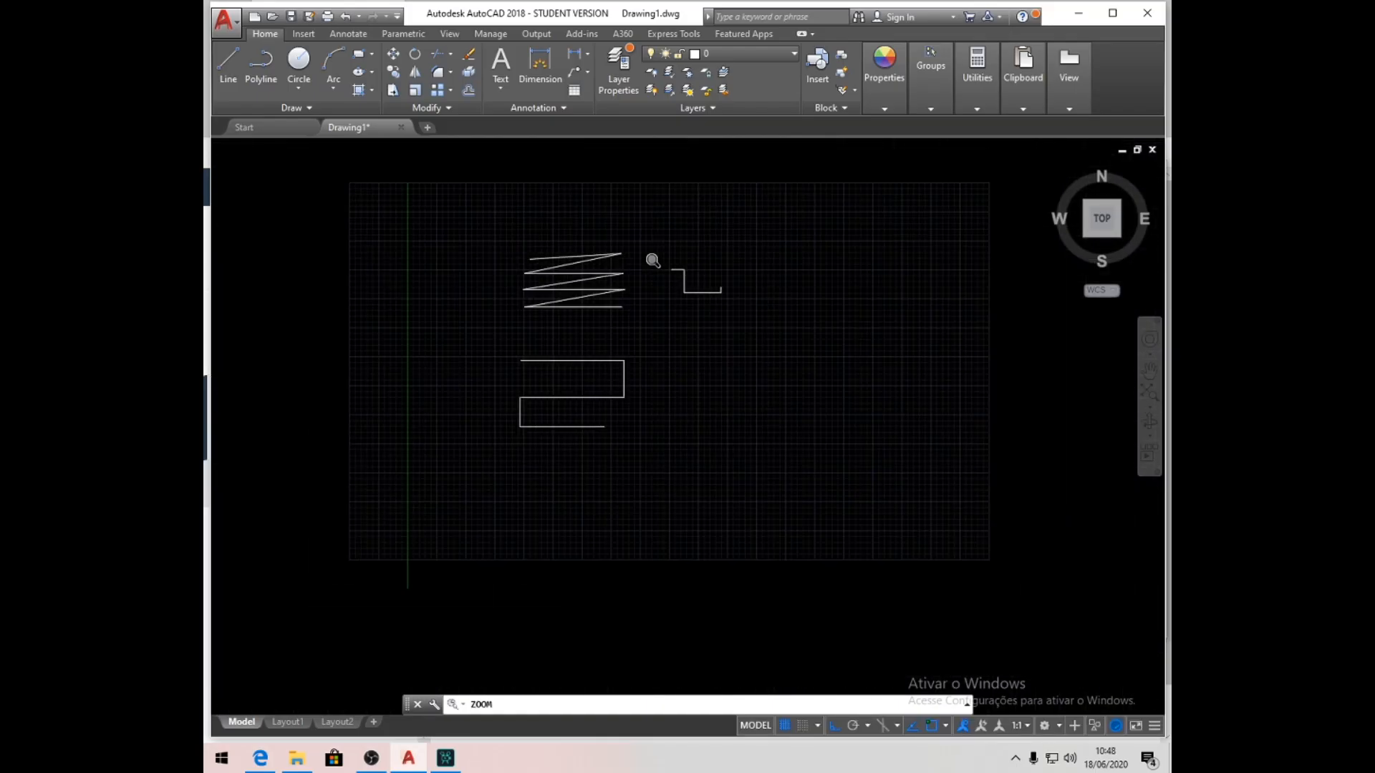
pyautogui.scroll(4, 675, 319)
pyautogui.moveTo(659, 307); pyautogui.dragTo(667, 316, button='middle')
pyautogui.moveTo(667, 316); pyautogui.dragTo(673, 344)
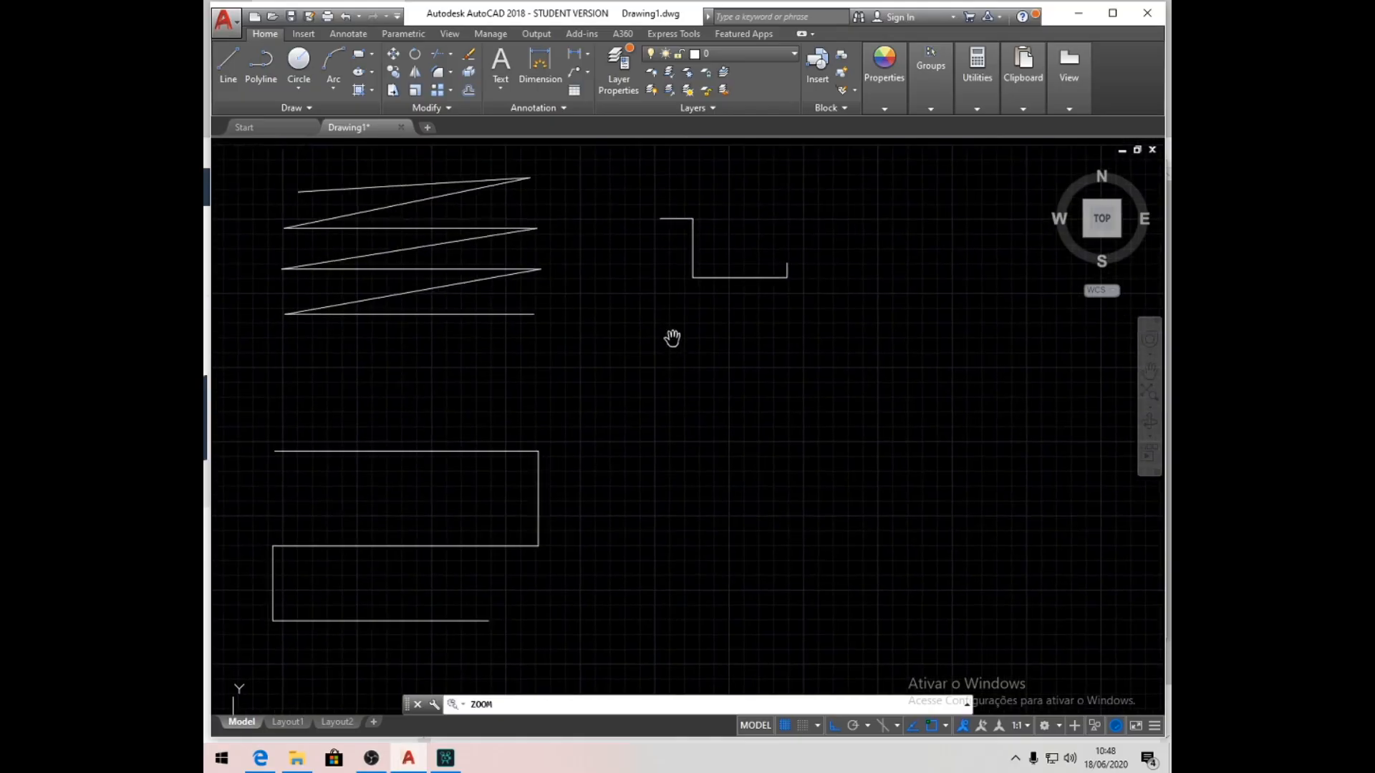
# - Zoom Window around the small stepped line, end the zoom command, and return to a view of all three shapes
pyautogui.rightClick(673, 341)
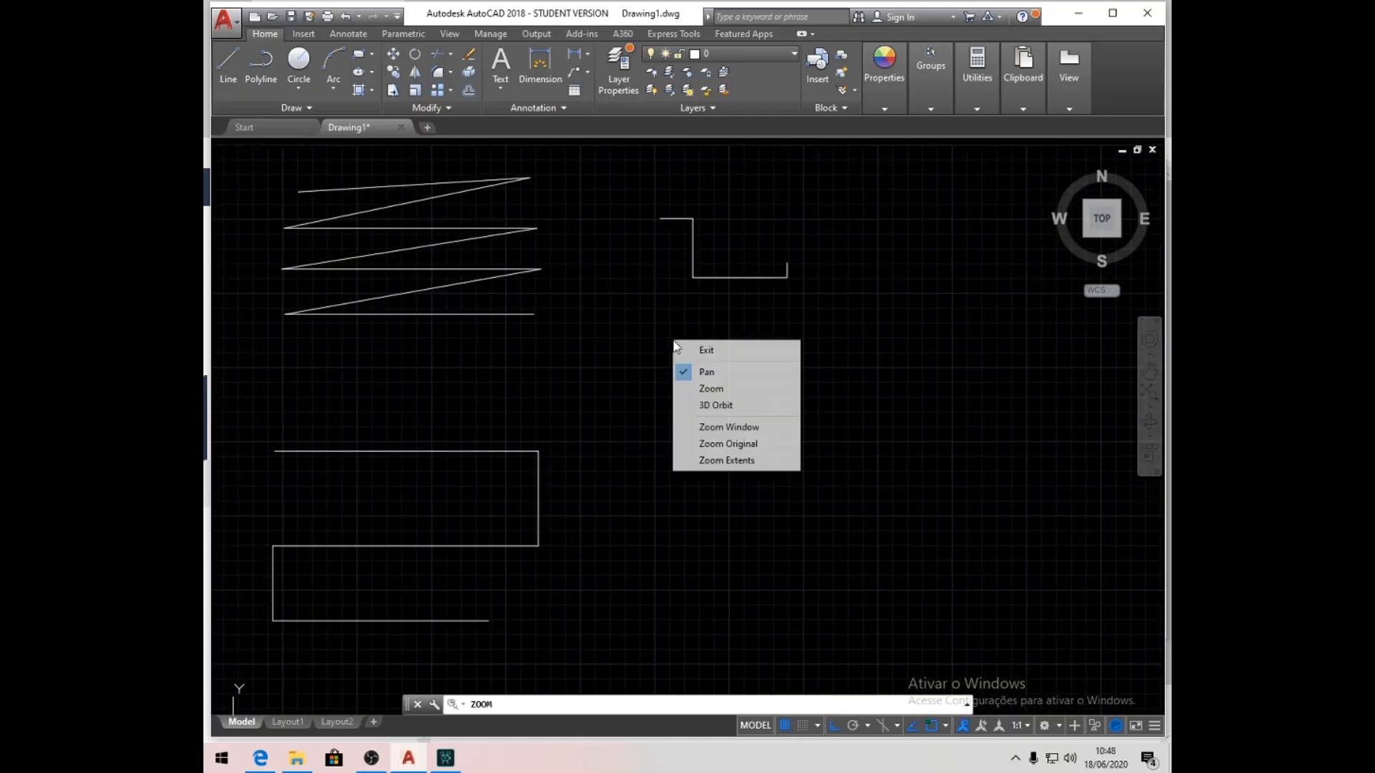
pyautogui.click(738, 427)
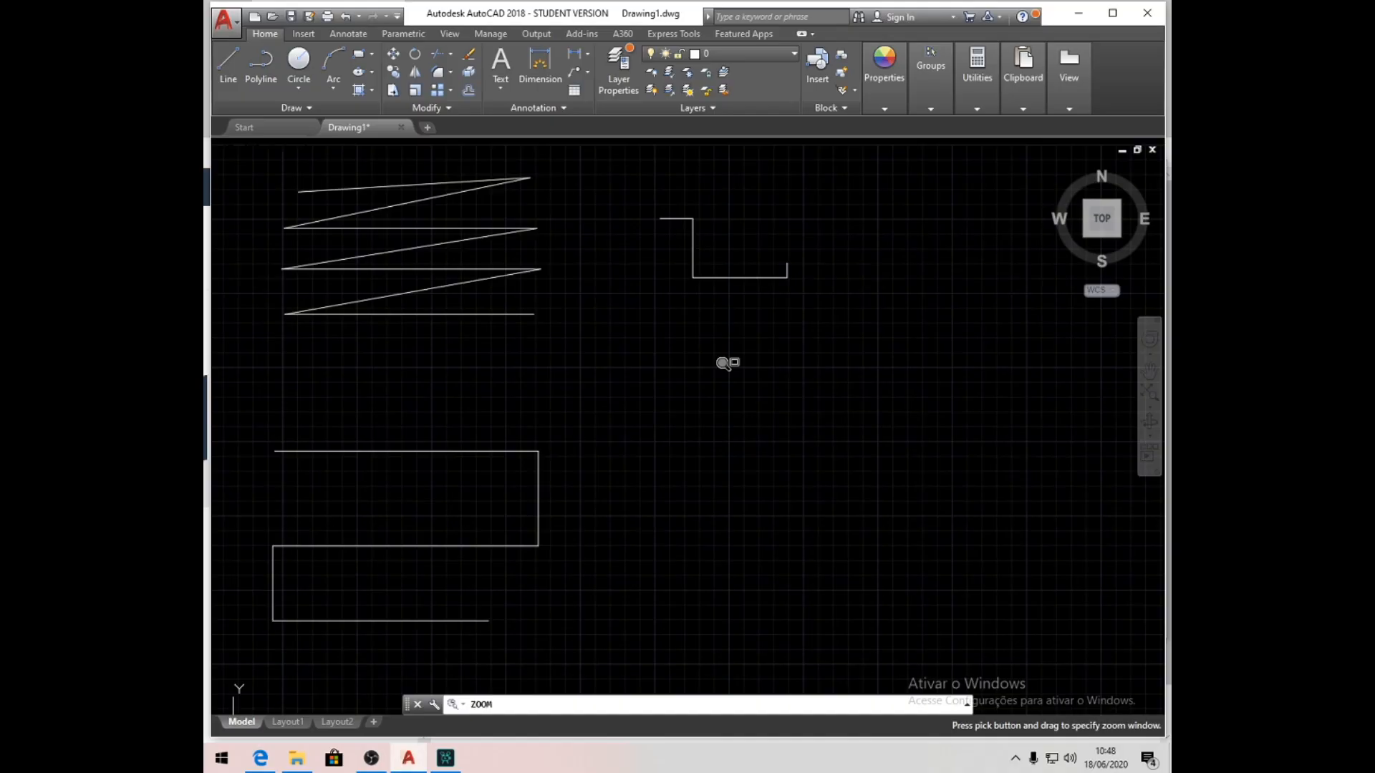
pyautogui.moveTo(640, 195); pyautogui.dragTo(818, 300)
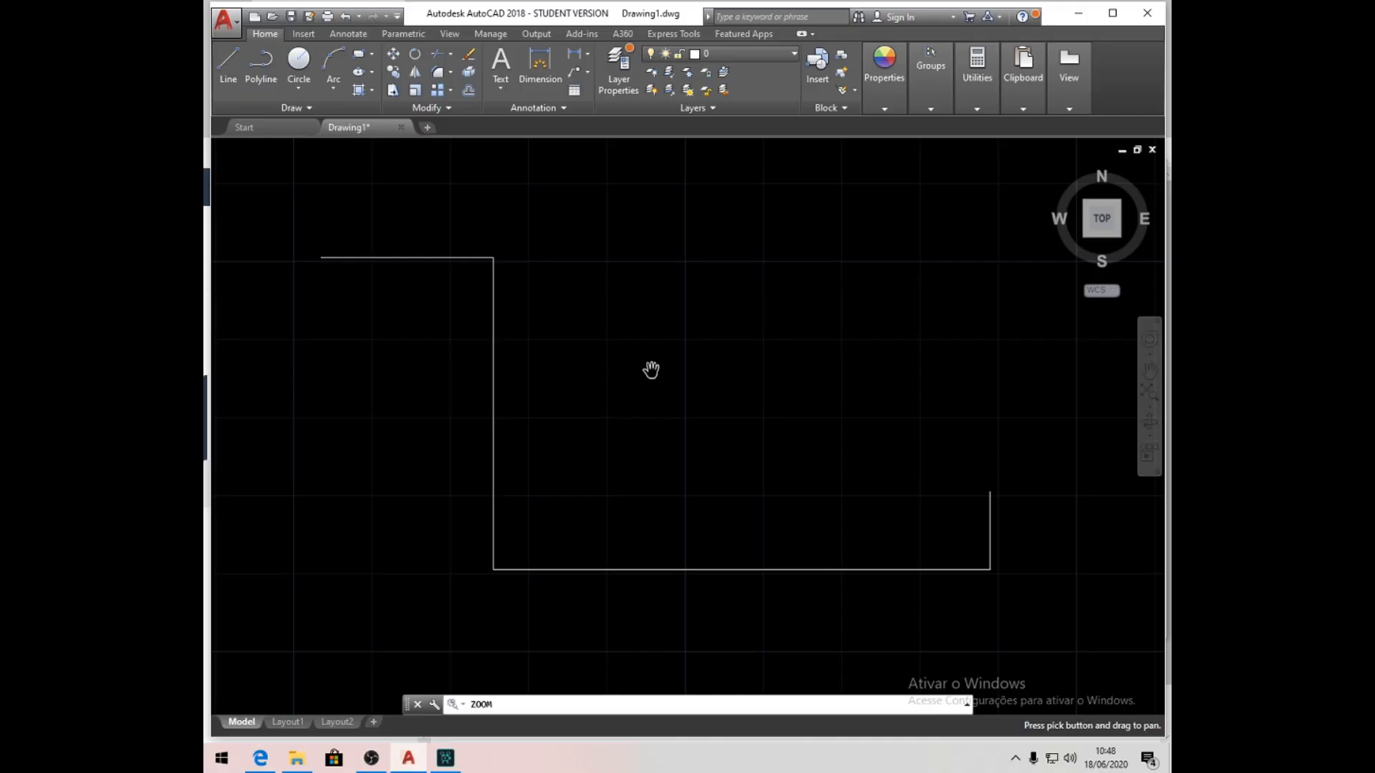
pyautogui.press('Escape')
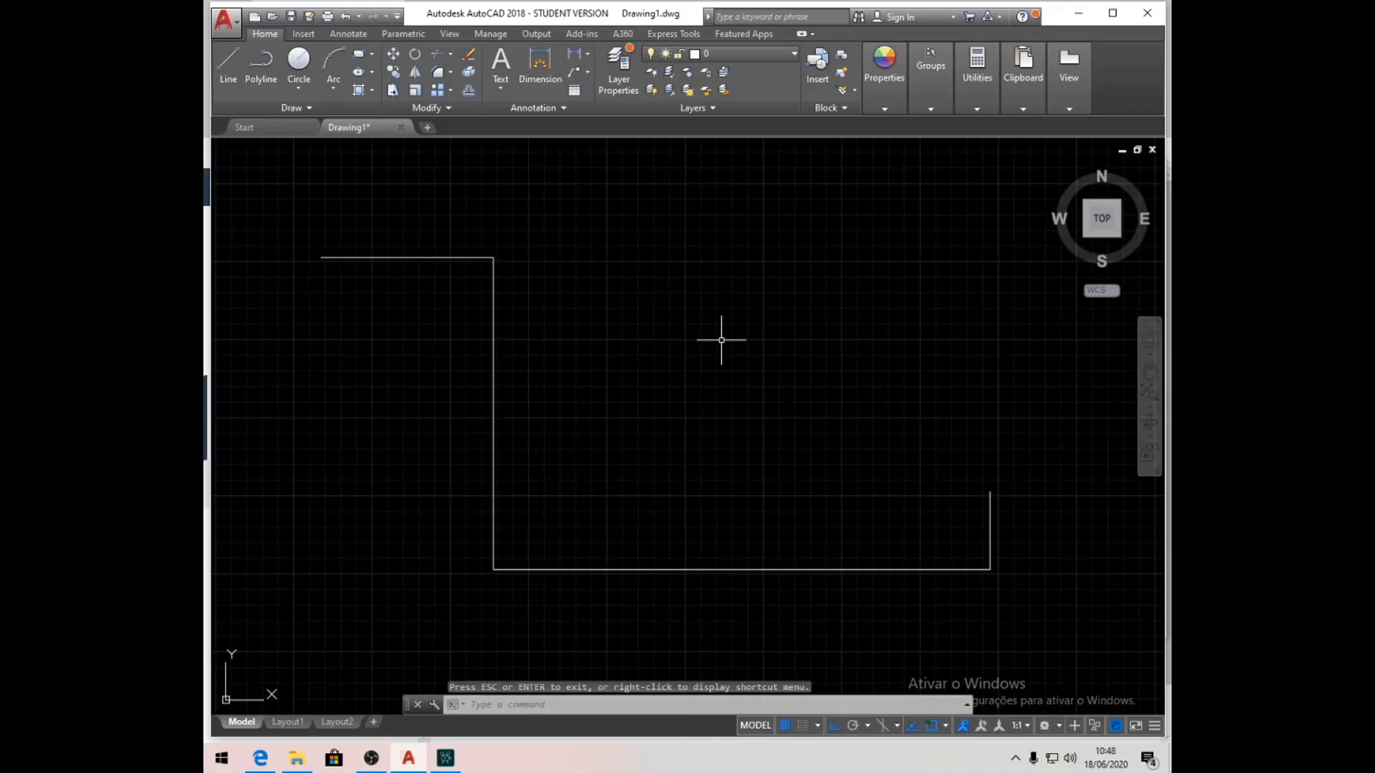
pyautogui.scroll(-2, 661, 305)
pyautogui.scroll(-2, 661, 305)
pyautogui.scroll(-4, 681, 335)
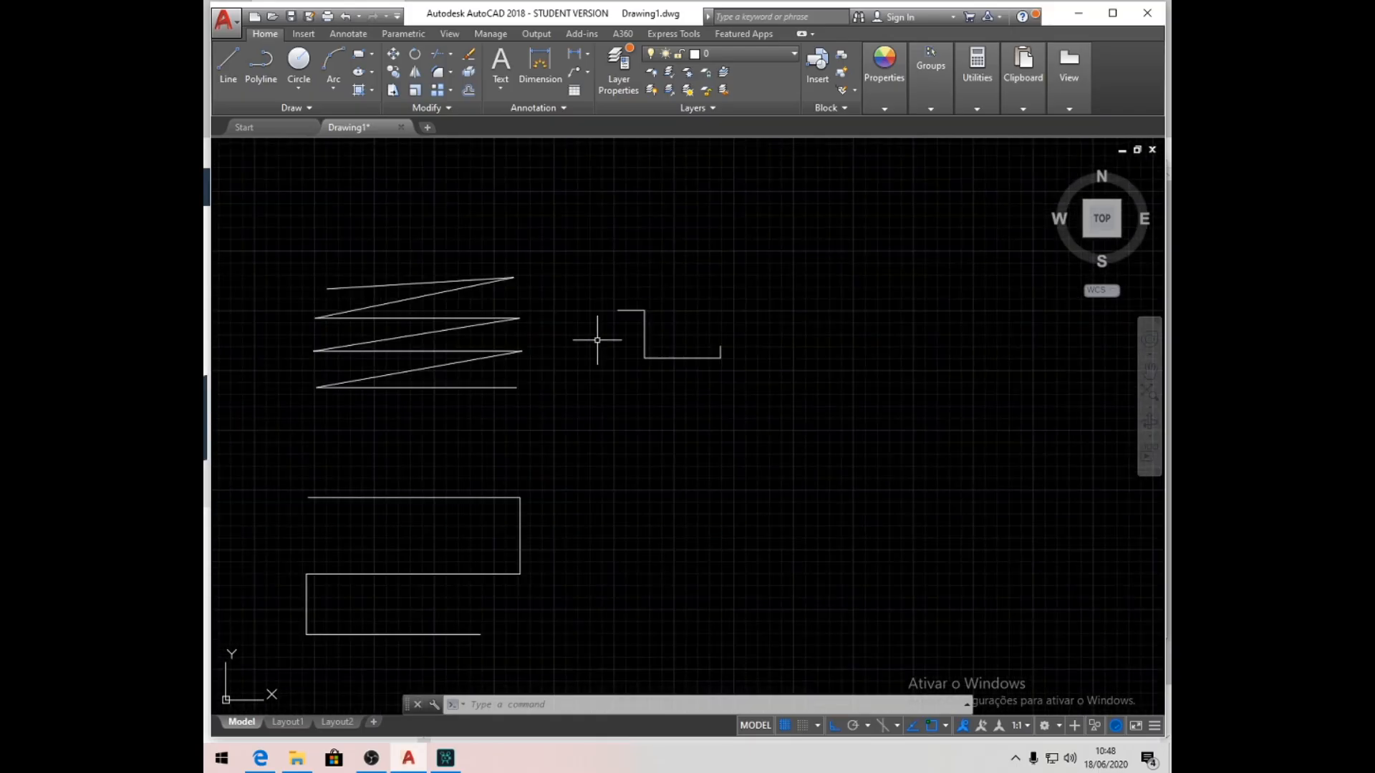
# - Magnify the view around the small stepped line, and fit the whole drawing back into view with Zoom Extents
pyautogui.scroll(-2, 573, 351)
pyautogui.scroll(2, 544, 373)
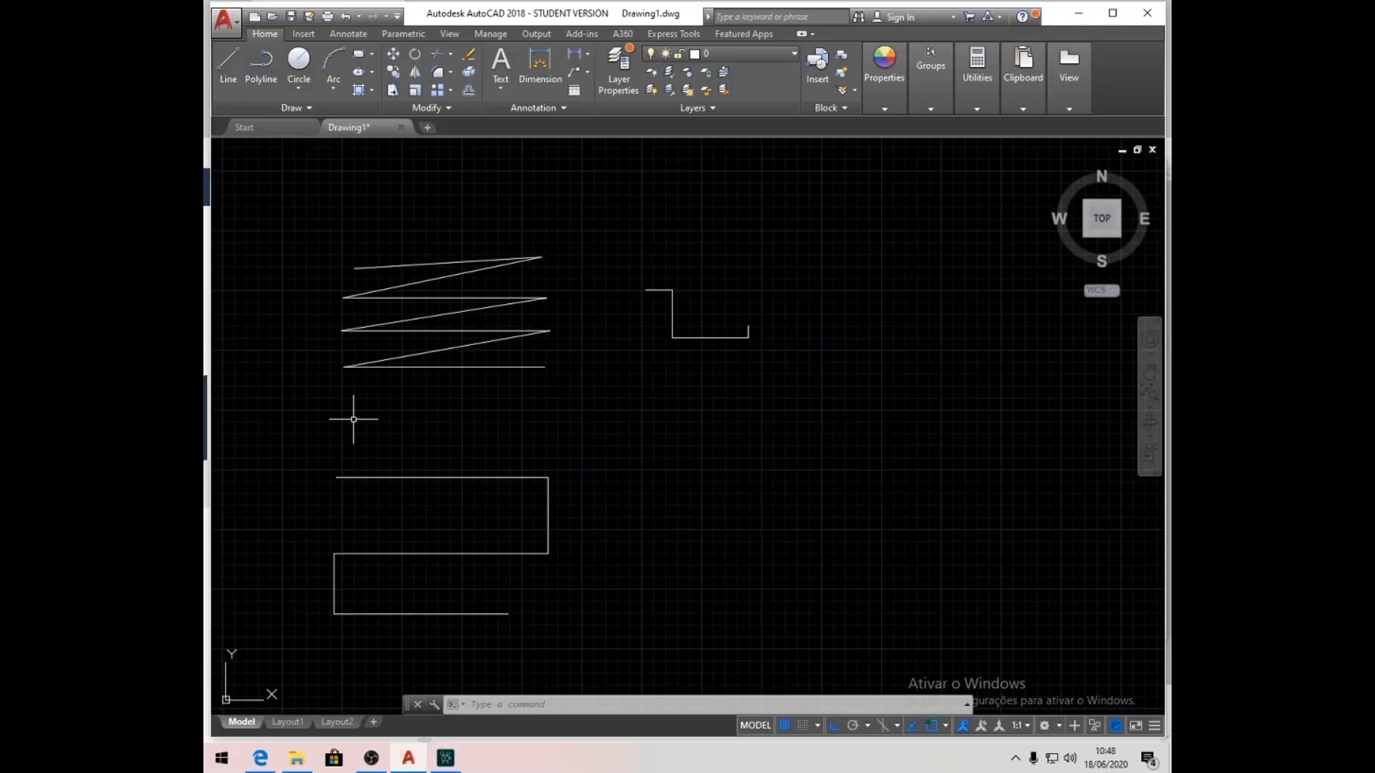
pyautogui.scroll(6, 726, 295)
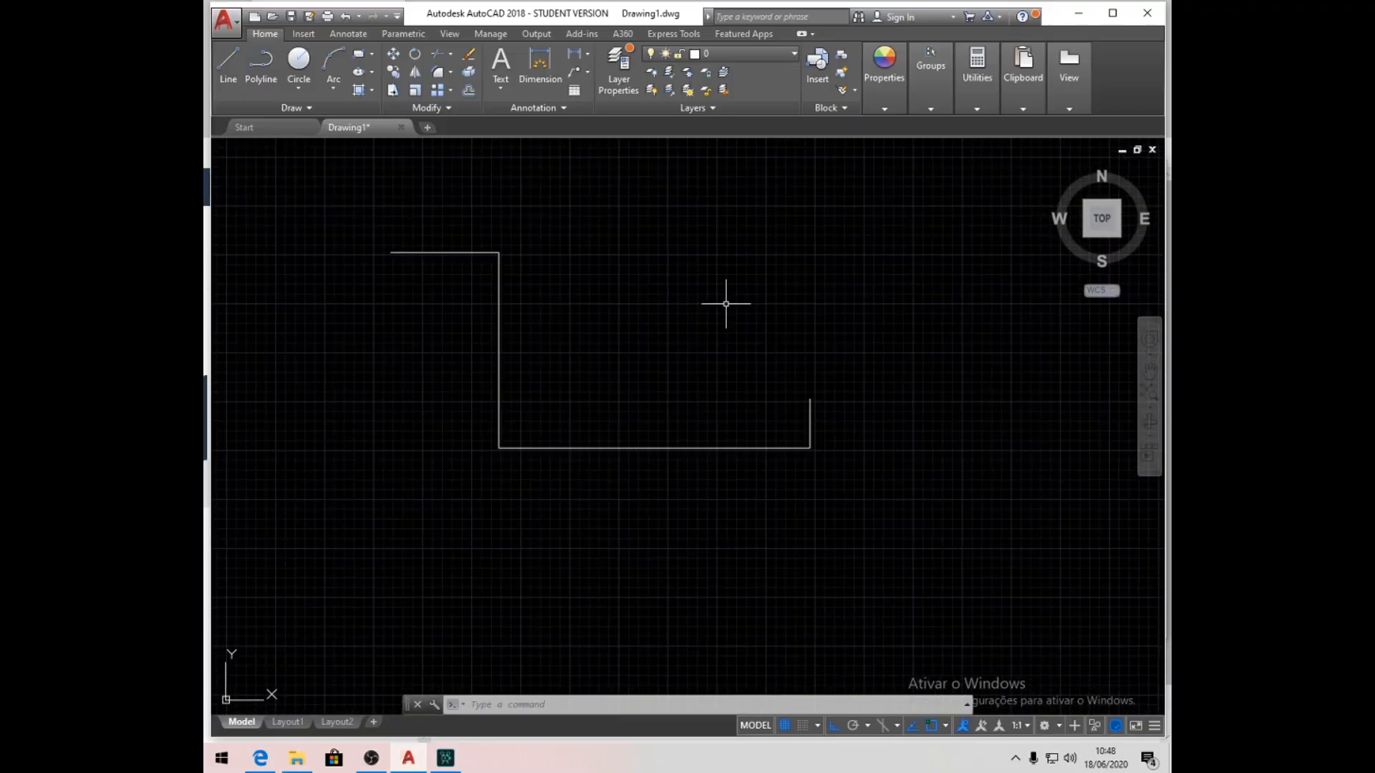
pyautogui.scroll(2, 719, 309)
pyautogui.moveTo(636, 337); pyautogui.dragTo(740, 347, button='middle')
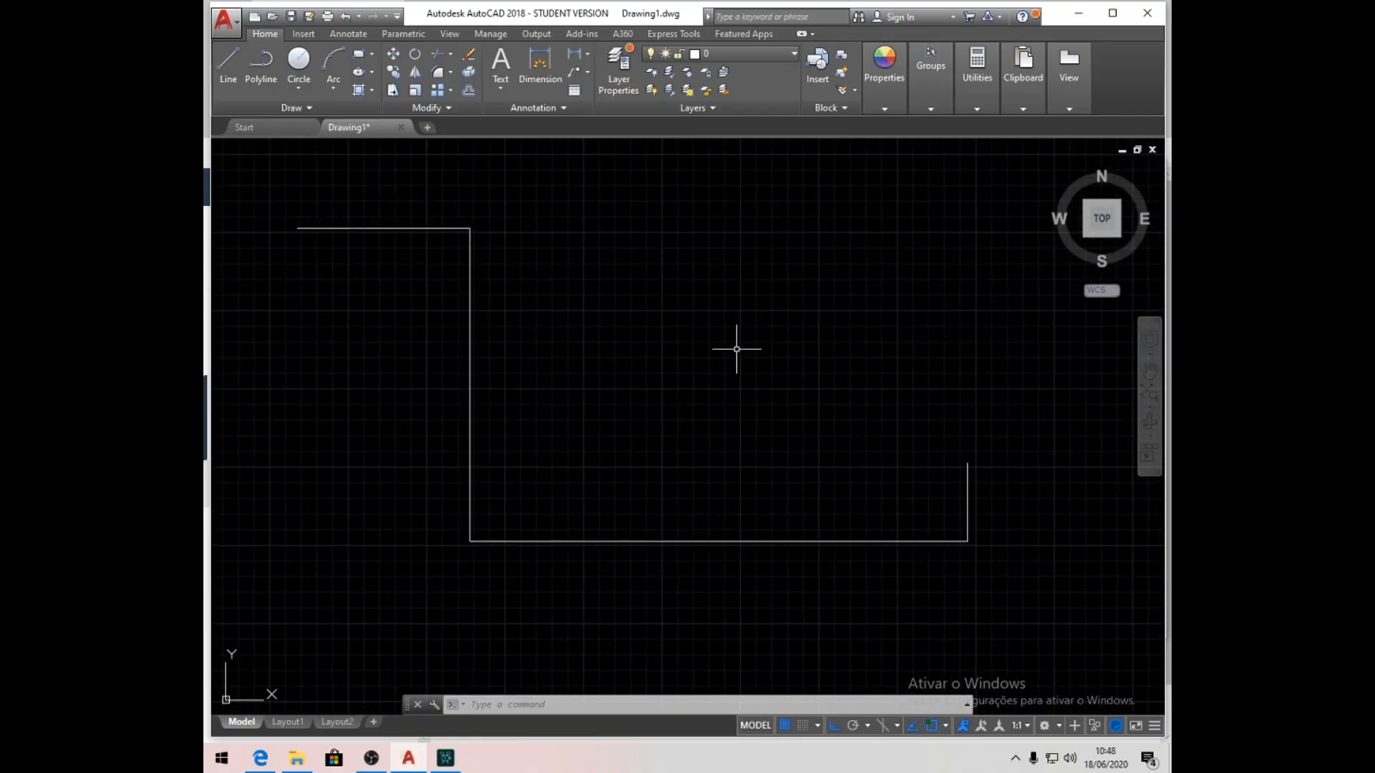
pyautogui.rightClick(629, 310)
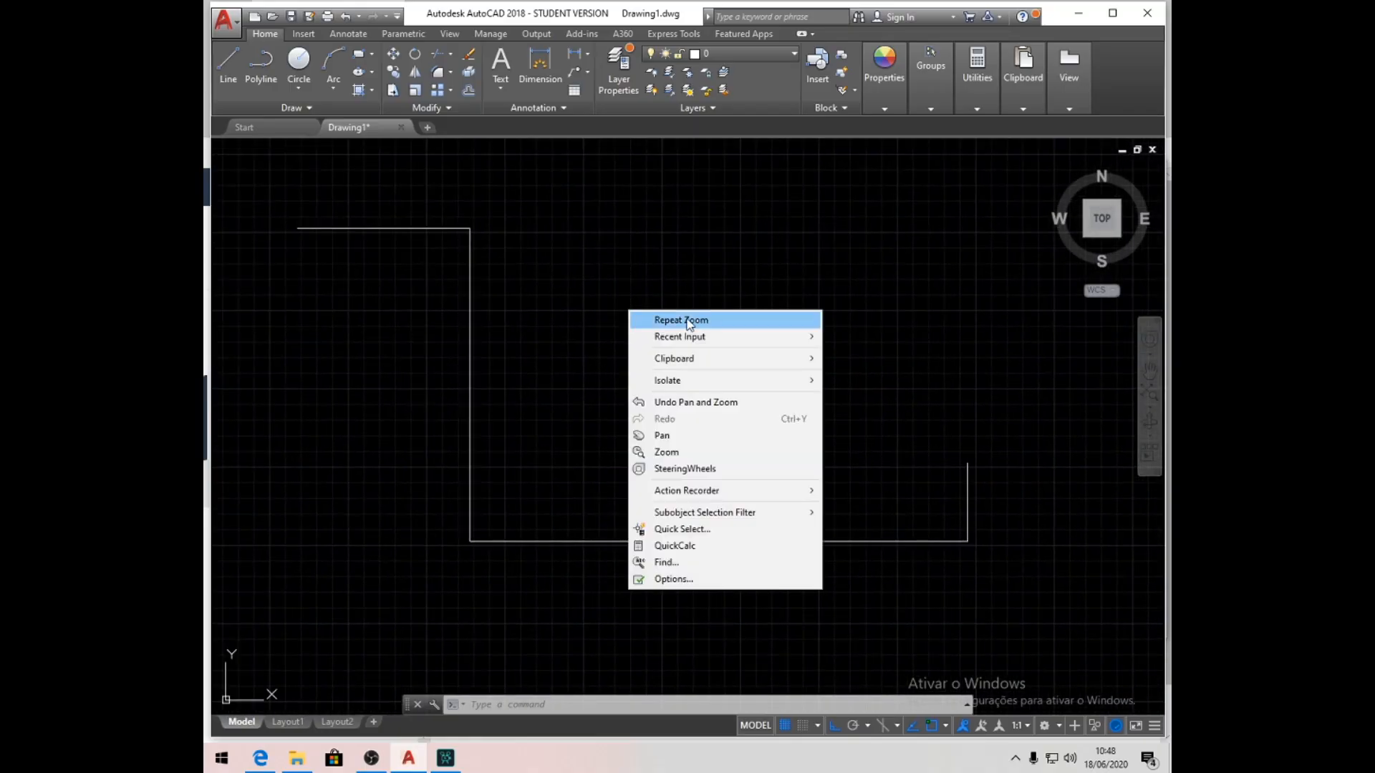
pyautogui.click(680, 451)
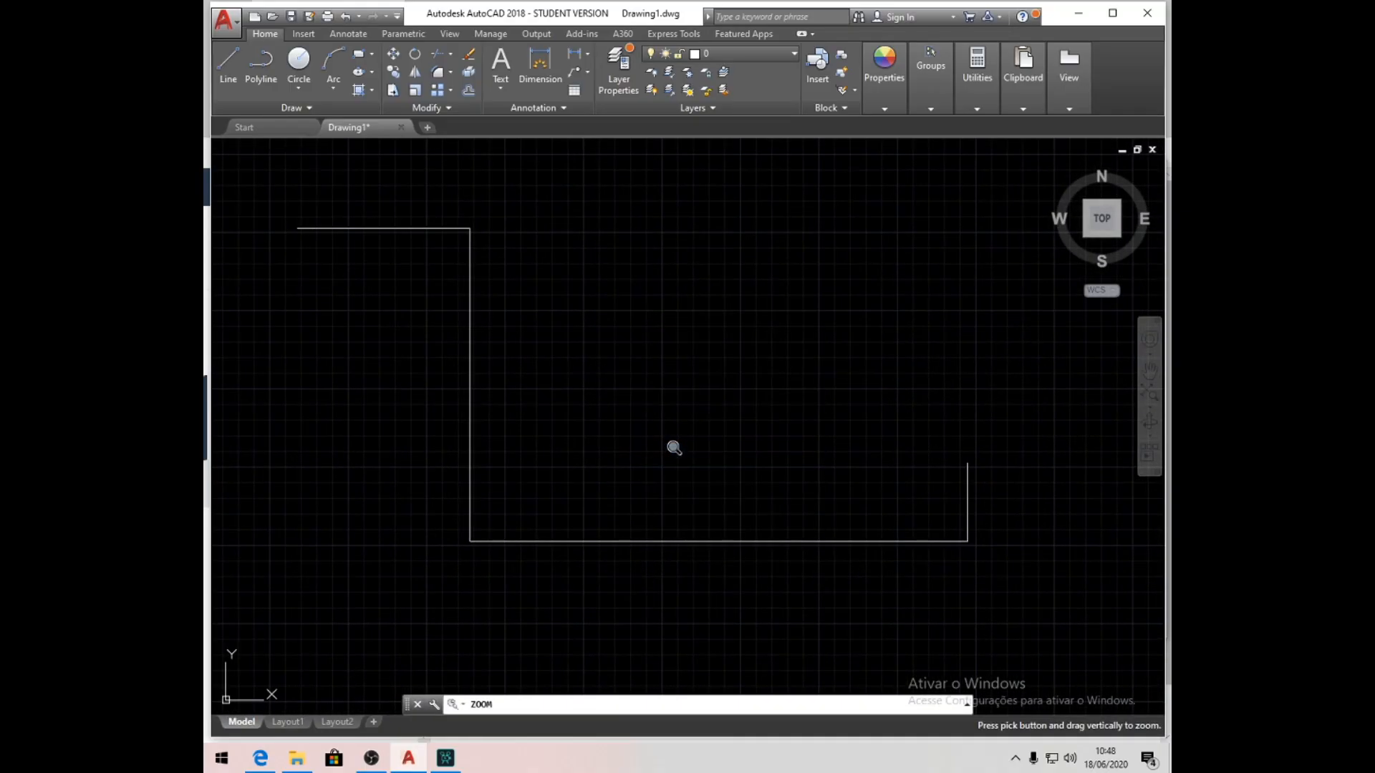
pyautogui.rightClick(658, 306)
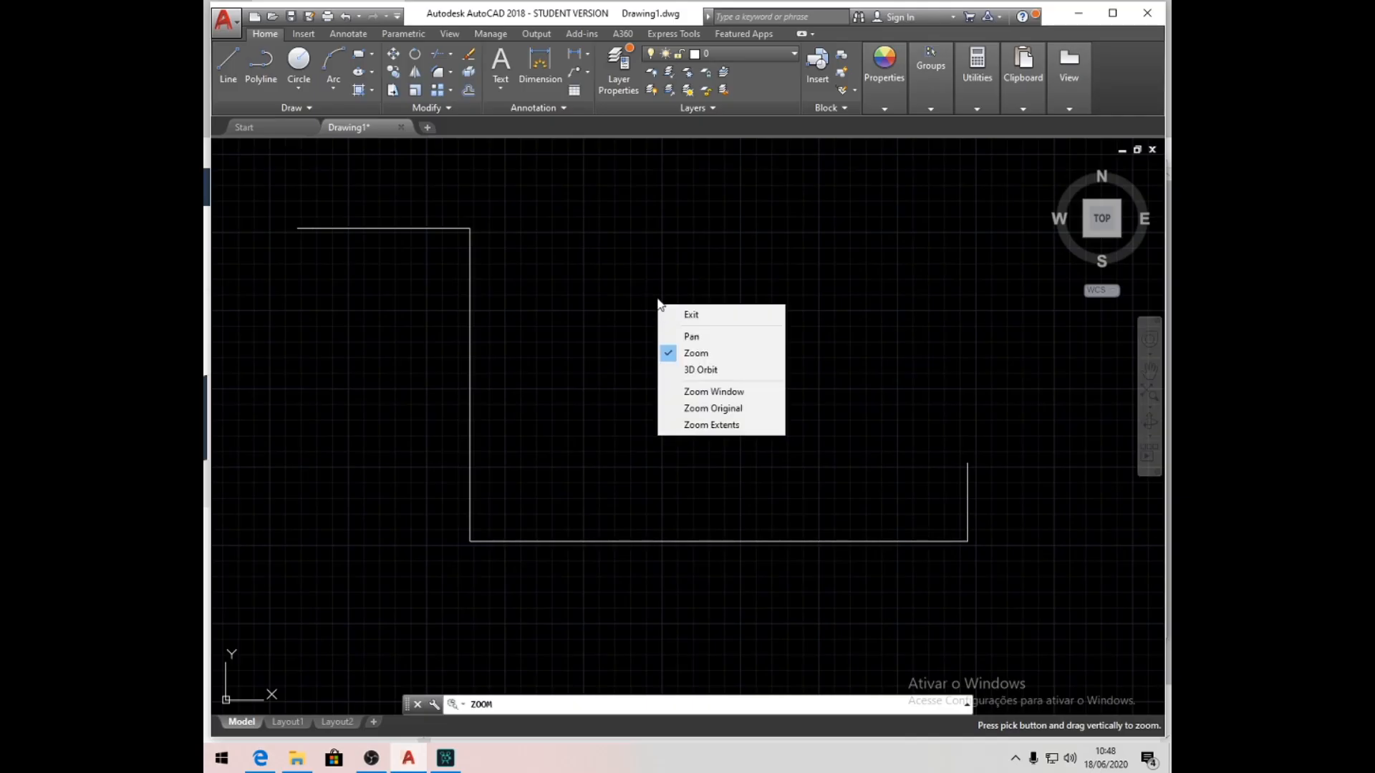
pyautogui.click(734, 427)
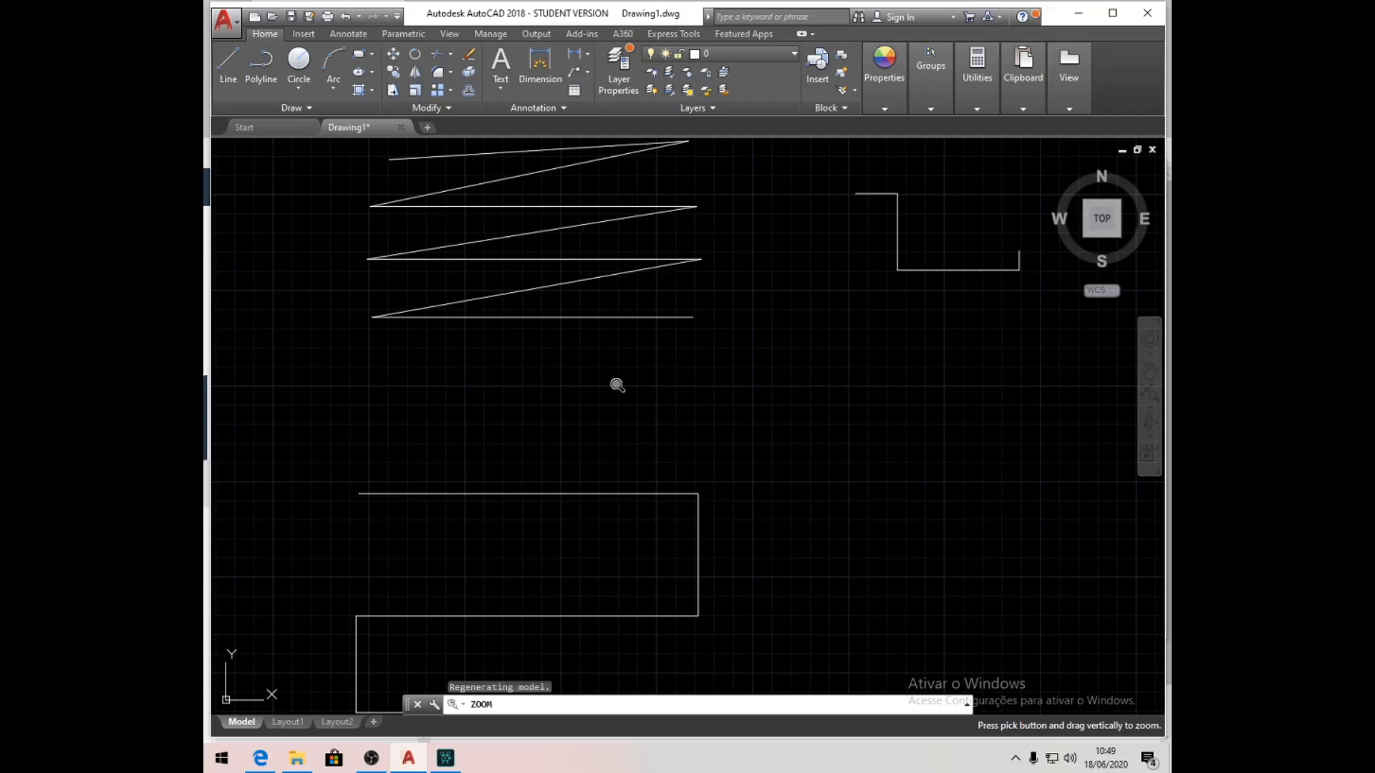
# - Zoom Window around the zigzag line, return to the whole drawing with Zoom Extents, and end the zoom command
pyautogui.rightClick(701, 376)
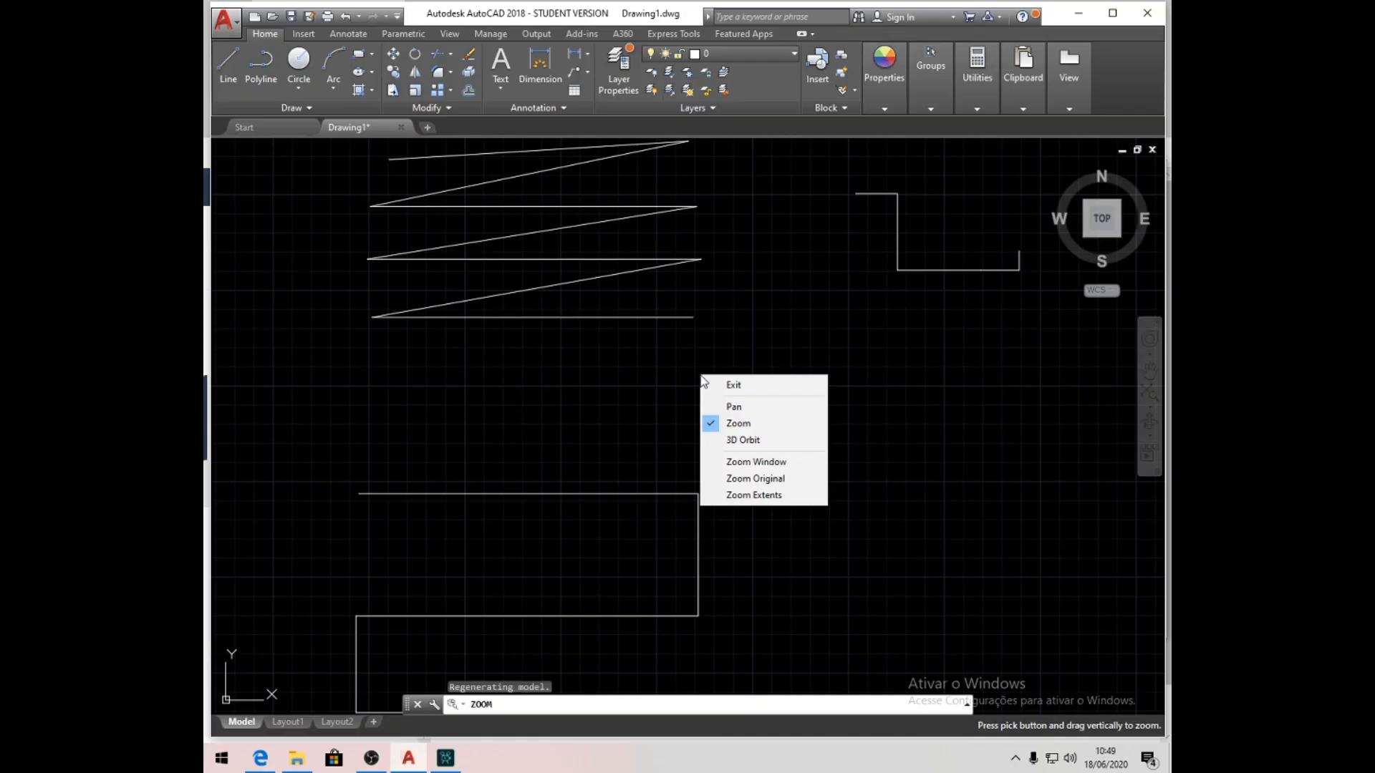
pyautogui.click(770, 495)
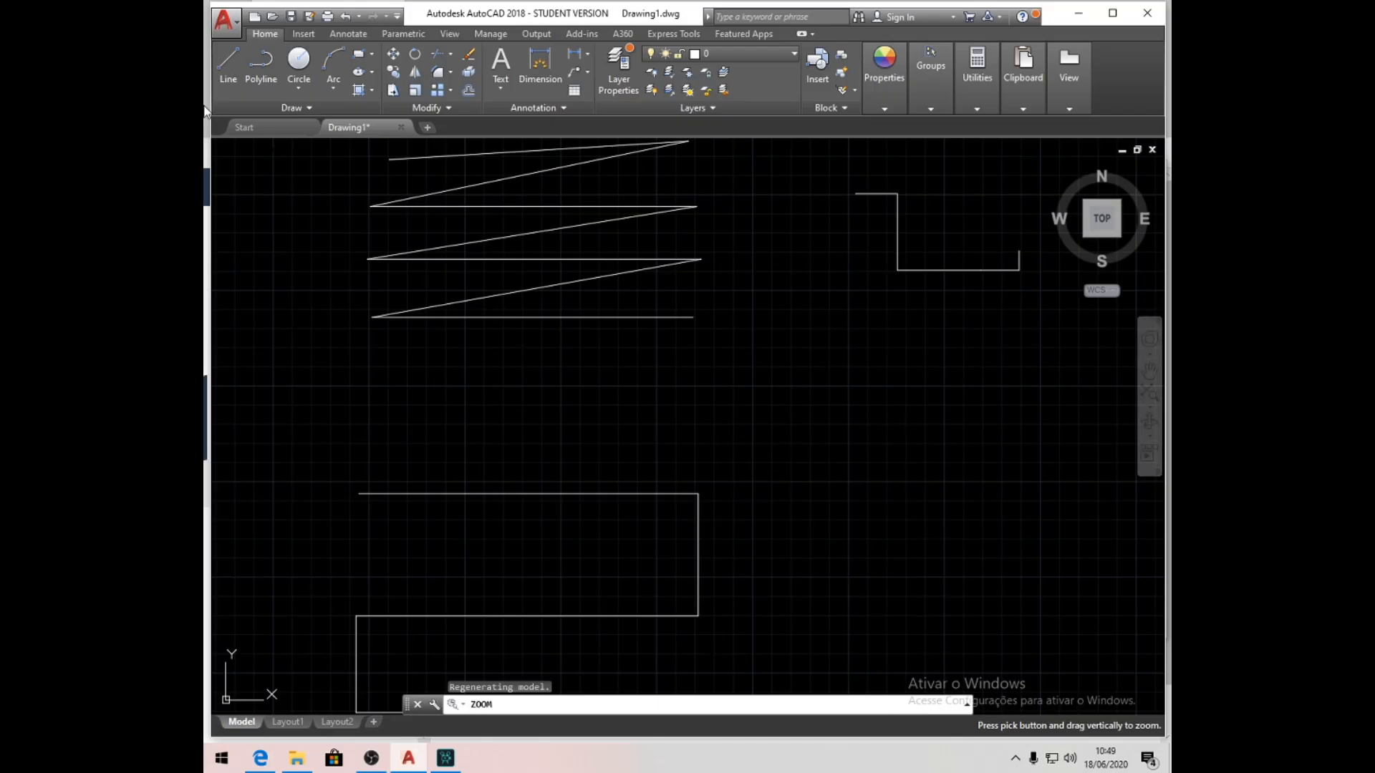
pyautogui.rightClick(709, 360)
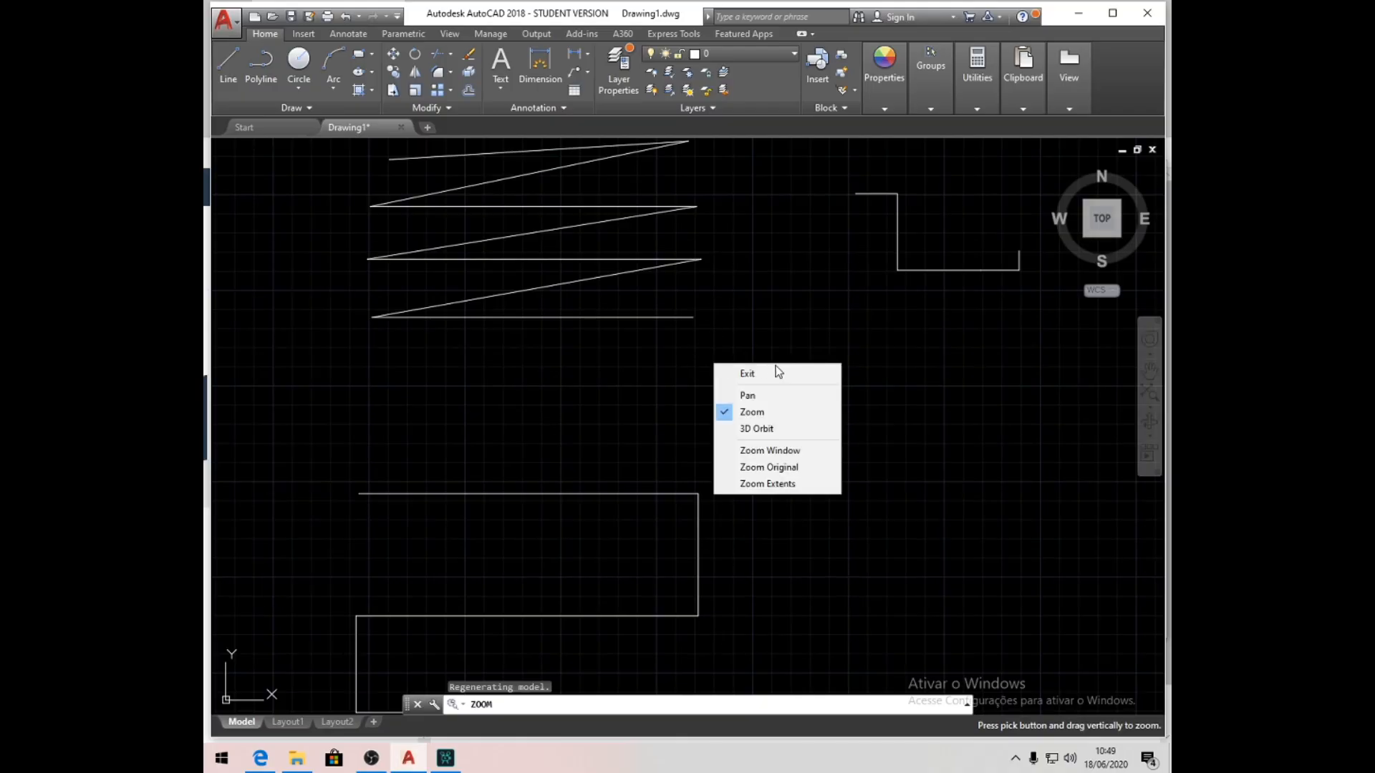
pyautogui.click(802, 449)
pyautogui.moveTo(332, 191)
pyautogui.mouseDown()
pyautogui.moveTo(751, 377)
pyautogui.moveTo(770, 410)
pyautogui.mouseUp()
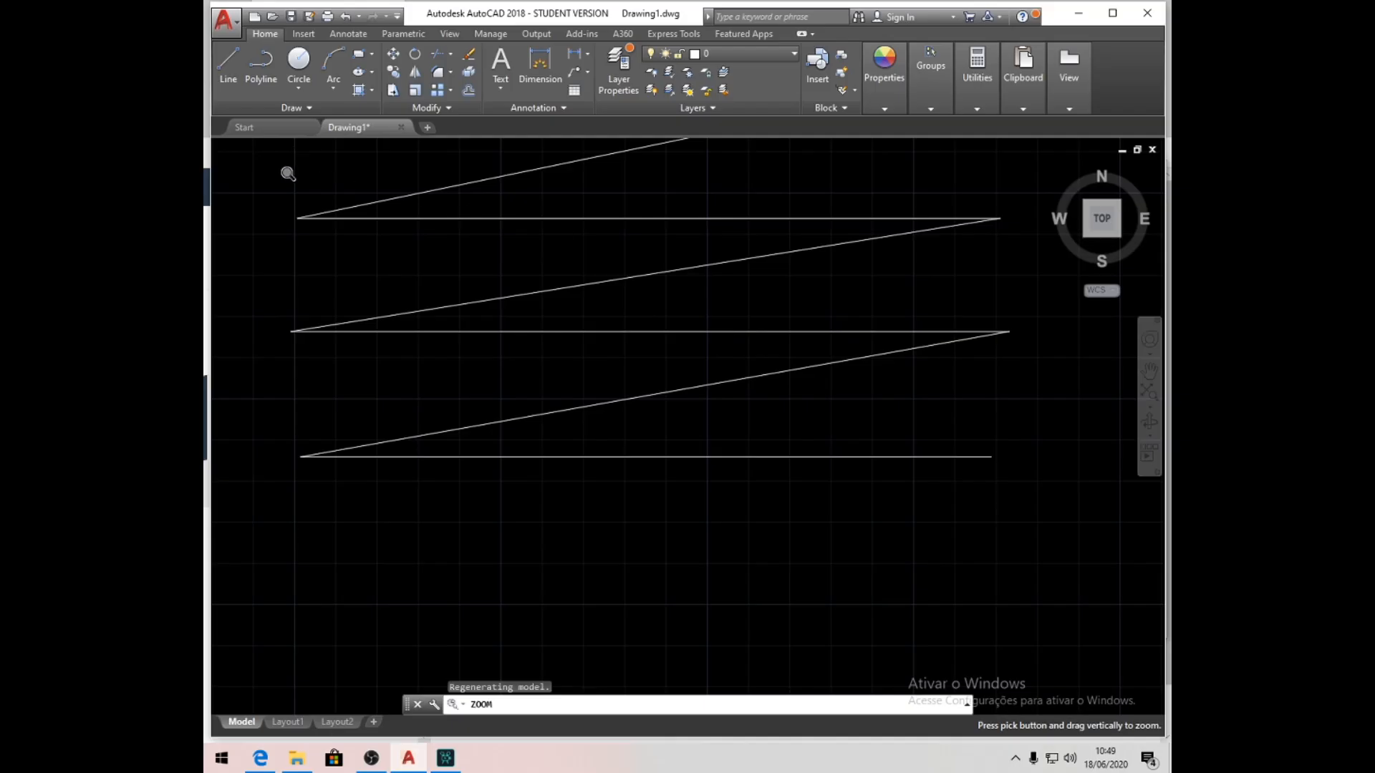
pyautogui.rightClick(749, 309)
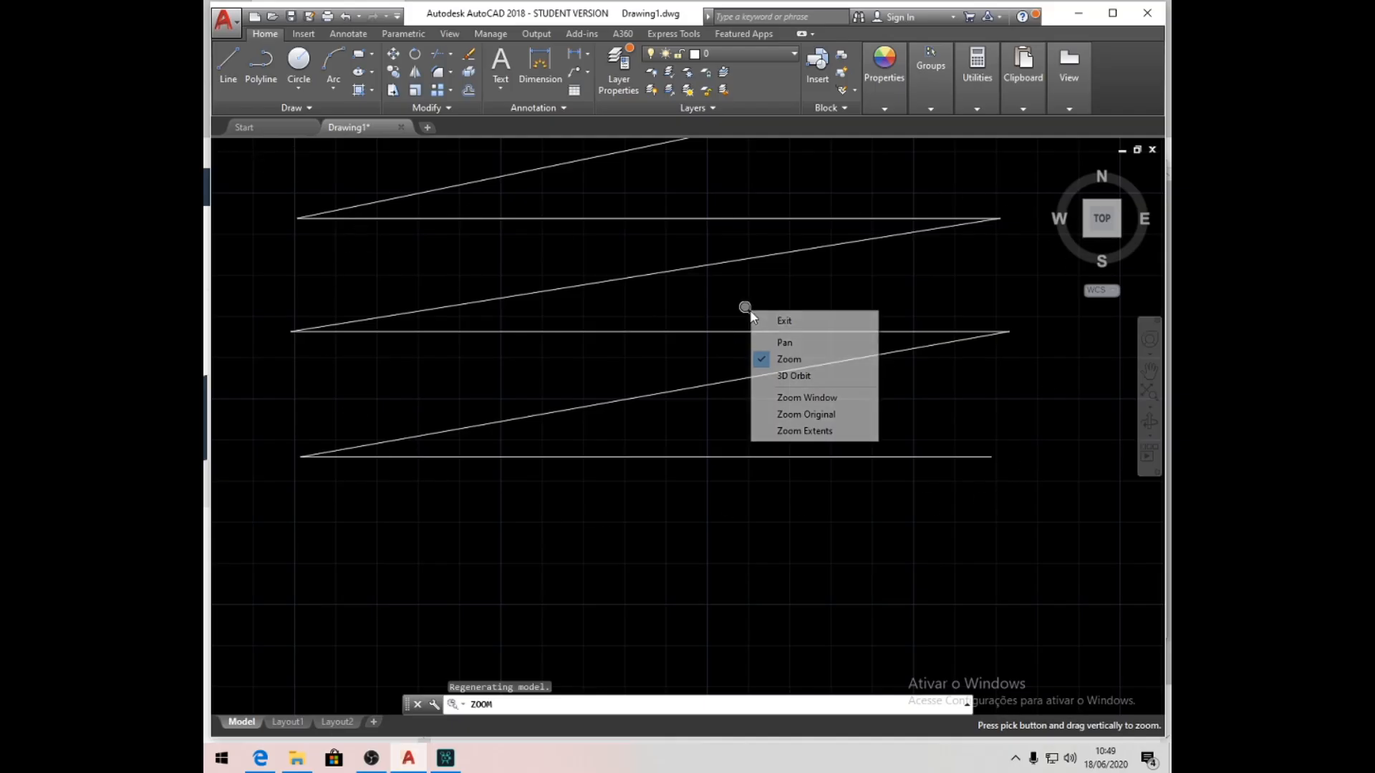
pyautogui.click(832, 432)
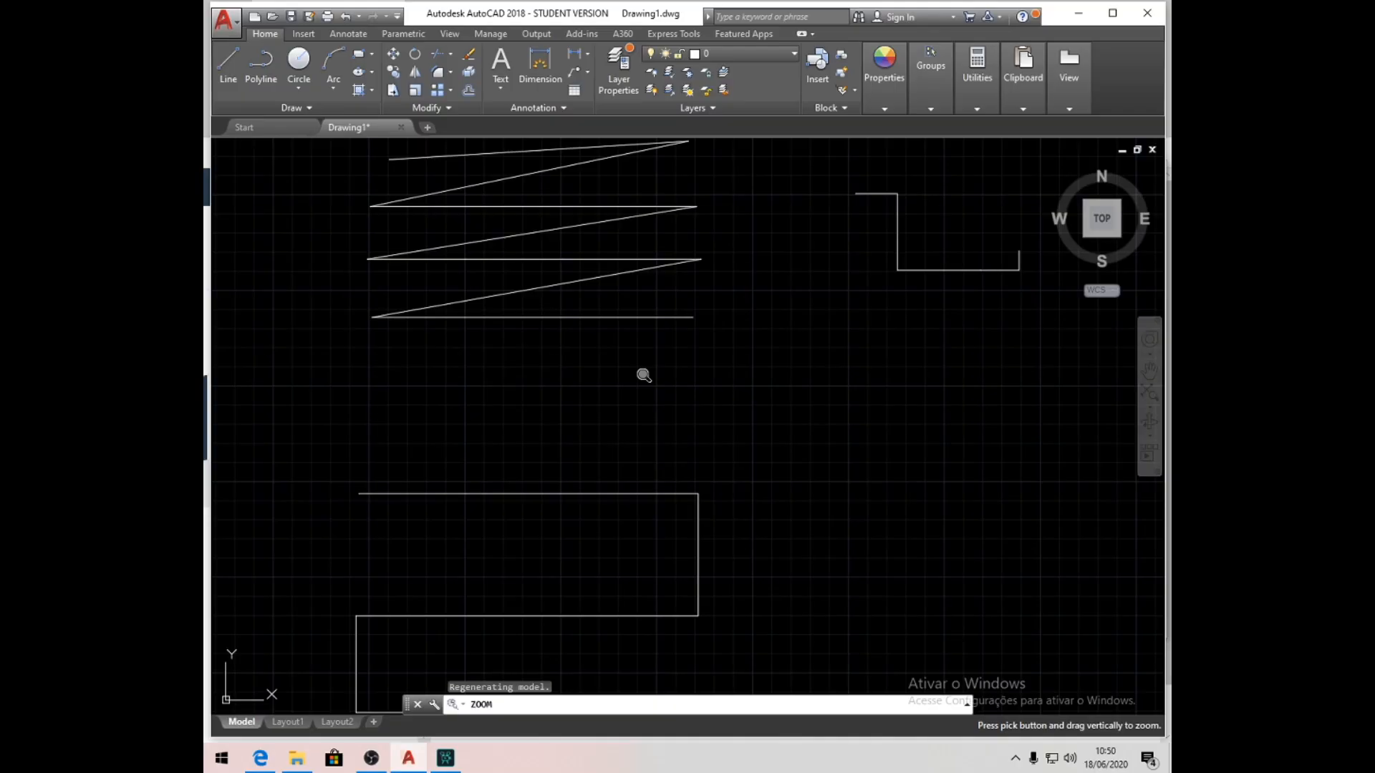
pyautogui.press('Escape')
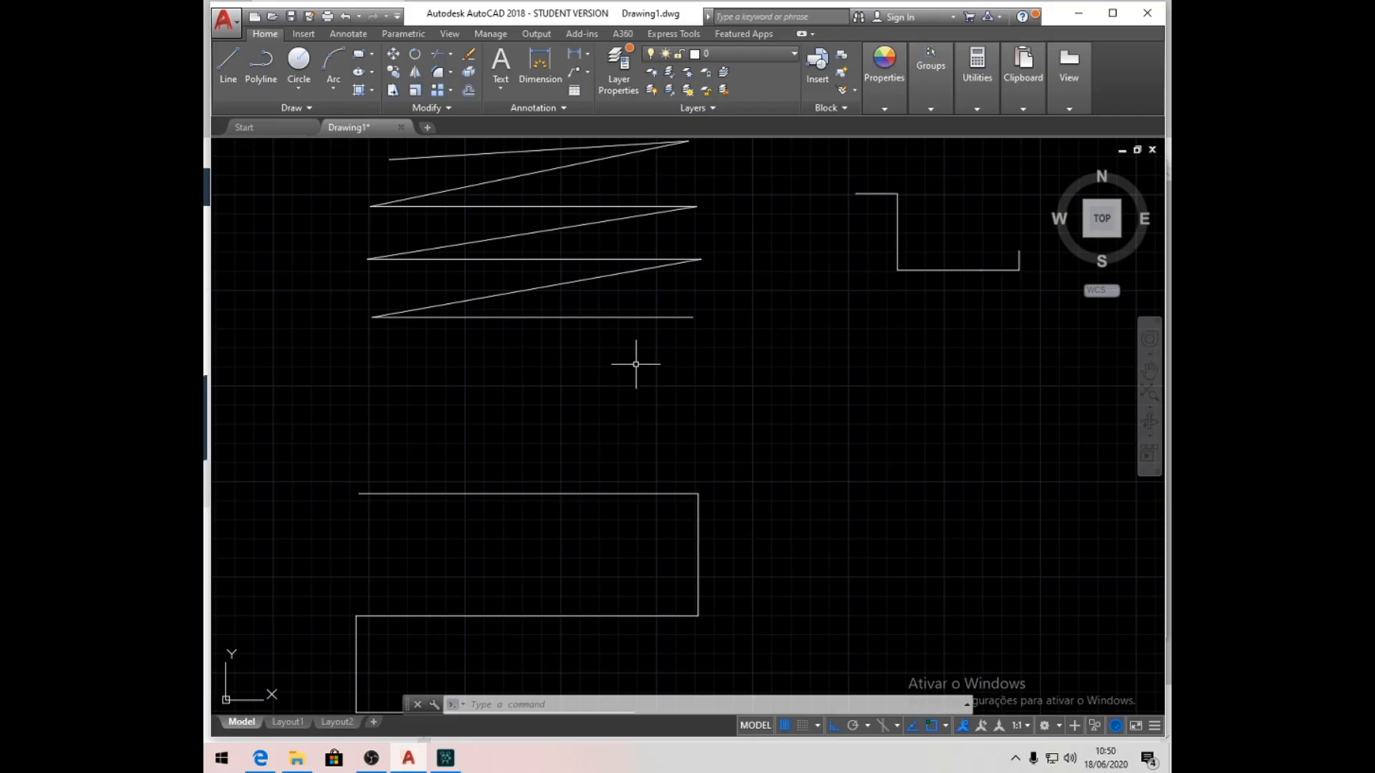
# - Pan the view sideways past the three line shapes and bring them back near the centre of the drawing area
pyautogui.moveTo(633, 358); pyautogui.dragTo(242, 359, button='middle')
pyautogui.moveTo(719, 342); pyautogui.dragTo(415, 338, button='middle')
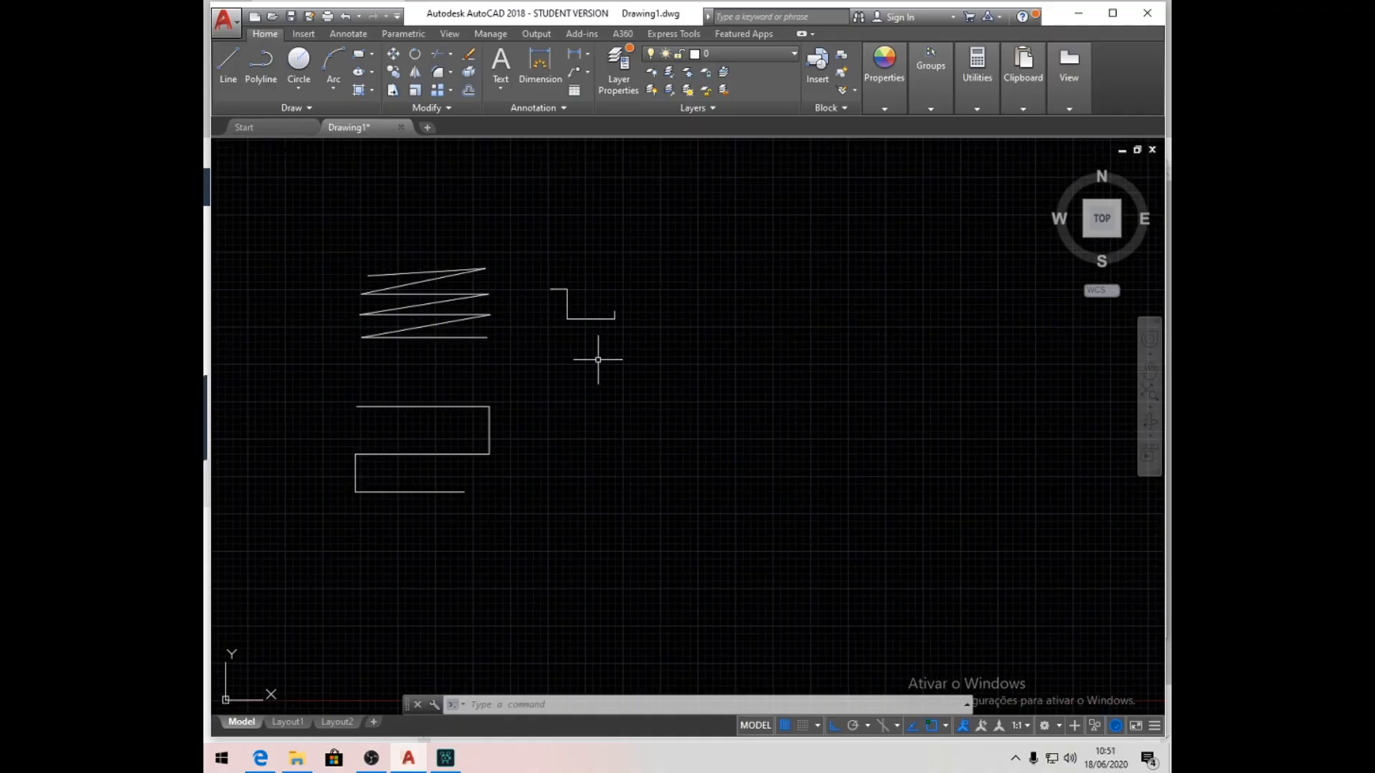
pyautogui.moveTo(577, 363); pyautogui.dragTo(351, 356, button='middle')
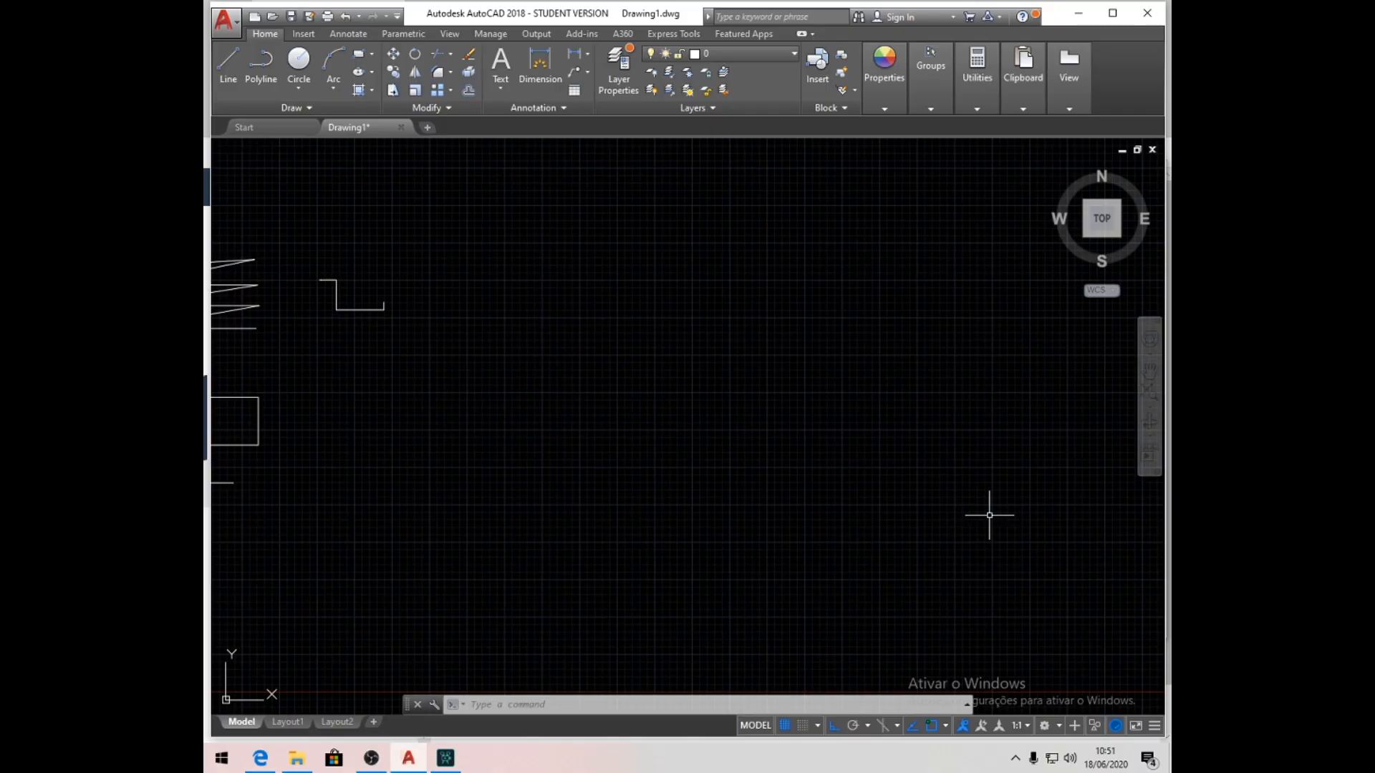
pyautogui.moveTo(353, 393); pyautogui.dragTo(718, 408, button='middle')
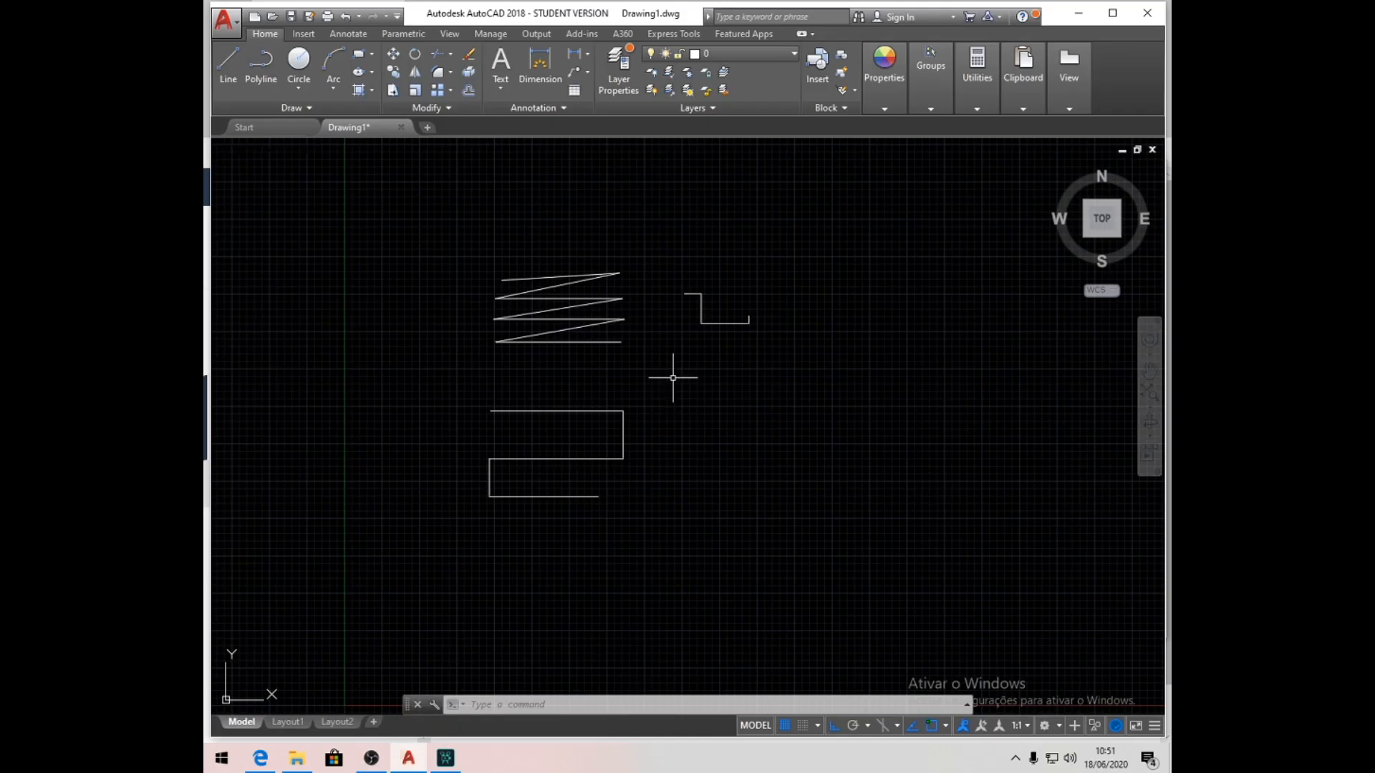
pyautogui.moveTo(673, 377)
pyautogui.mouseDown(button='middle')
pyautogui.moveTo(684, 375)
pyautogui.moveTo(665, 367)
pyautogui.moveTo(690, 368)
pyautogui.moveTo(638, 362)
pyautogui.moveTo(686, 365)
pyautogui.mouseUp(button='middle')
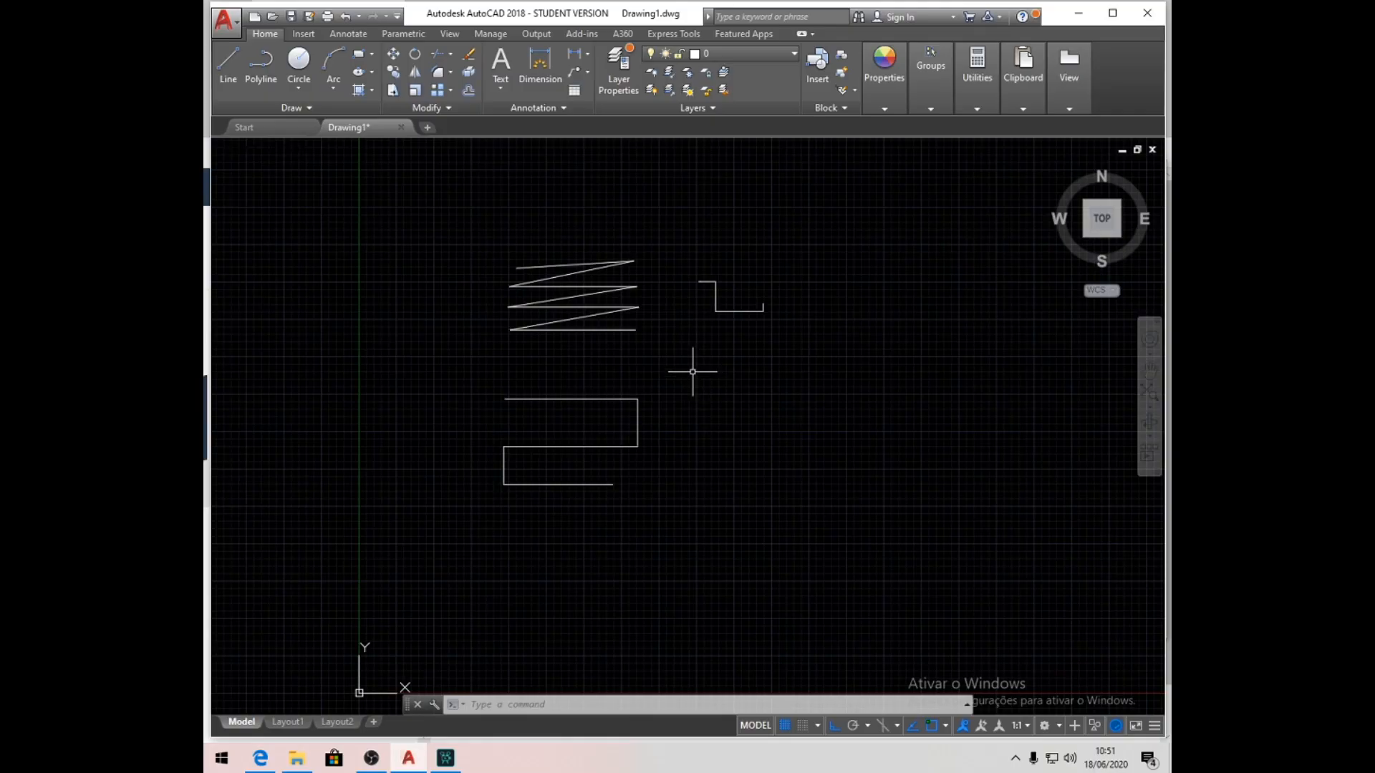
# - Shift the view of the three shapes slightly with the Pan command, exit it, and adjust the view's position
pyautogui.rightClick(693, 374)
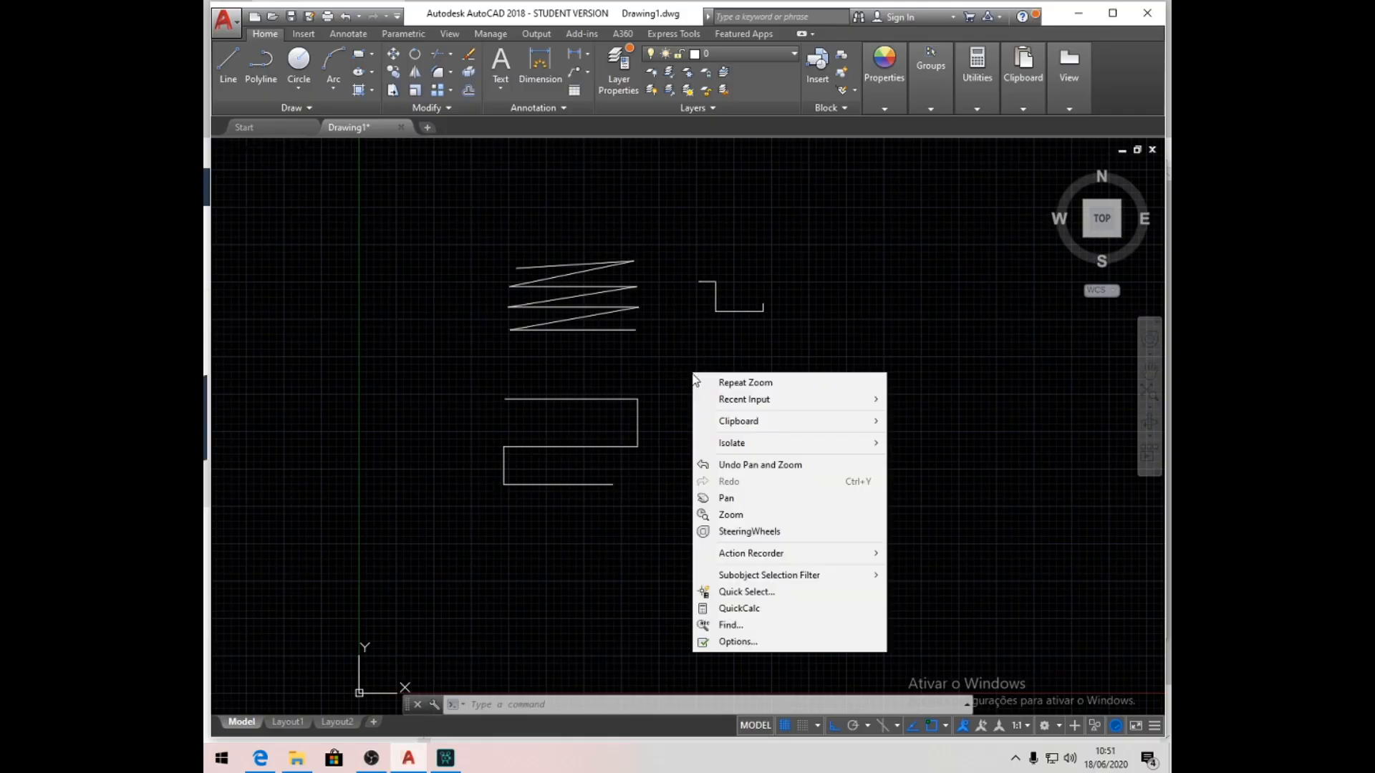
pyautogui.click(726, 499)
pyautogui.moveTo(687, 363)
pyautogui.mouseDown()
pyautogui.moveTo(528, 346)
pyautogui.moveTo(740, 362)
pyautogui.moveTo(540, 356)
pyautogui.moveTo(724, 365)
pyautogui.moveTo(640, 349)
pyautogui.mouseUp()
pyautogui.rightClick(640, 349)
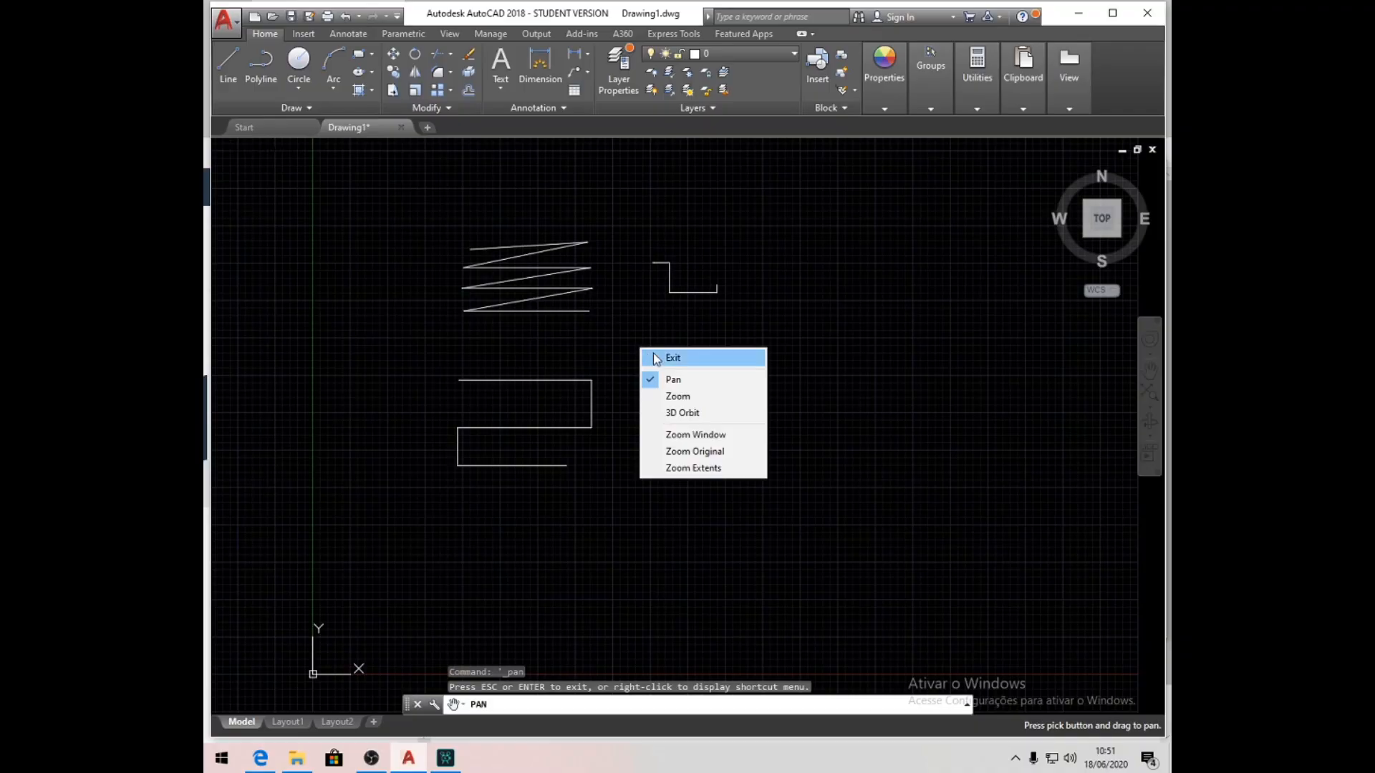
pyautogui.click(652, 359)
pyautogui.moveTo(579, 327); pyautogui.dragTo(605, 331, button='middle')
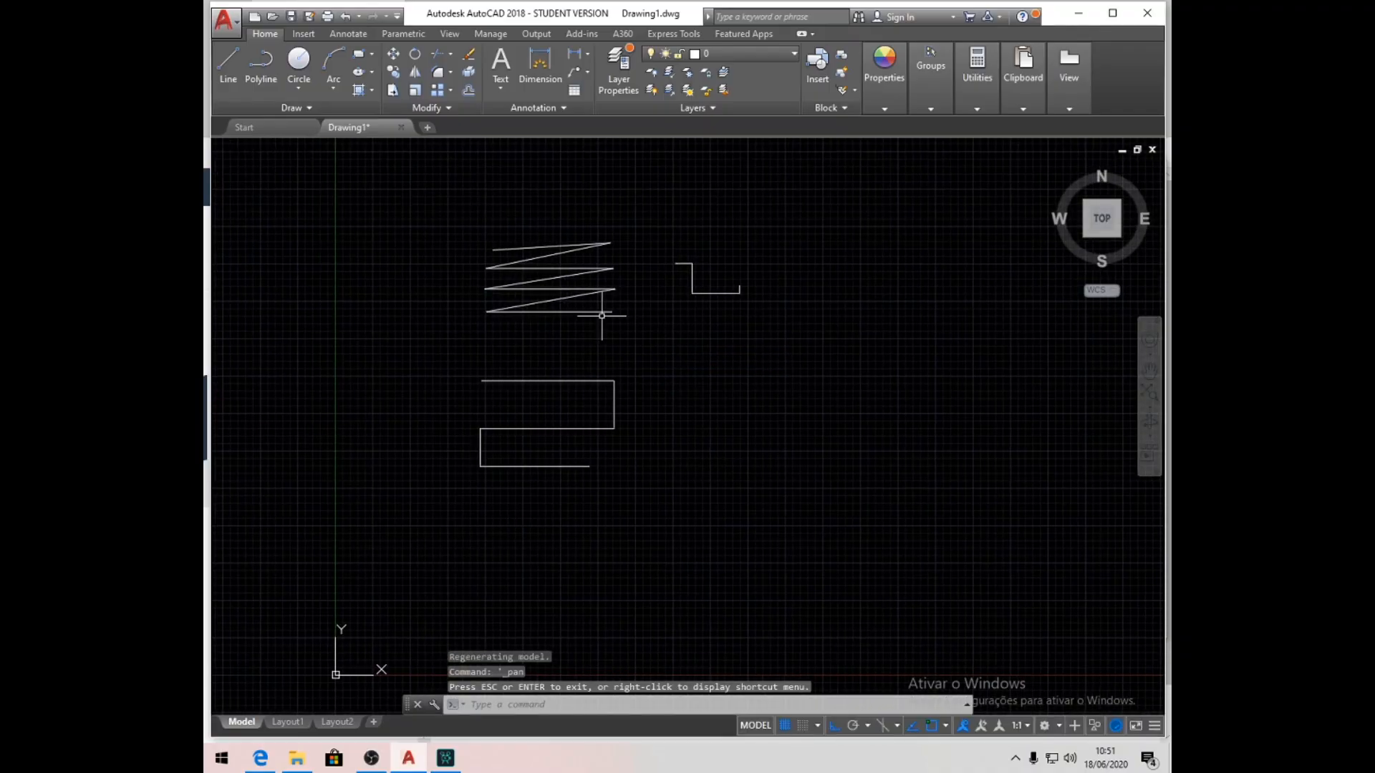
# - Draw a nine-segment right-angled polyline below the small stepped line, starting with a horizontal segment about 583 units long
pyautogui.scroll(3, 605, 300)
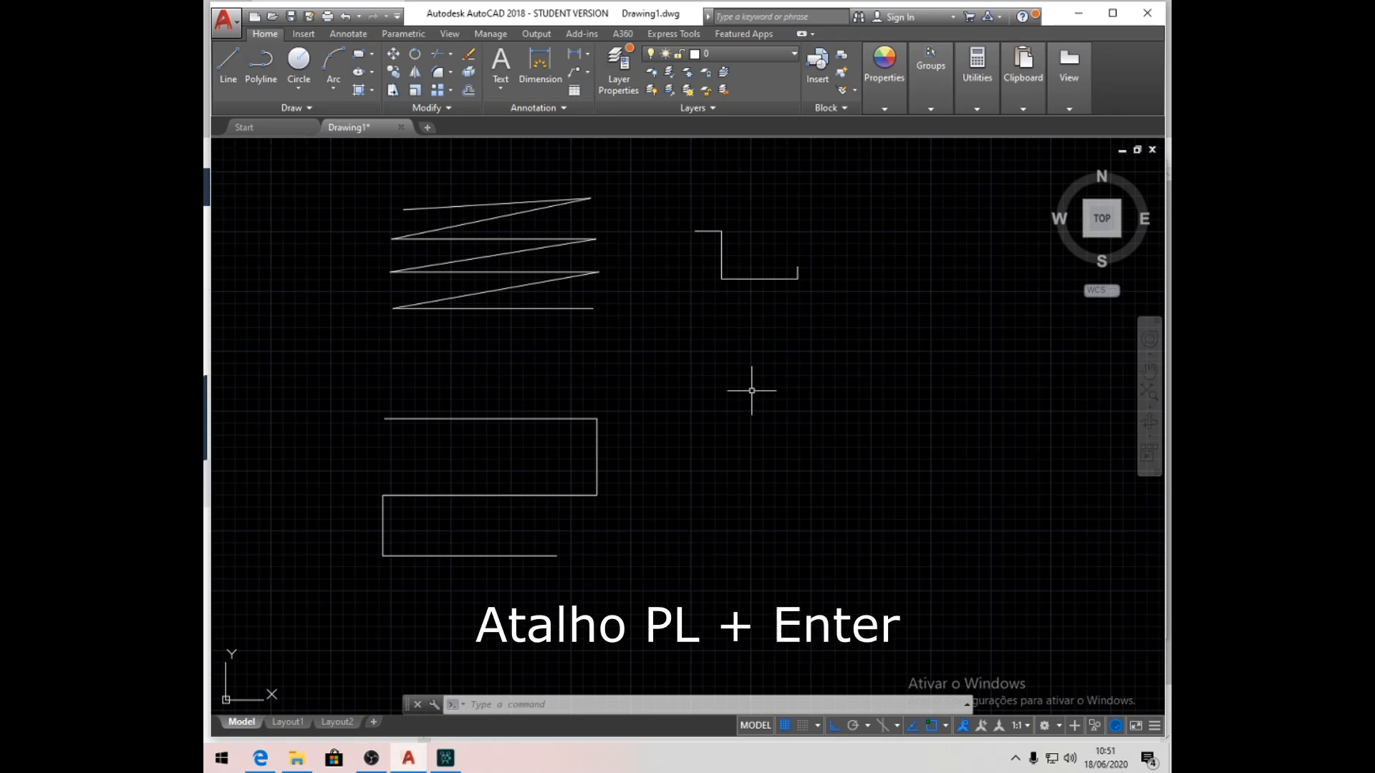
pyautogui.write('pl')
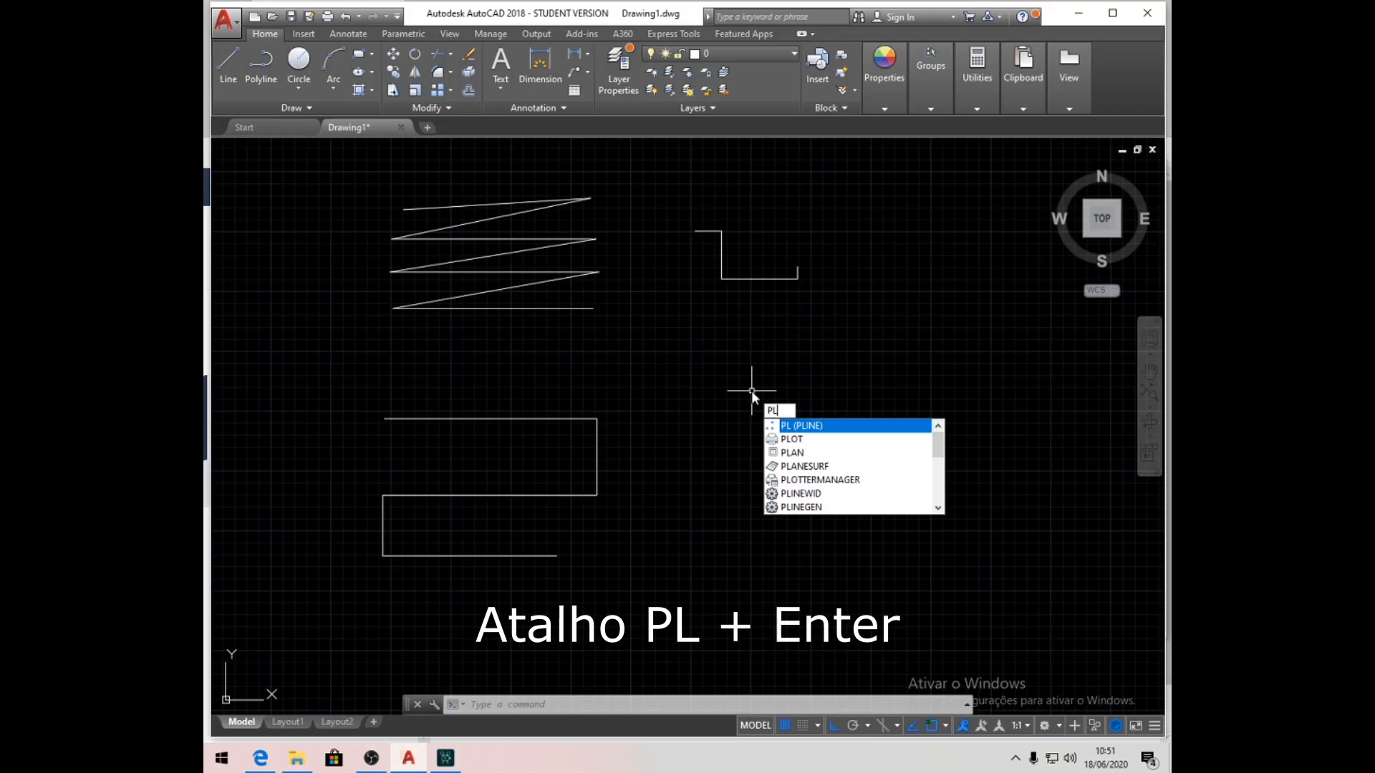
pyautogui.press('Return')
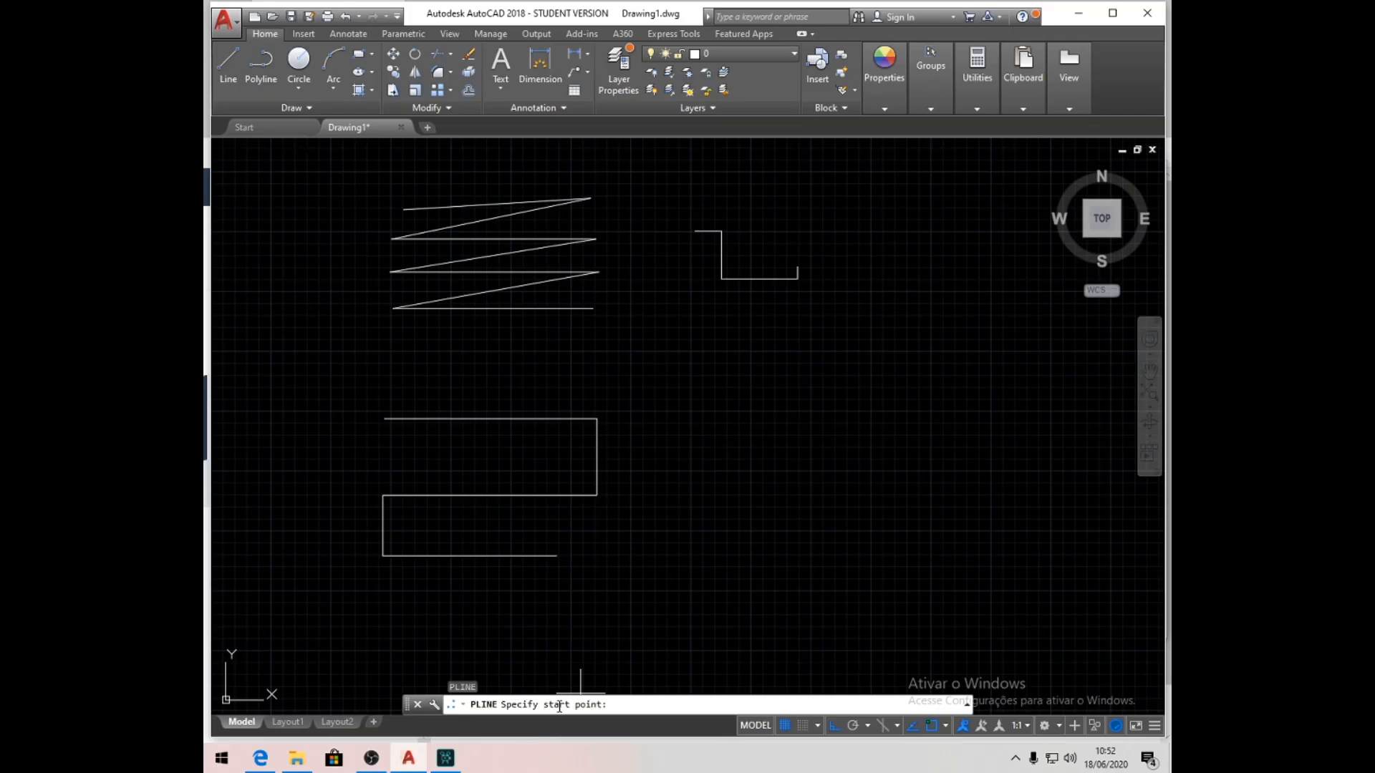
pyautogui.click(689, 351)
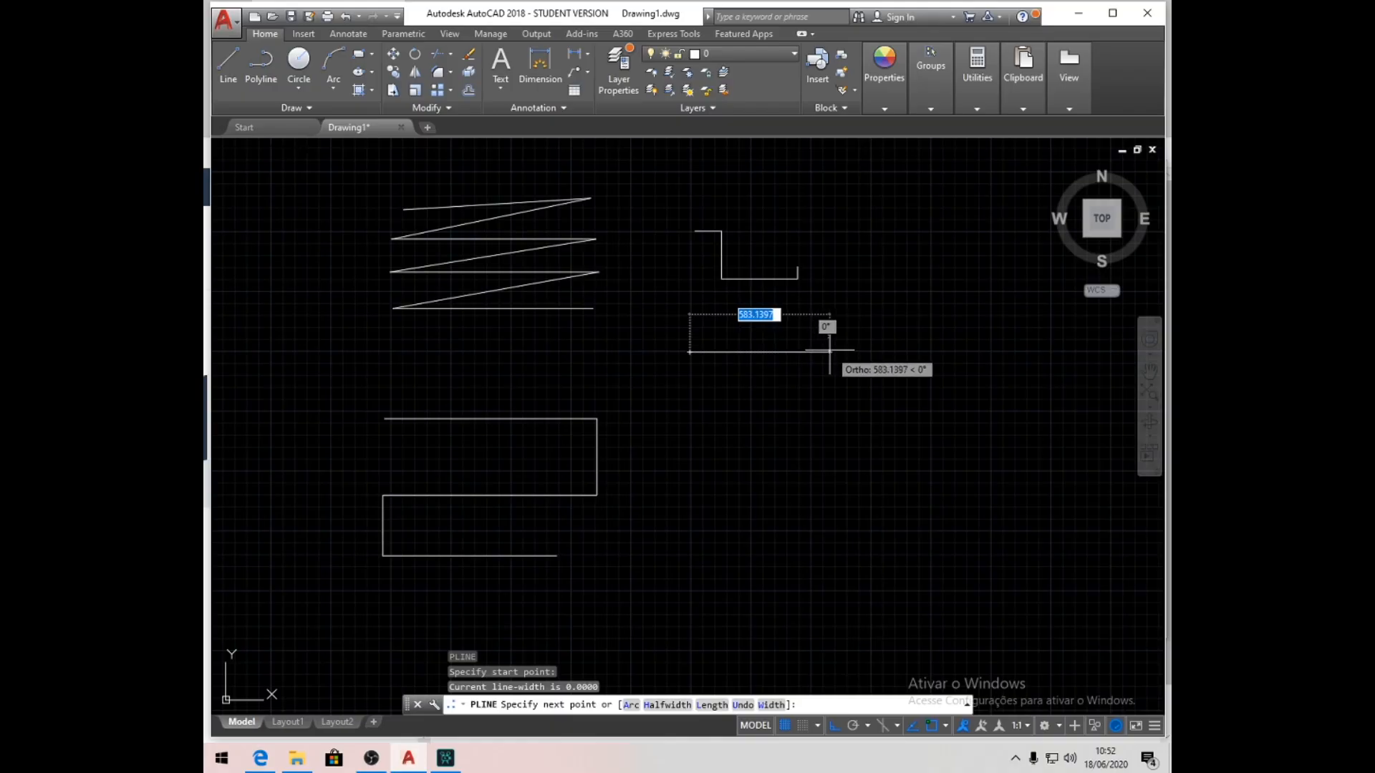
pyautogui.click(829, 352)
pyautogui.click(829, 408)
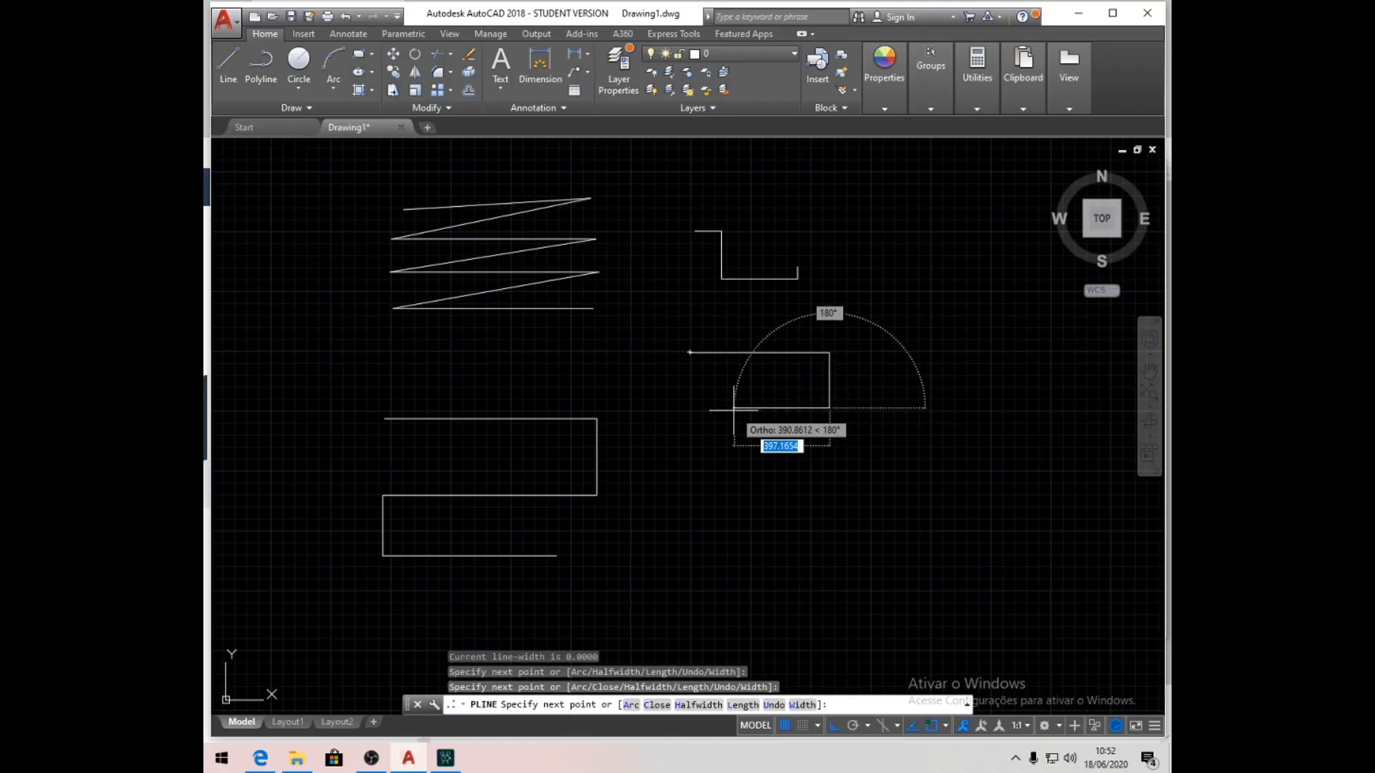
pyautogui.click(711, 409)
pyautogui.click(712, 475)
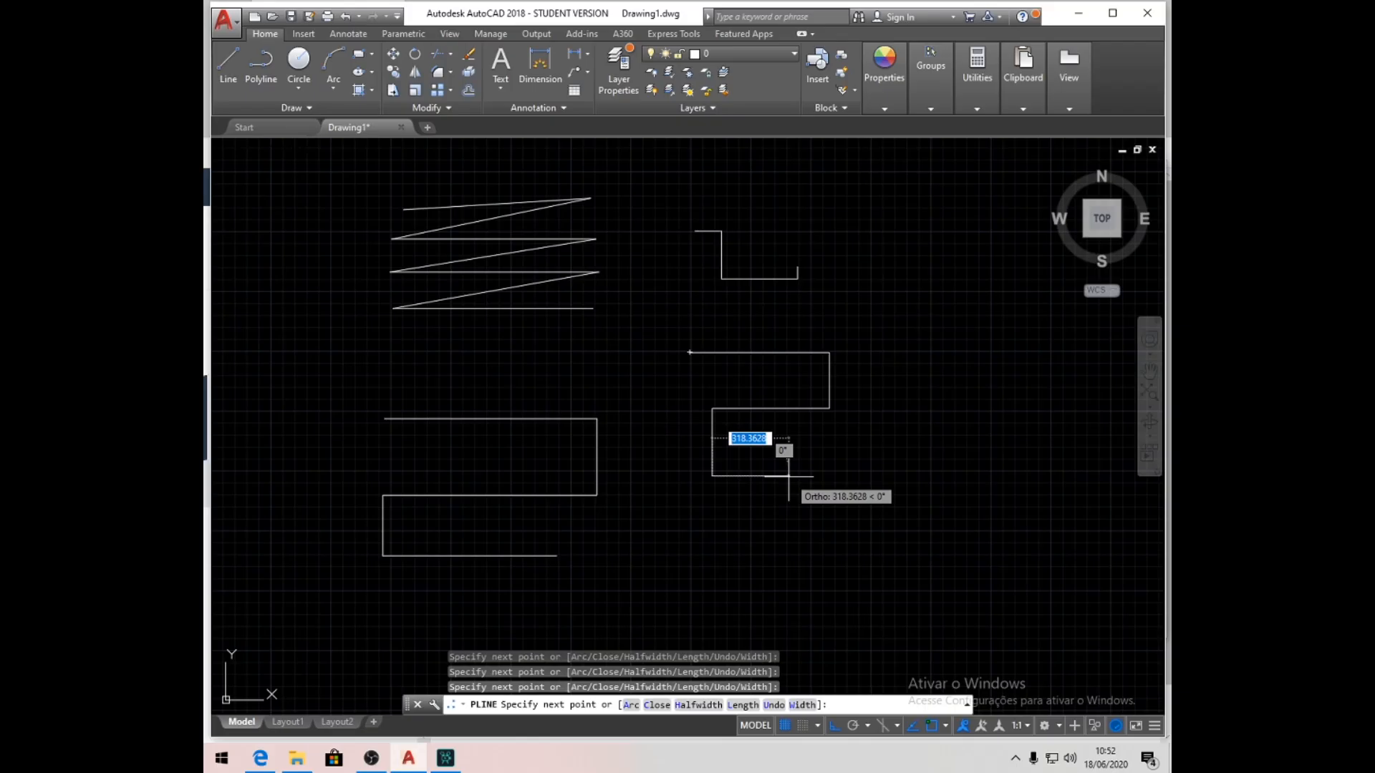
pyautogui.click(789, 444)
pyautogui.click(880, 444)
pyautogui.click(879, 535)
pyautogui.click(749, 536)
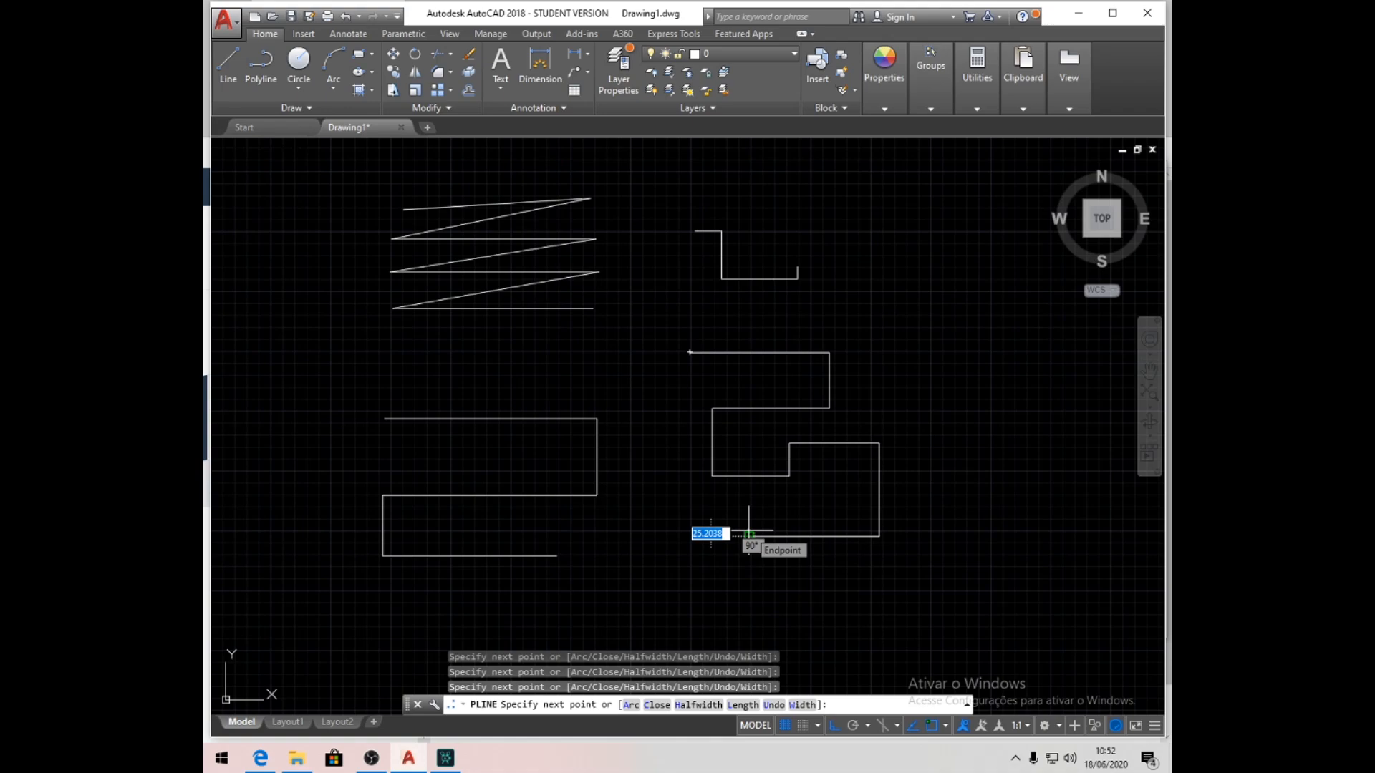
pyautogui.press('Return')
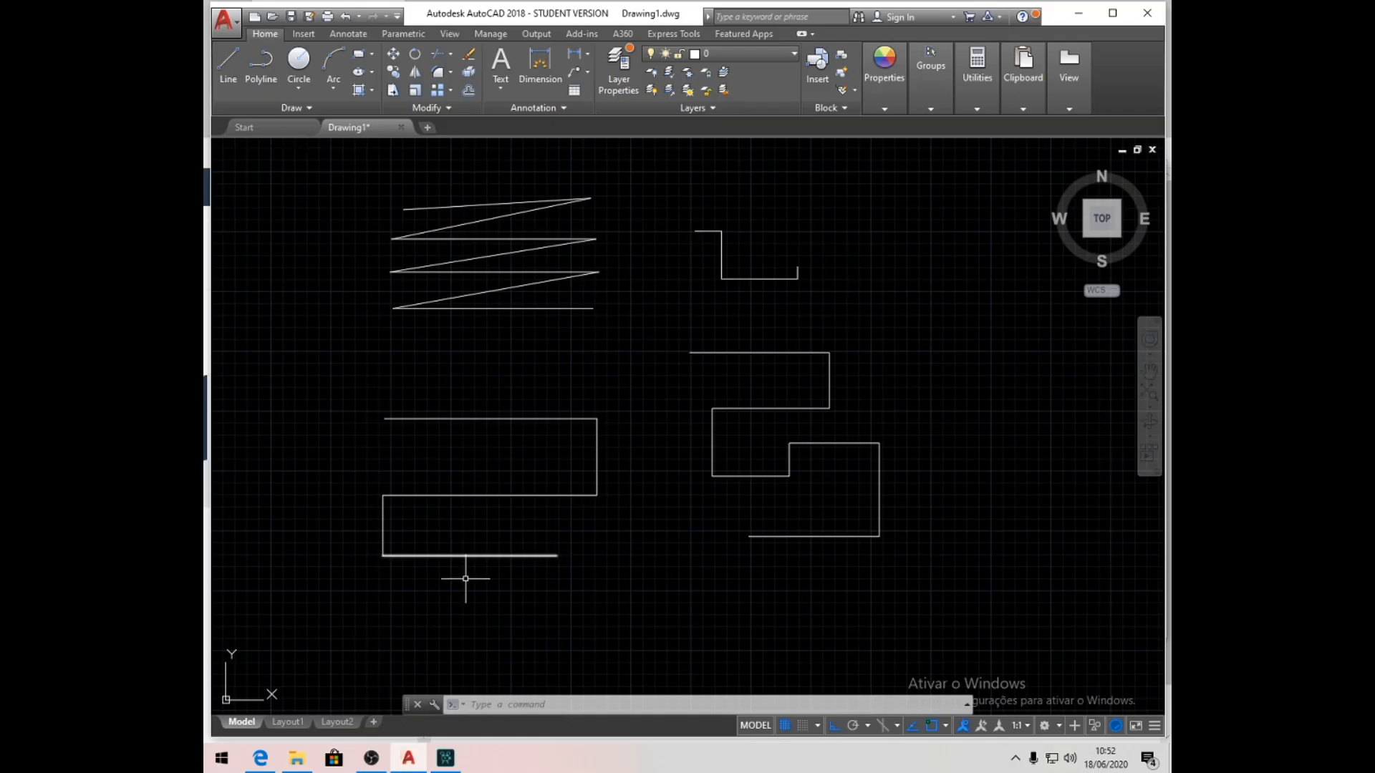
# - Delete the zigzag's top line segment and the whole right-angled polyline below the small stepped line
pyautogui.click(487, 202)
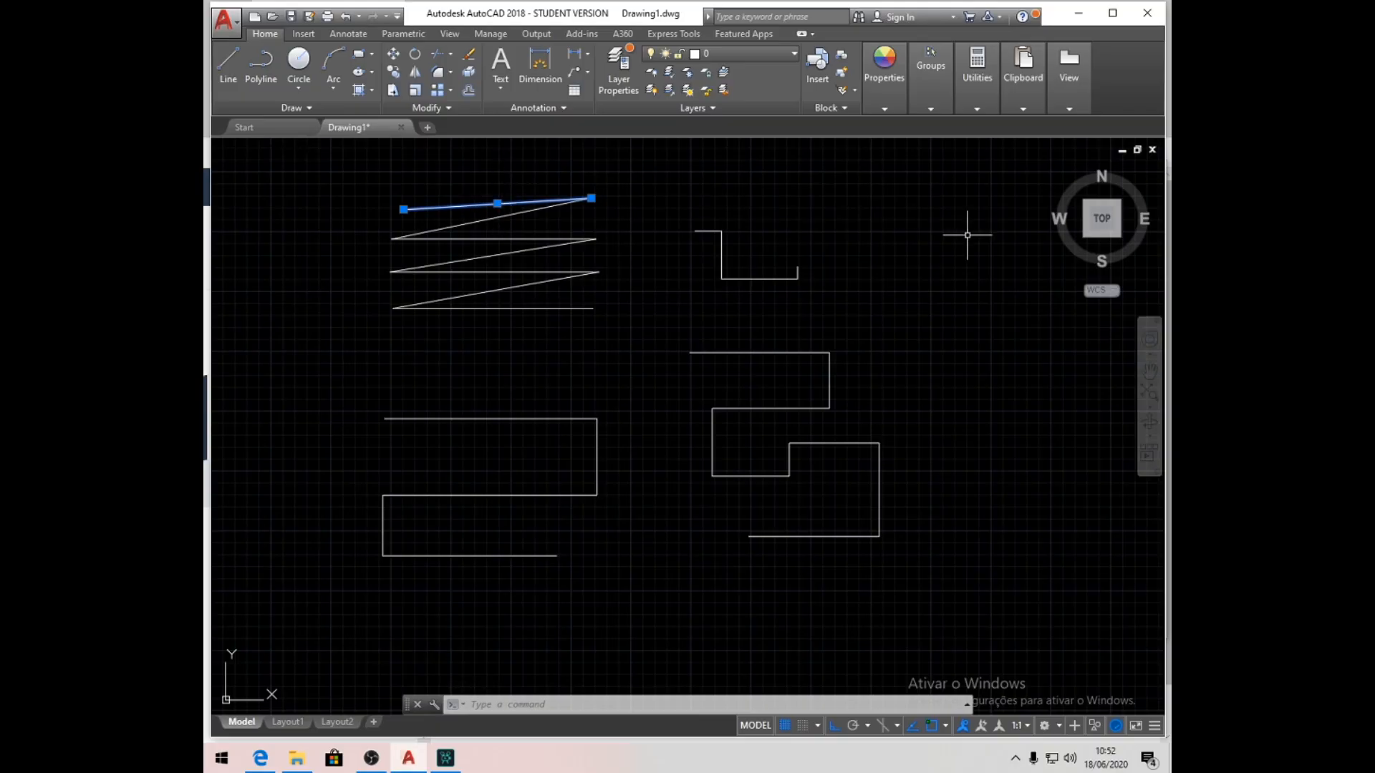
pyautogui.press('Delete')
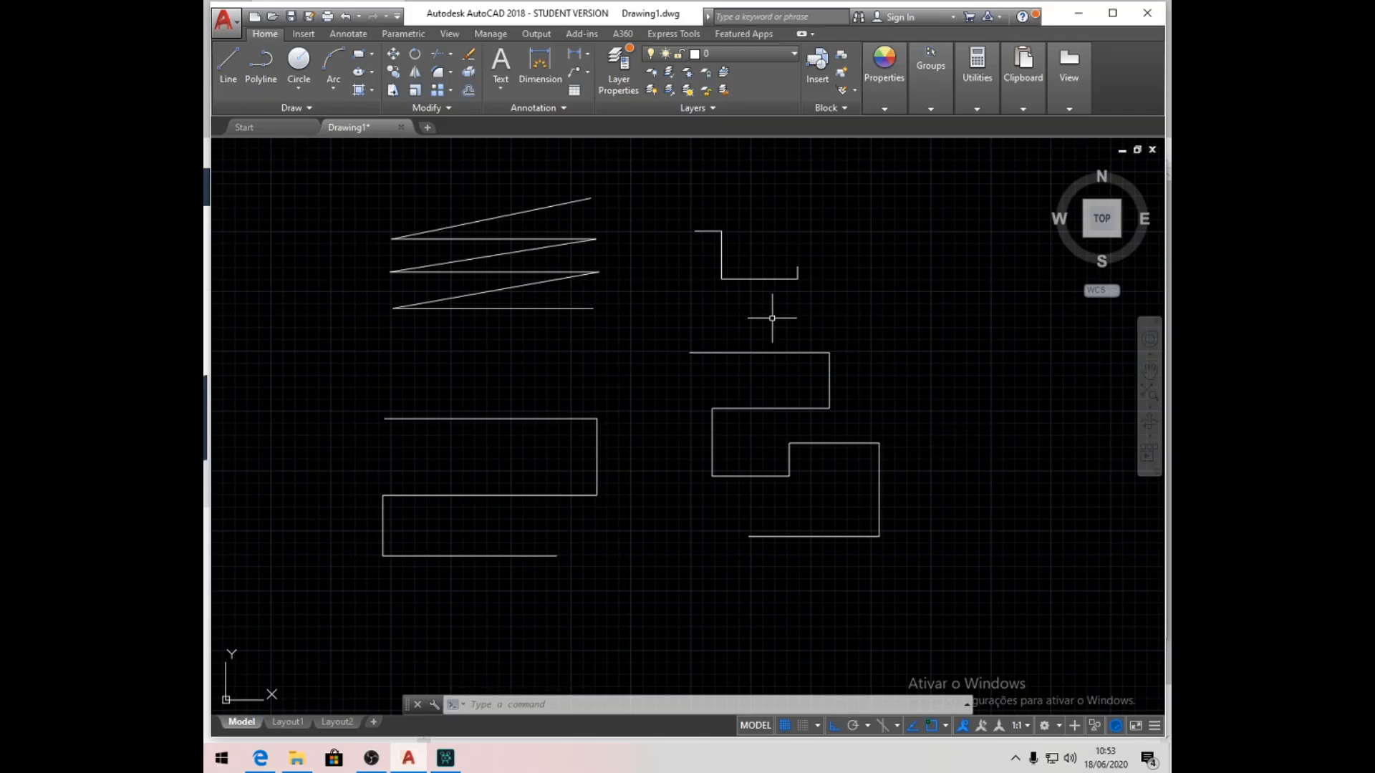
pyautogui.click(766, 350)
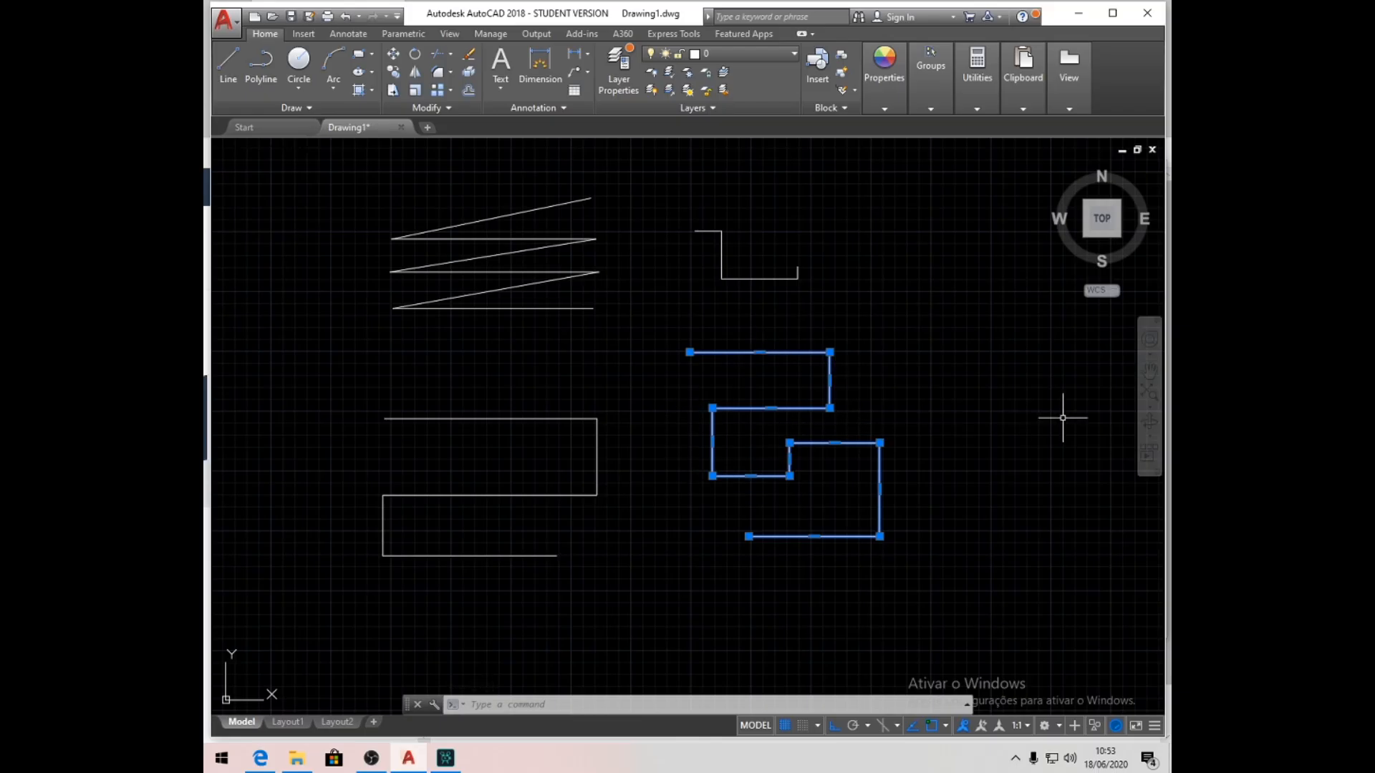
pyautogui.press('Delete')
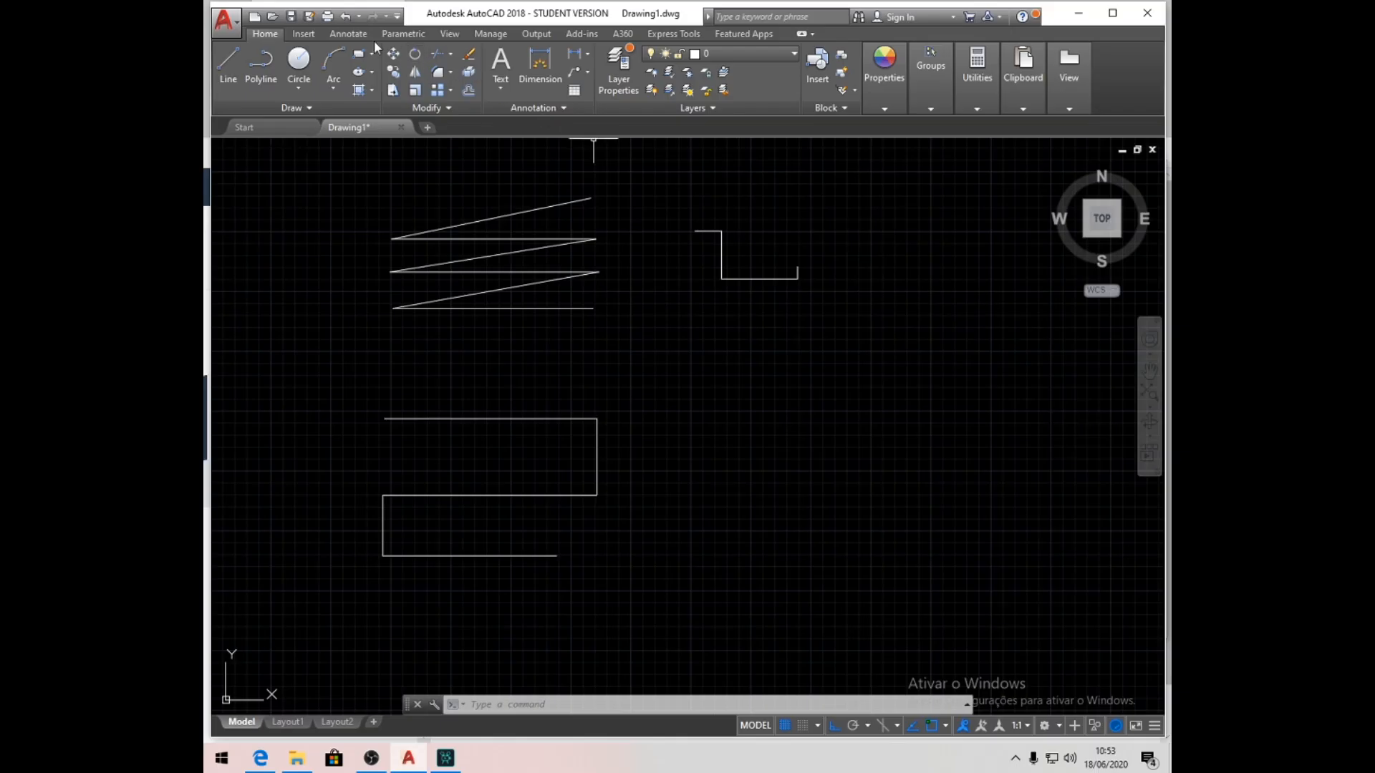
# - Undo the deletions of the polyline and the zigzag's top segment
pyautogui.click(347, 18)
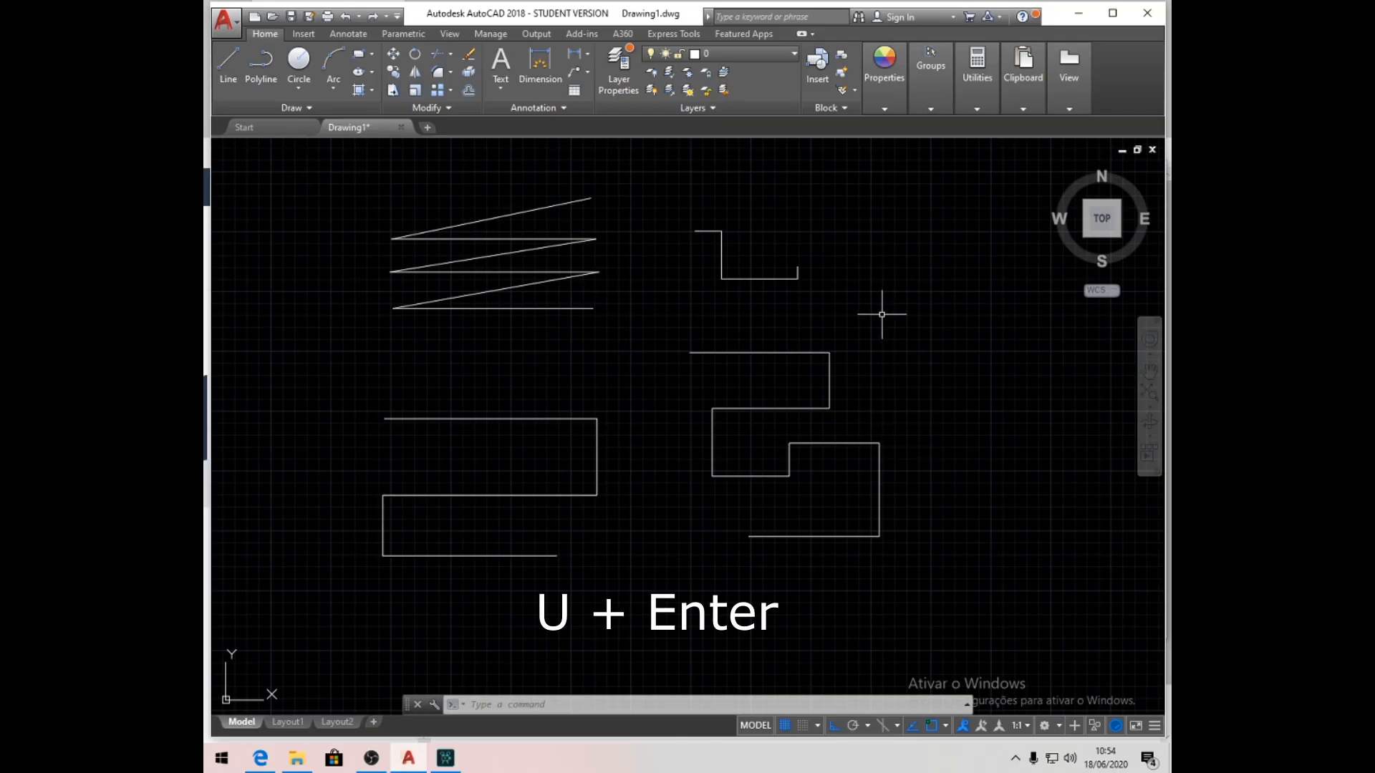
pyautogui.write('u')
pyautogui.press('Return')
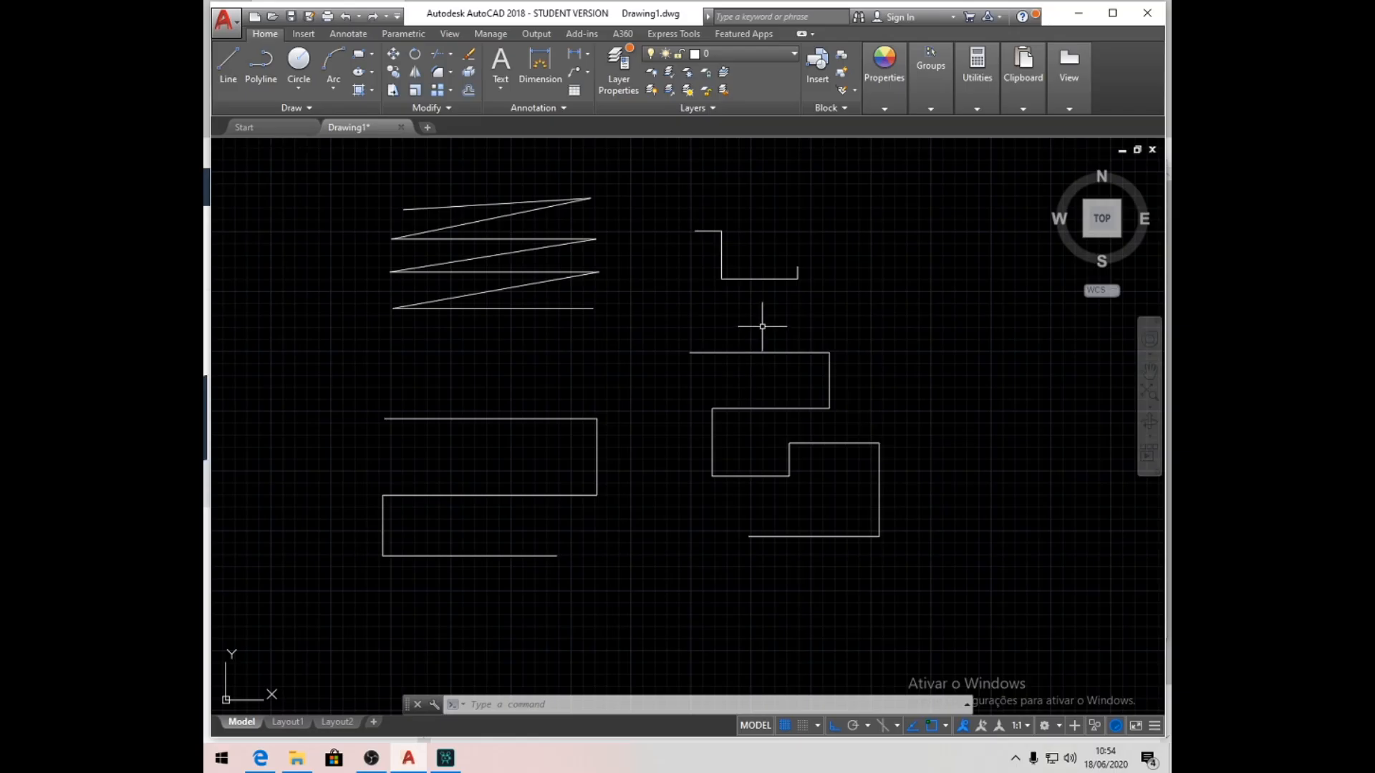
# - Draw a circle with a 50-unit radius by center and radius in the empty area beside the small stepped line
pyautogui.moveTo(761, 322); pyautogui.dragTo(483, 322, button='middle')
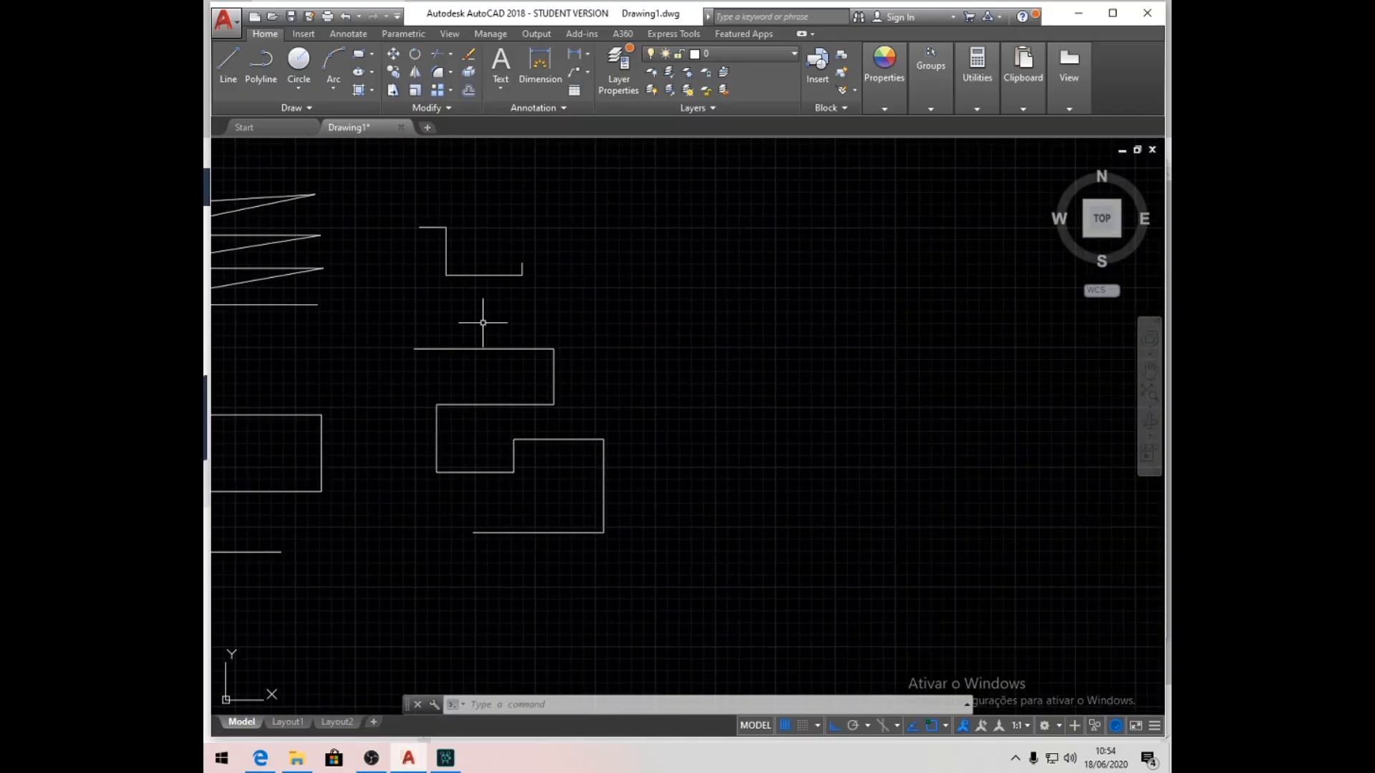
pyautogui.click(301, 89)
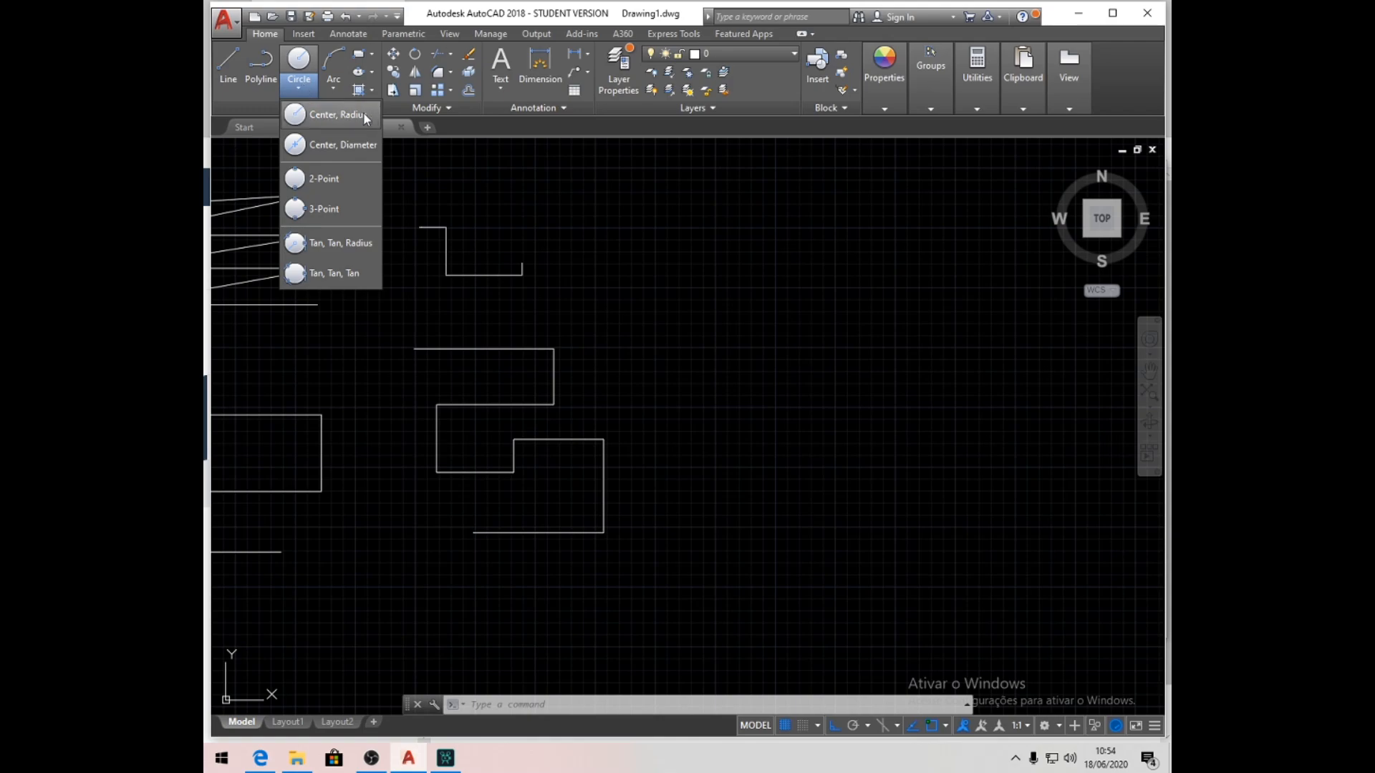
pyautogui.click(326, 117)
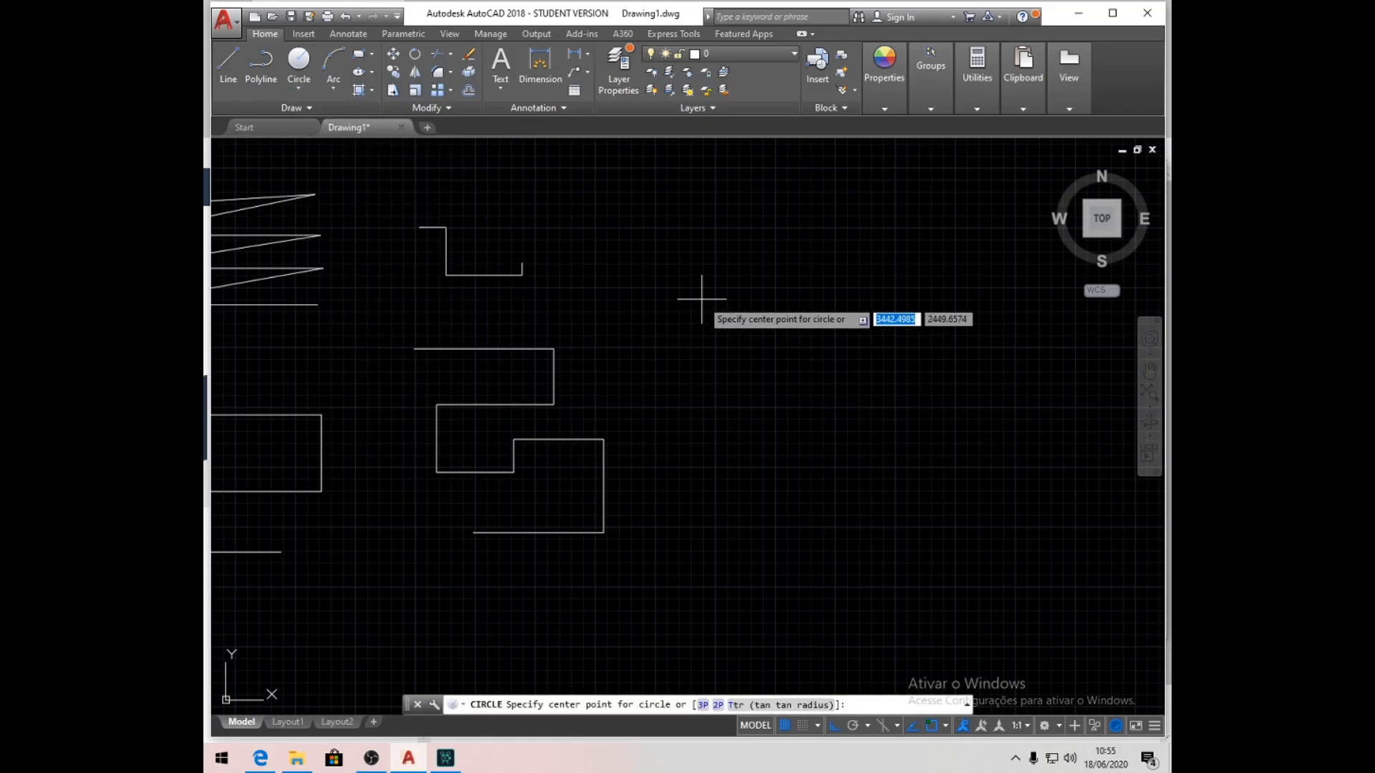
pyautogui.click(746, 280)
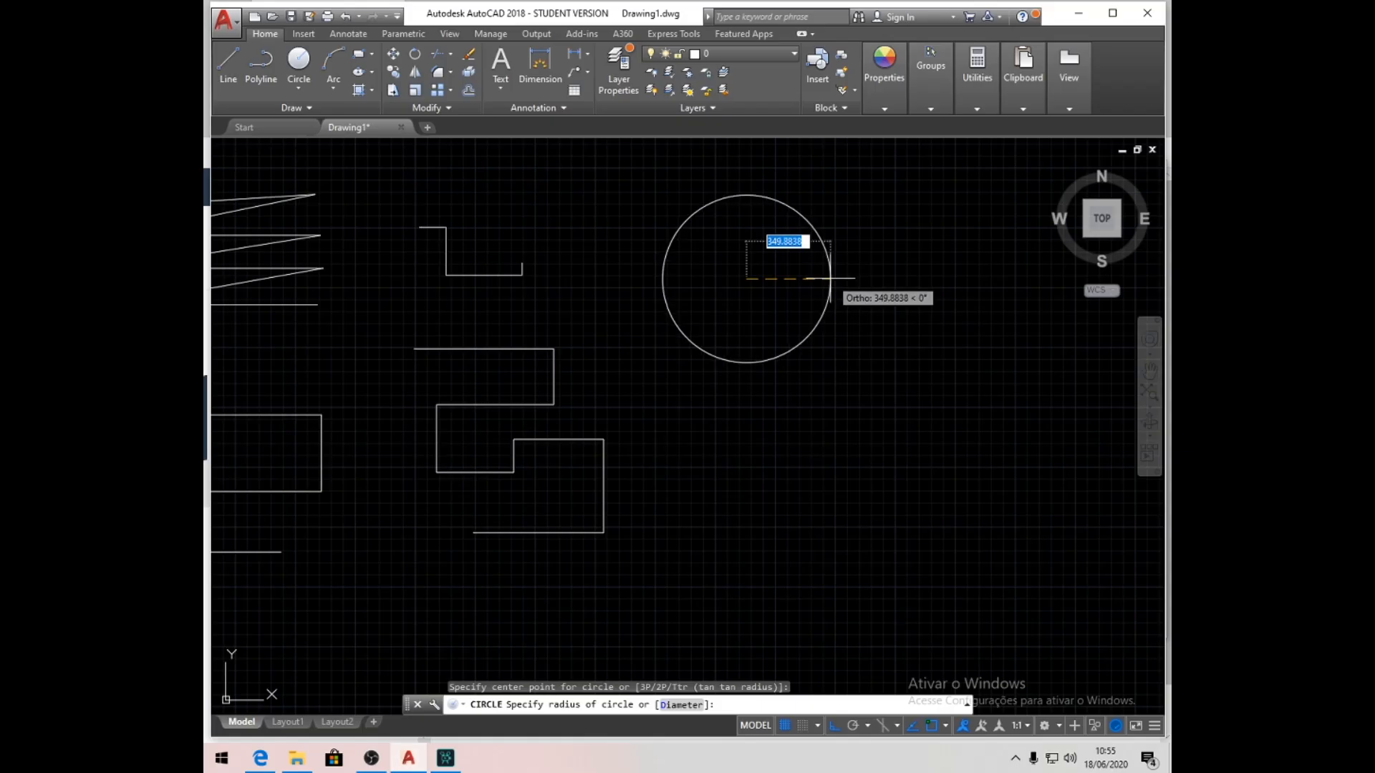
pyautogui.write('50')
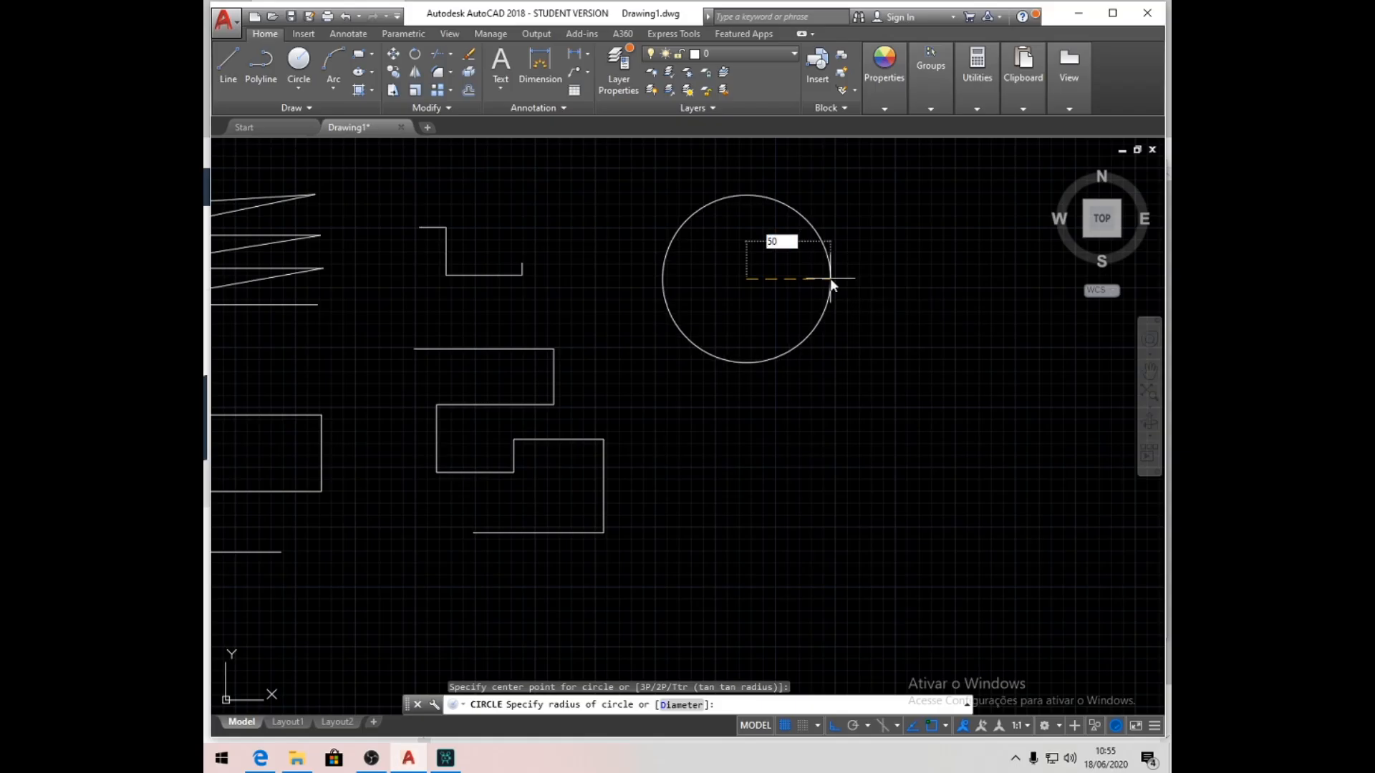
pyautogui.press('Return')
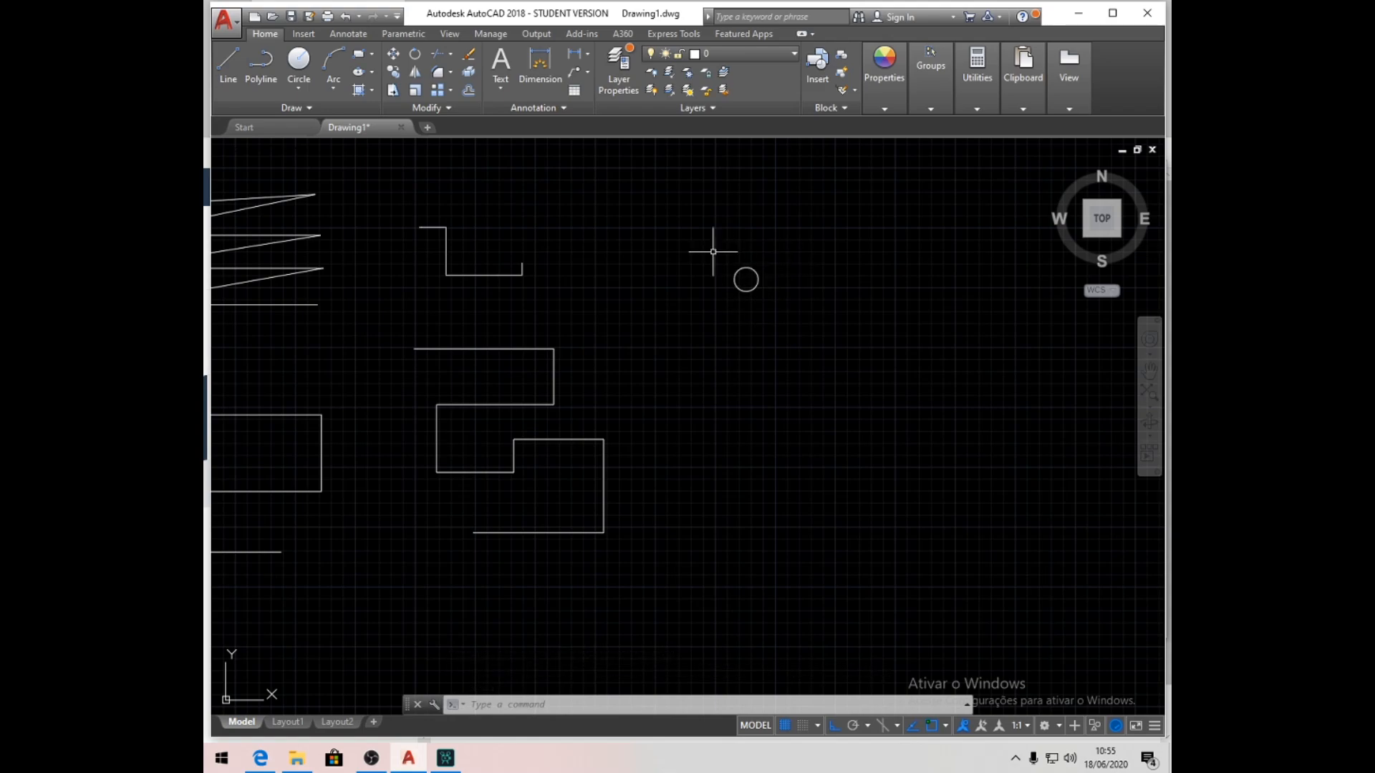
# - Draw a second circle with a 200-unit diameter by center and diameter, directly below the first circle
pyautogui.click(299, 89)
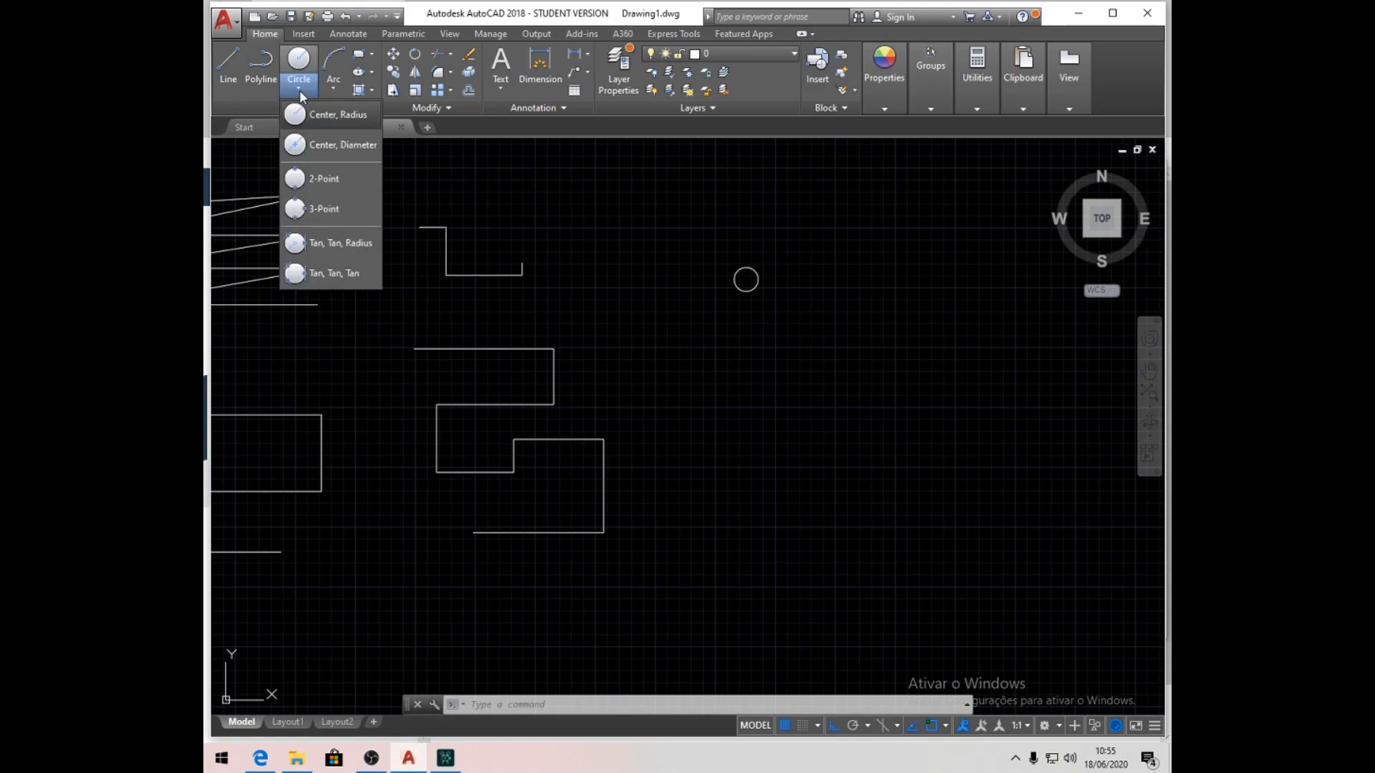
pyautogui.click(339, 144)
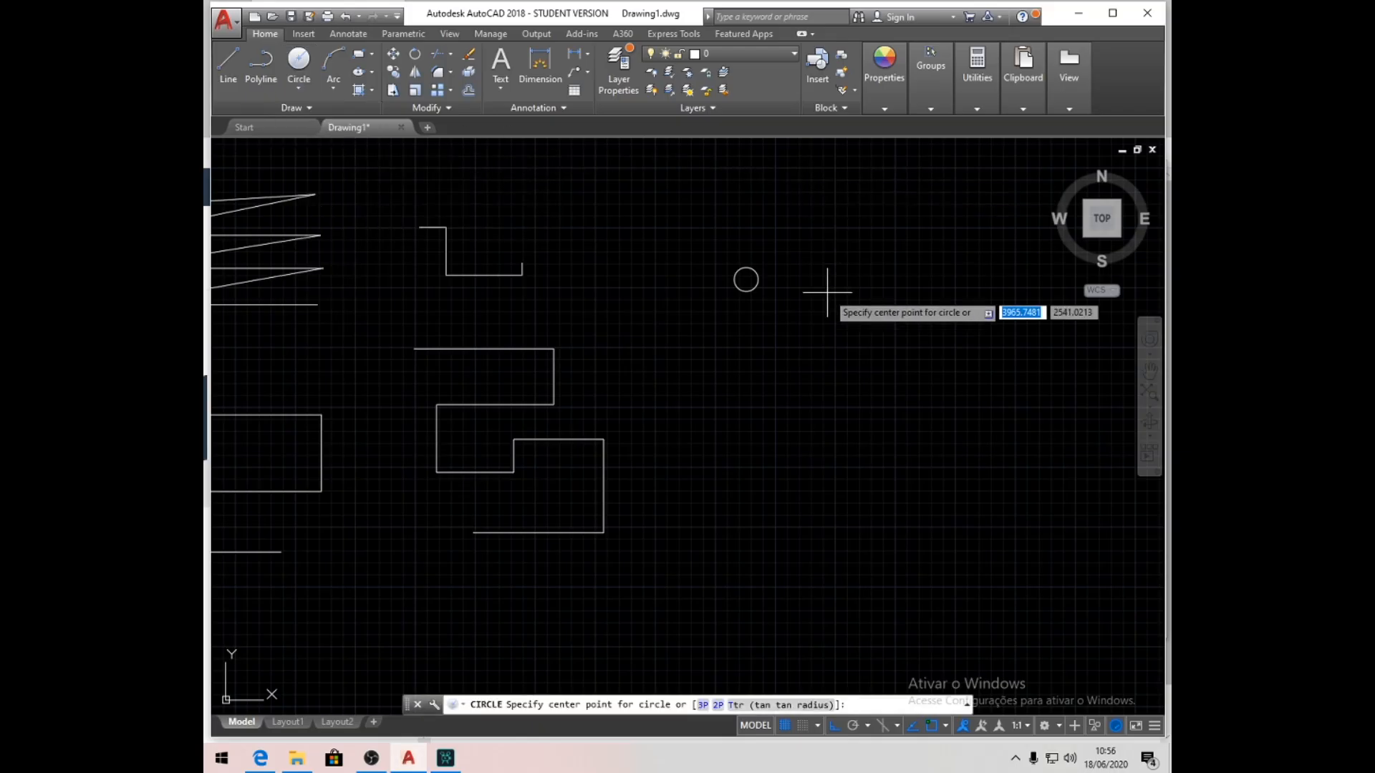
pyautogui.click(748, 392)
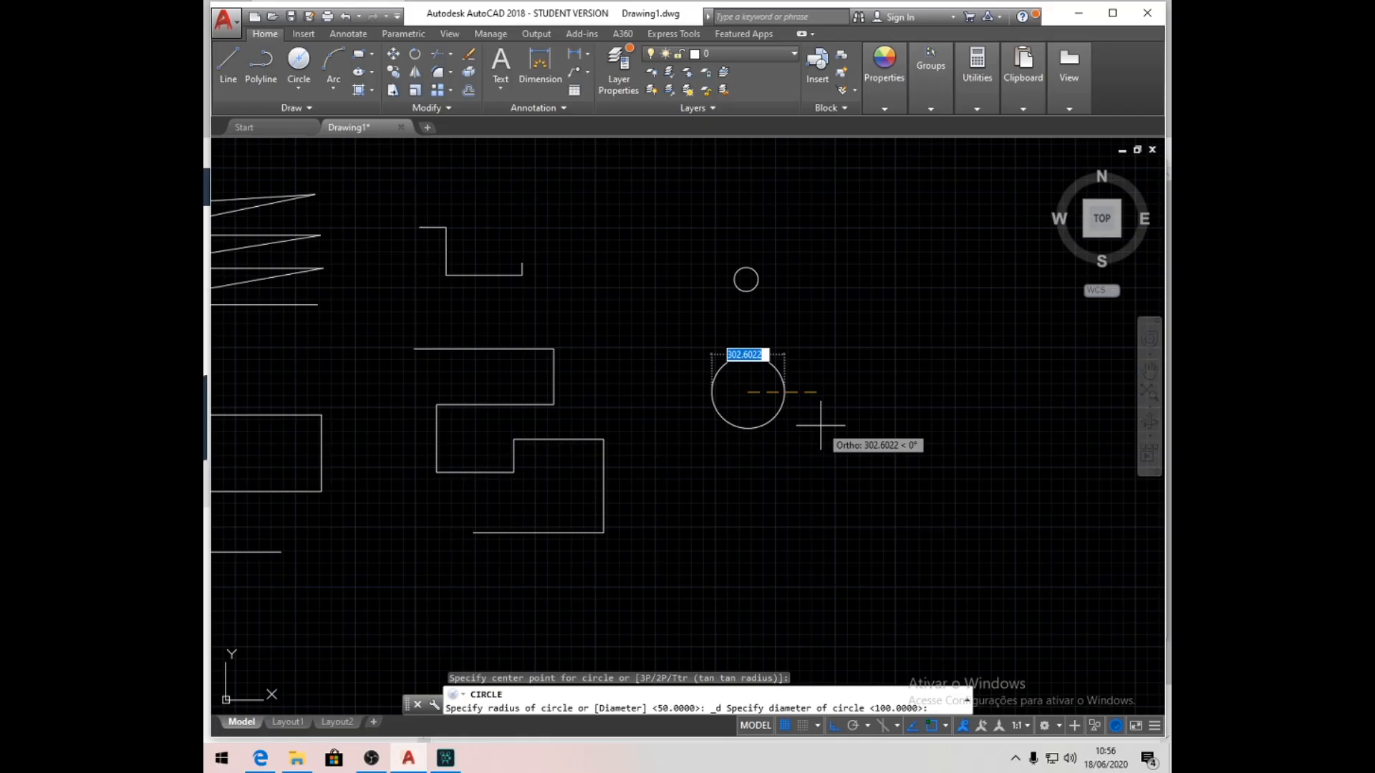
pyautogui.write('200')
pyautogui.press('Return')
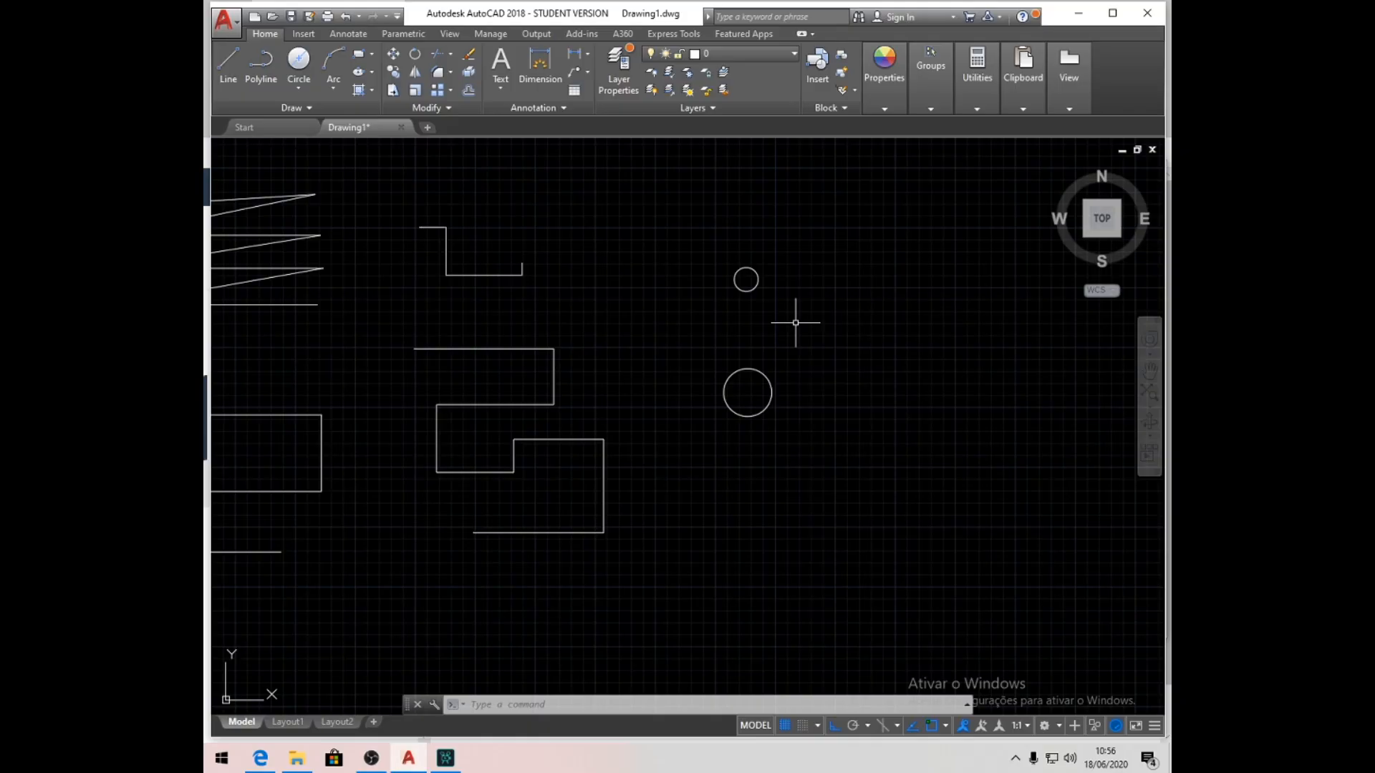
# - Measure the upper circle's radius from its center to its edge, and exit the measuring command
pyautogui.click(979, 75)
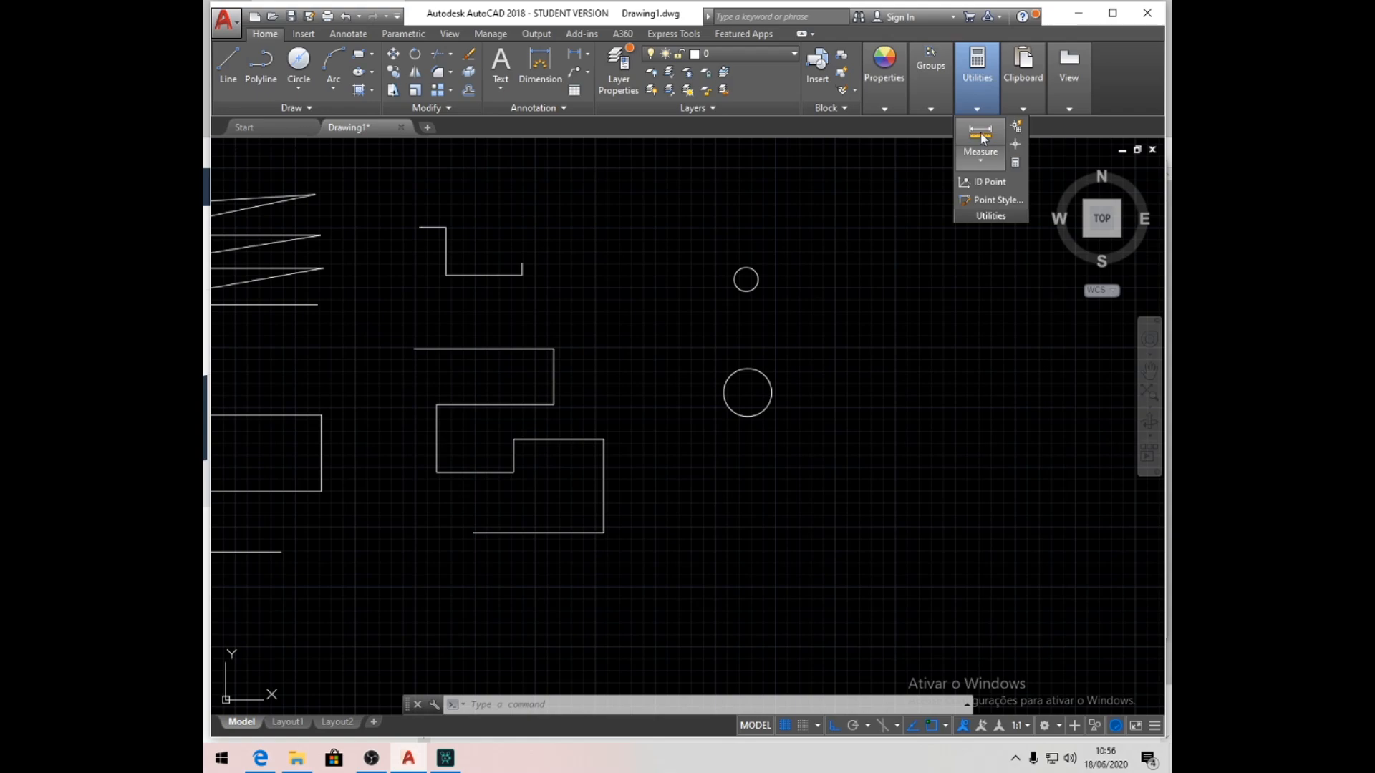
pyautogui.click(982, 137)
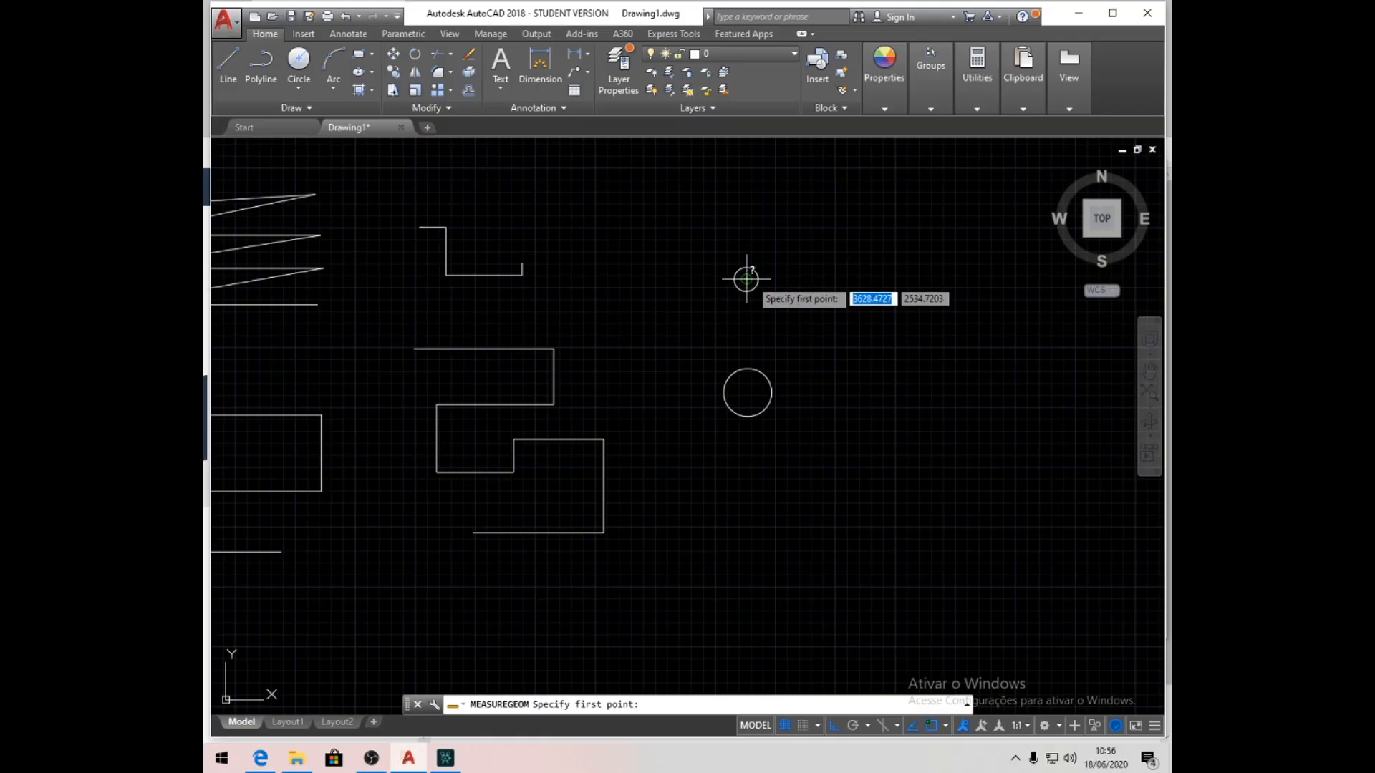
pyautogui.click(746, 279)
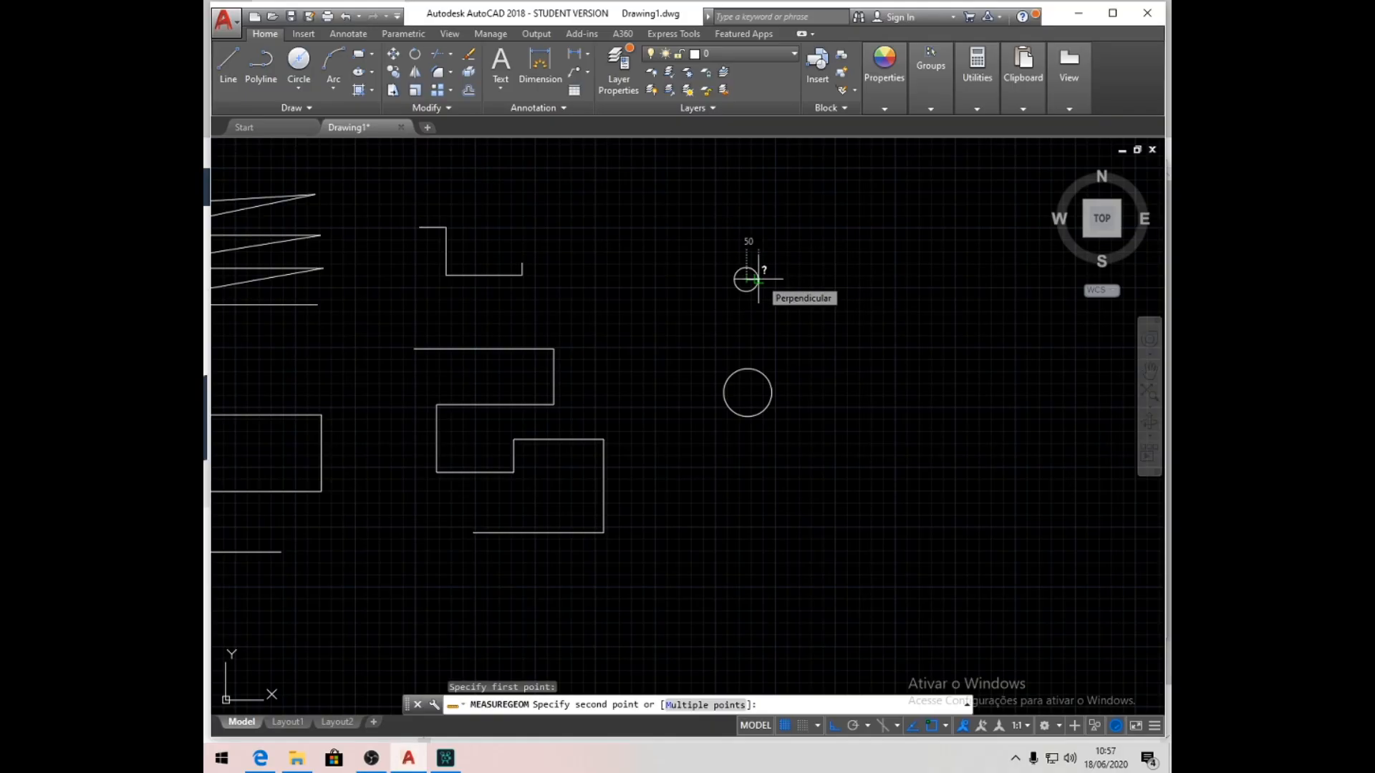
pyautogui.press('Escape')
pyautogui.press('Escape')
pyautogui.press('Escape')
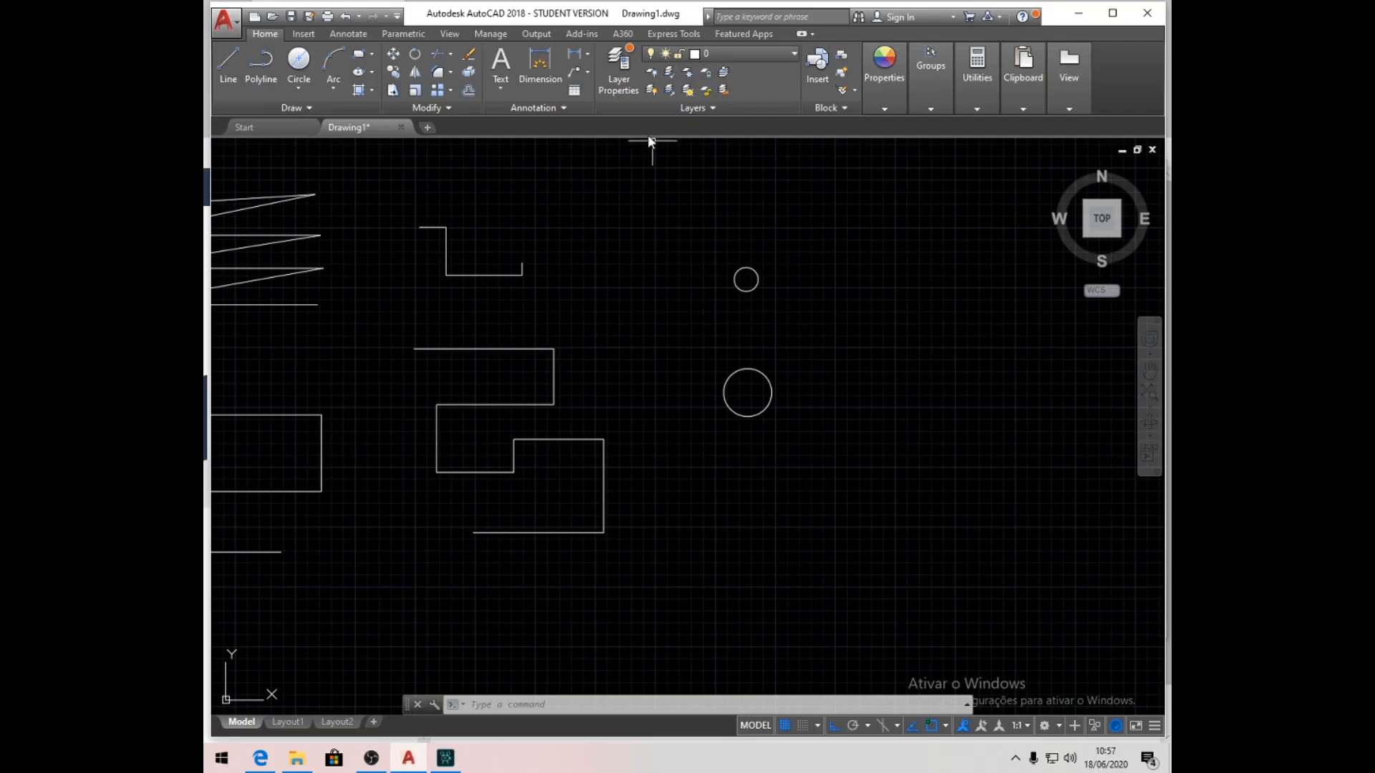
# - Add a radius dimension to the upper circle, placing its text outside the circle toward the upper right
pyautogui.click(587, 53)
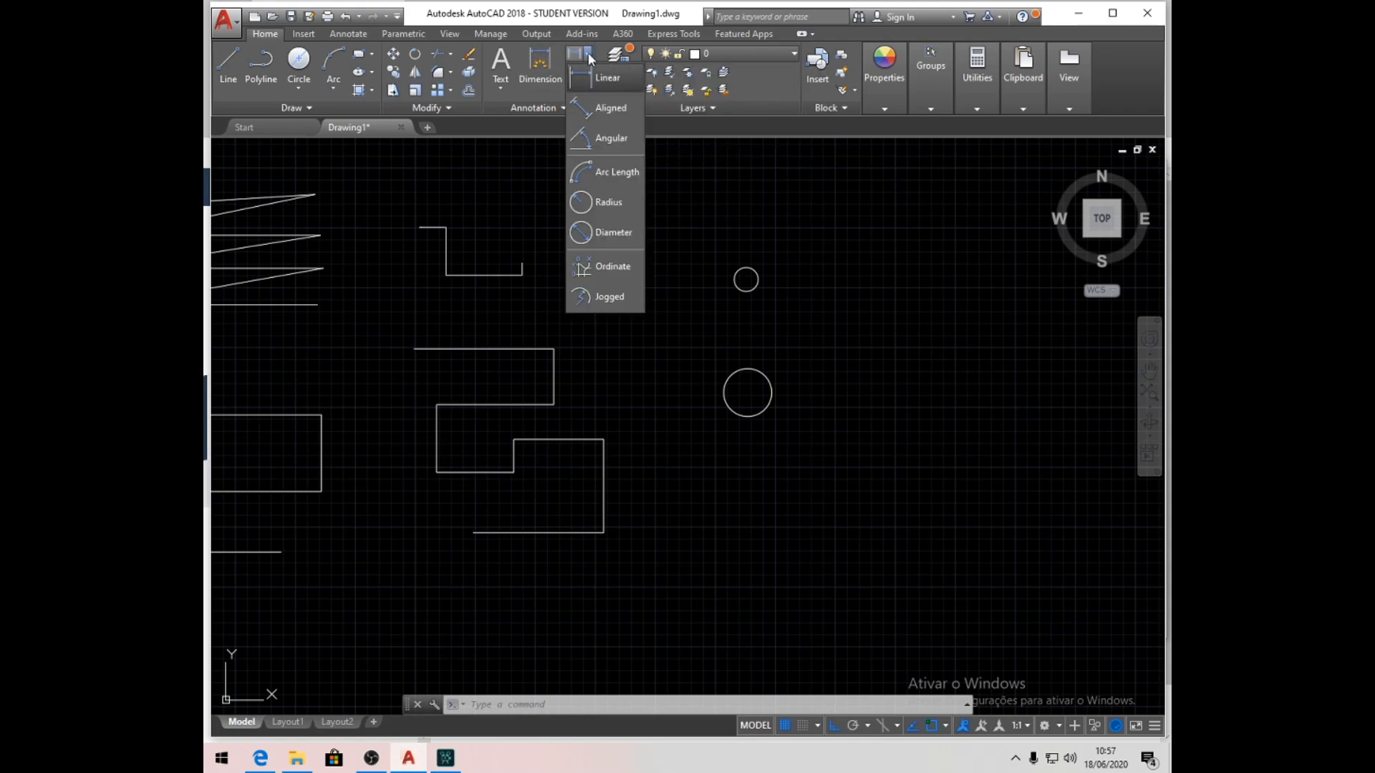
pyautogui.click(607, 204)
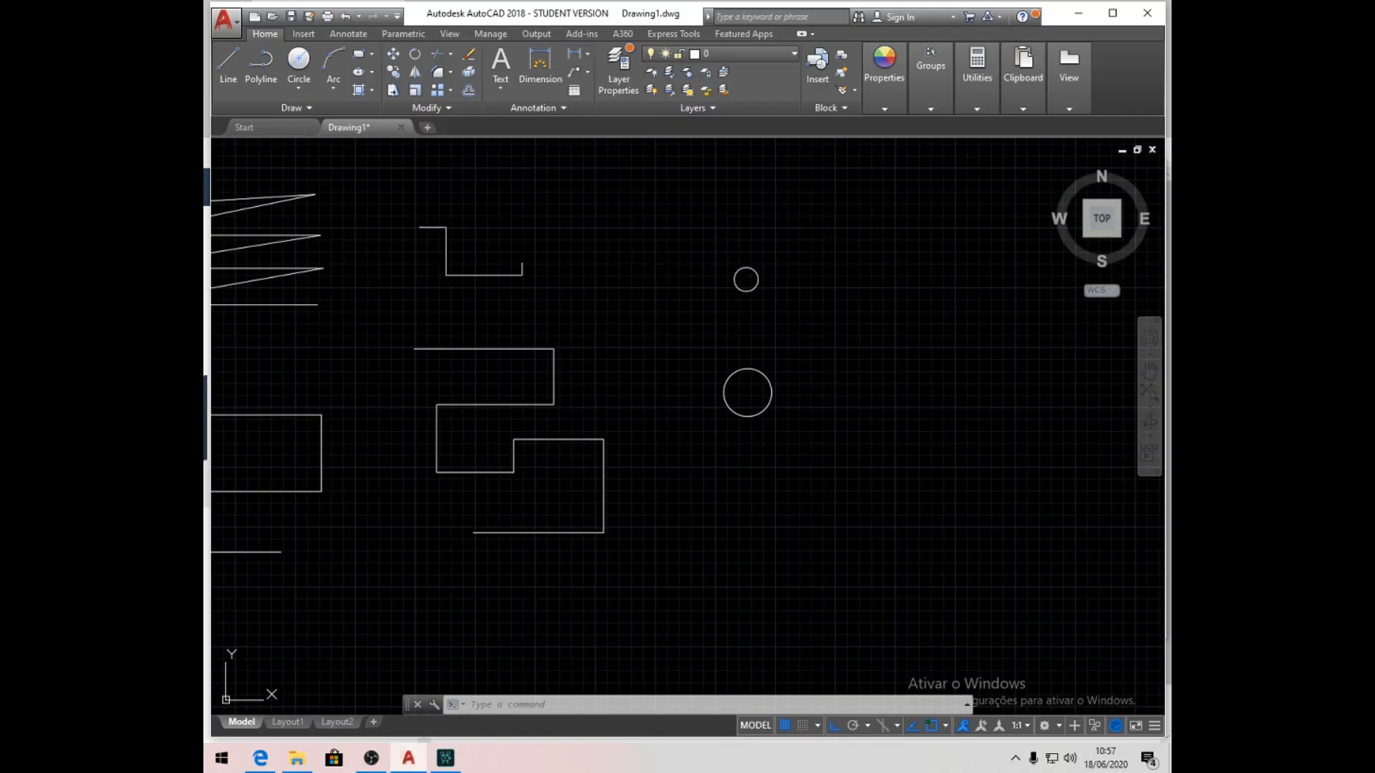
pyautogui.click(758, 282)
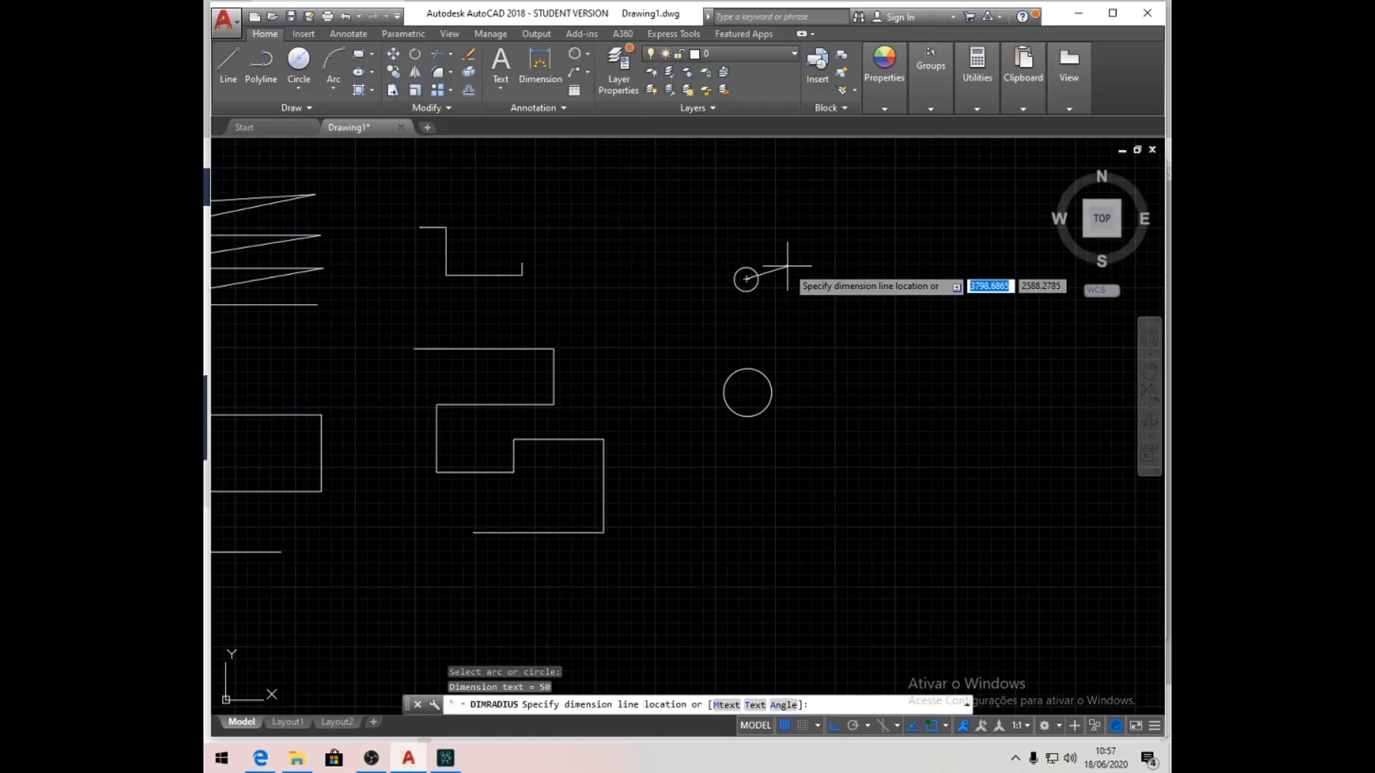
pyautogui.click(769, 265)
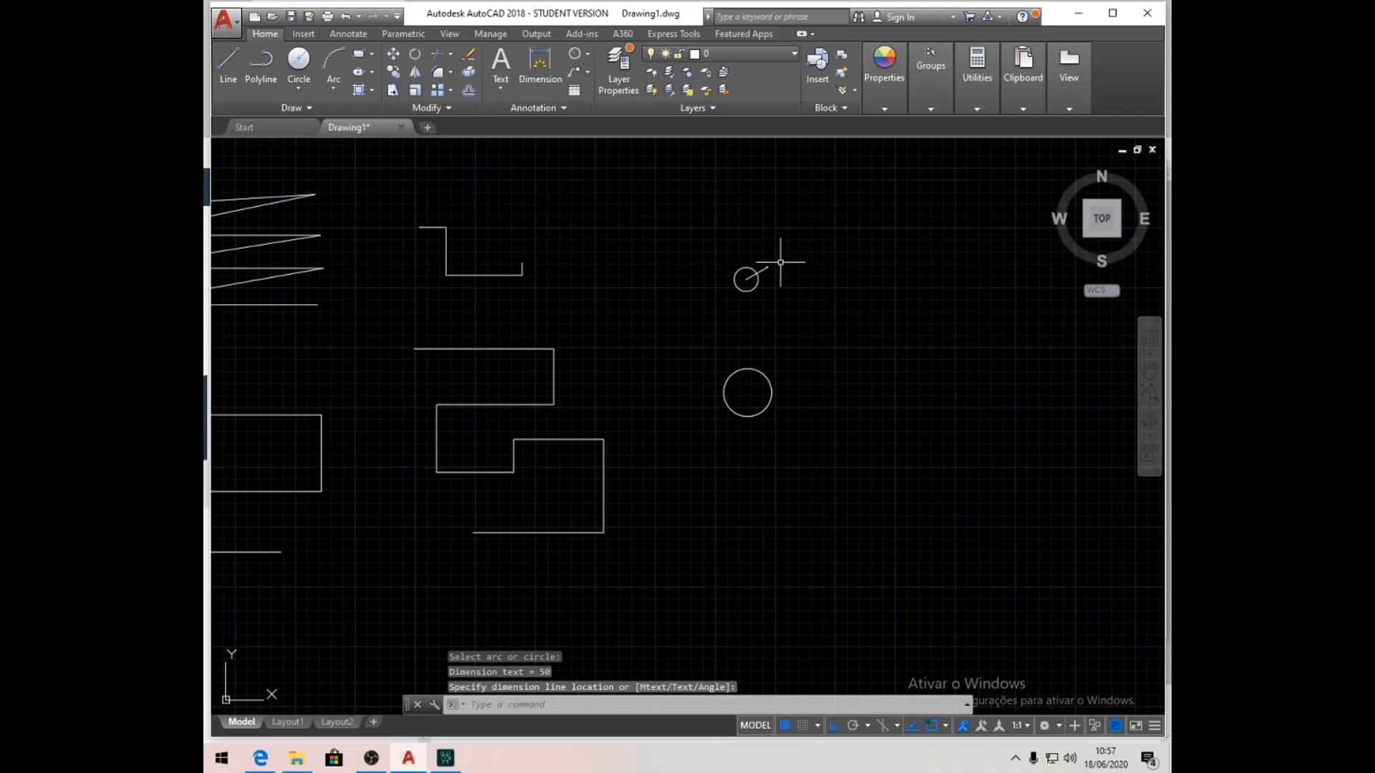
pyautogui.scroll(2, 767, 265)
pyautogui.scroll(8, 766, 265)
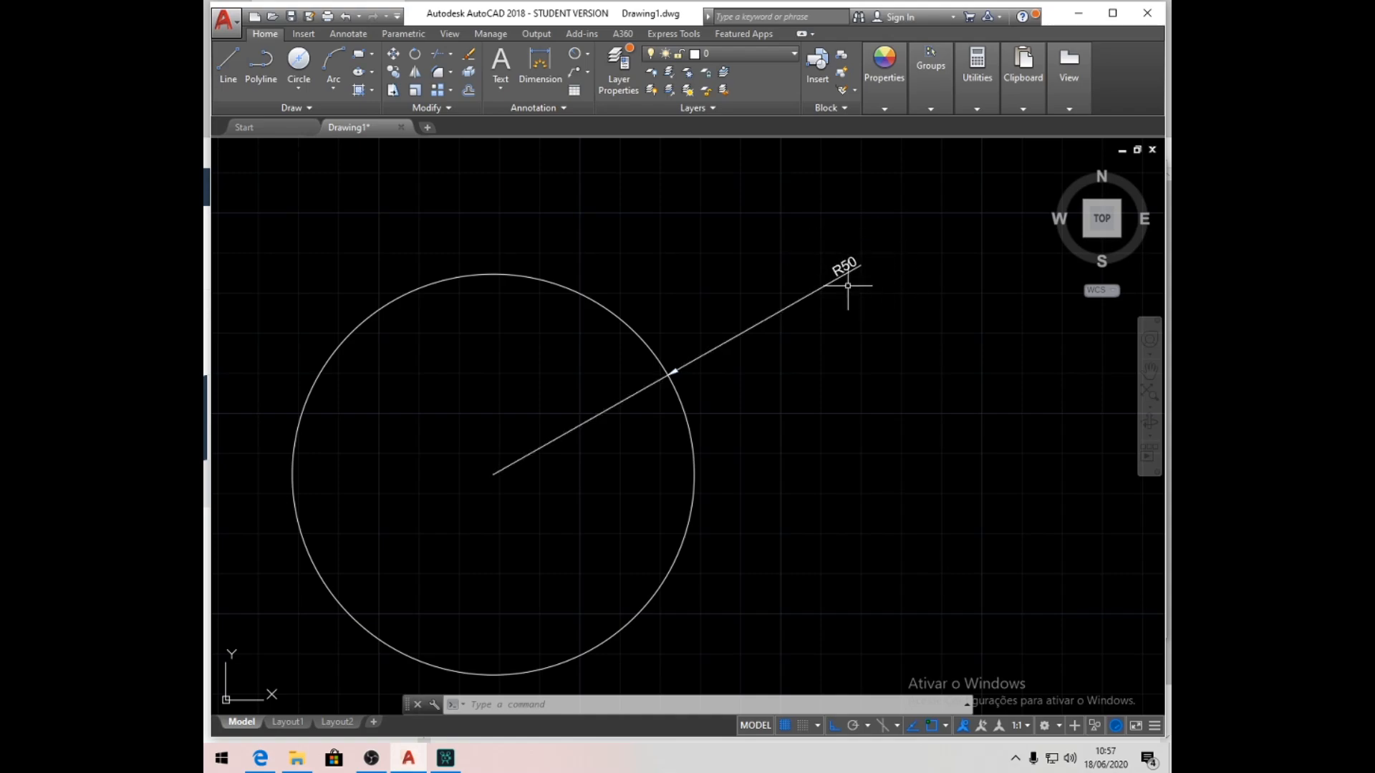
# - Add a diameter dimension to the lower circle, placing its text outside the circle's right edge
pyautogui.scroll(-5, 751, 226)
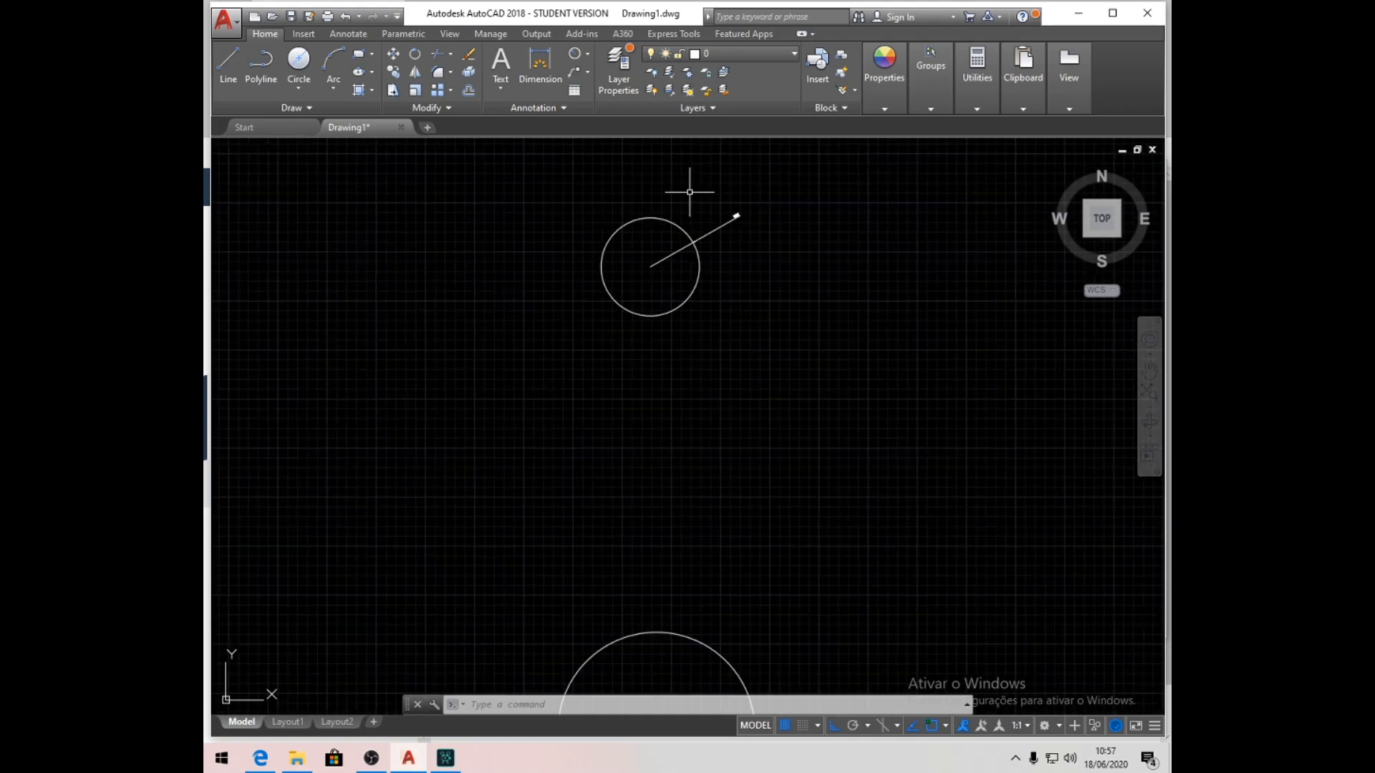
pyautogui.moveTo(723, 417); pyautogui.dragTo(694, 157, button='middle')
pyautogui.scroll(2, 658, 429)
pyautogui.moveTo(663, 455); pyautogui.dragTo(668, 338, button='middle')
pyautogui.click(589, 54)
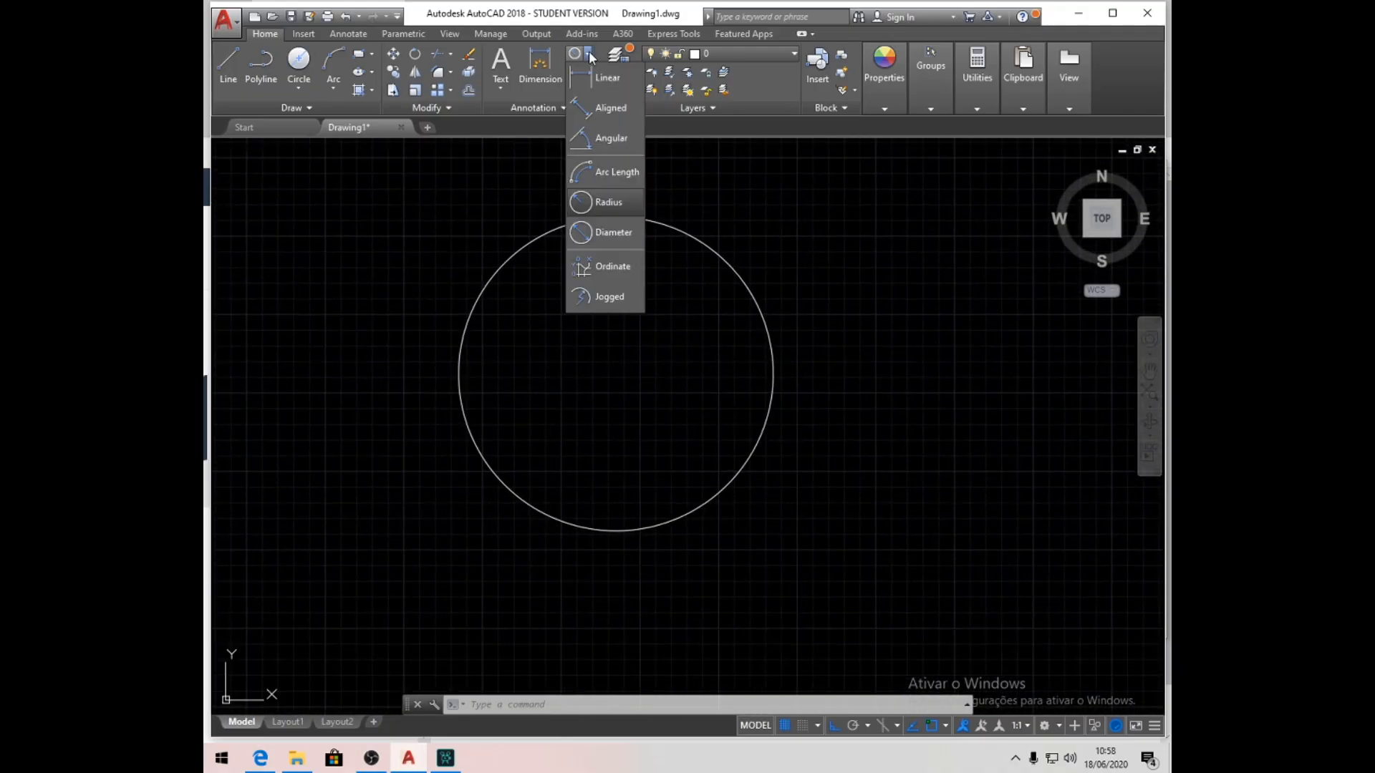
pyautogui.click(622, 234)
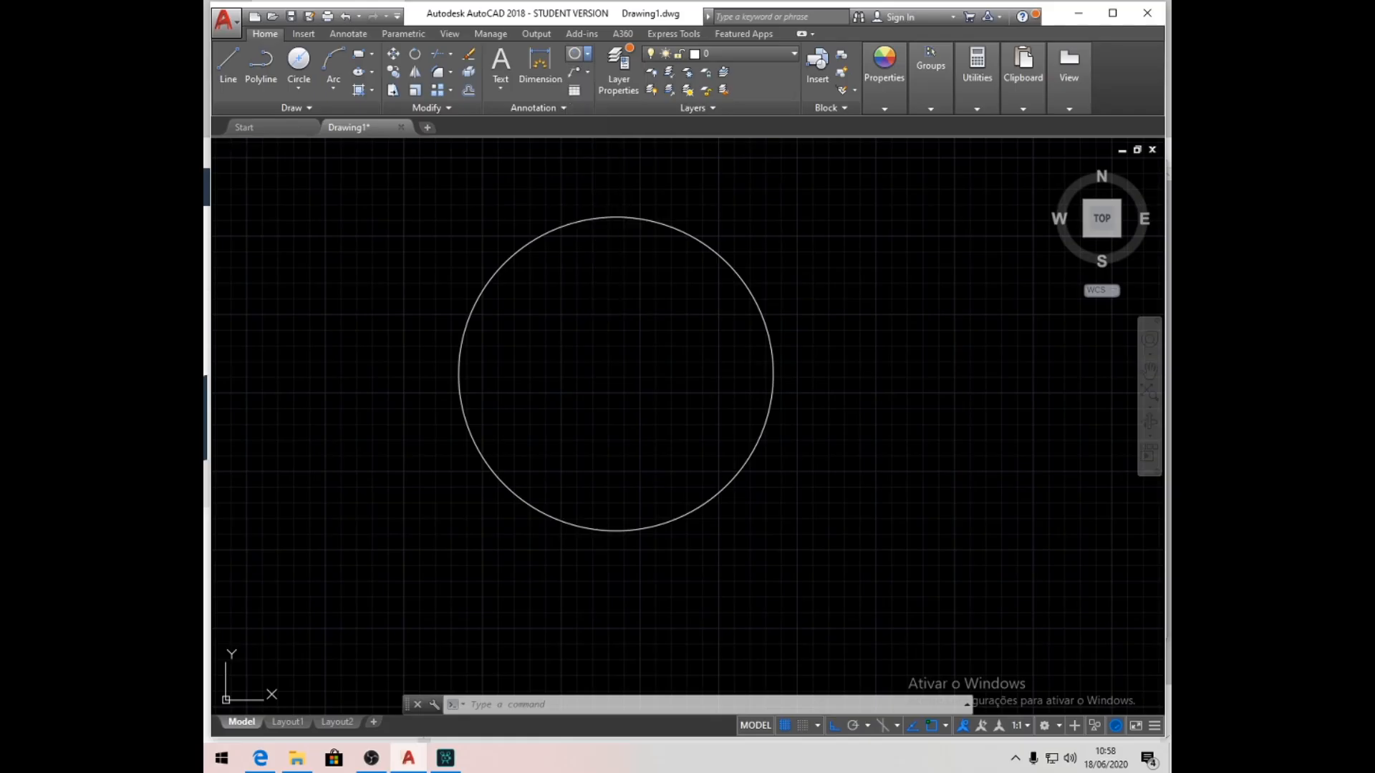
pyautogui.click(774, 383)
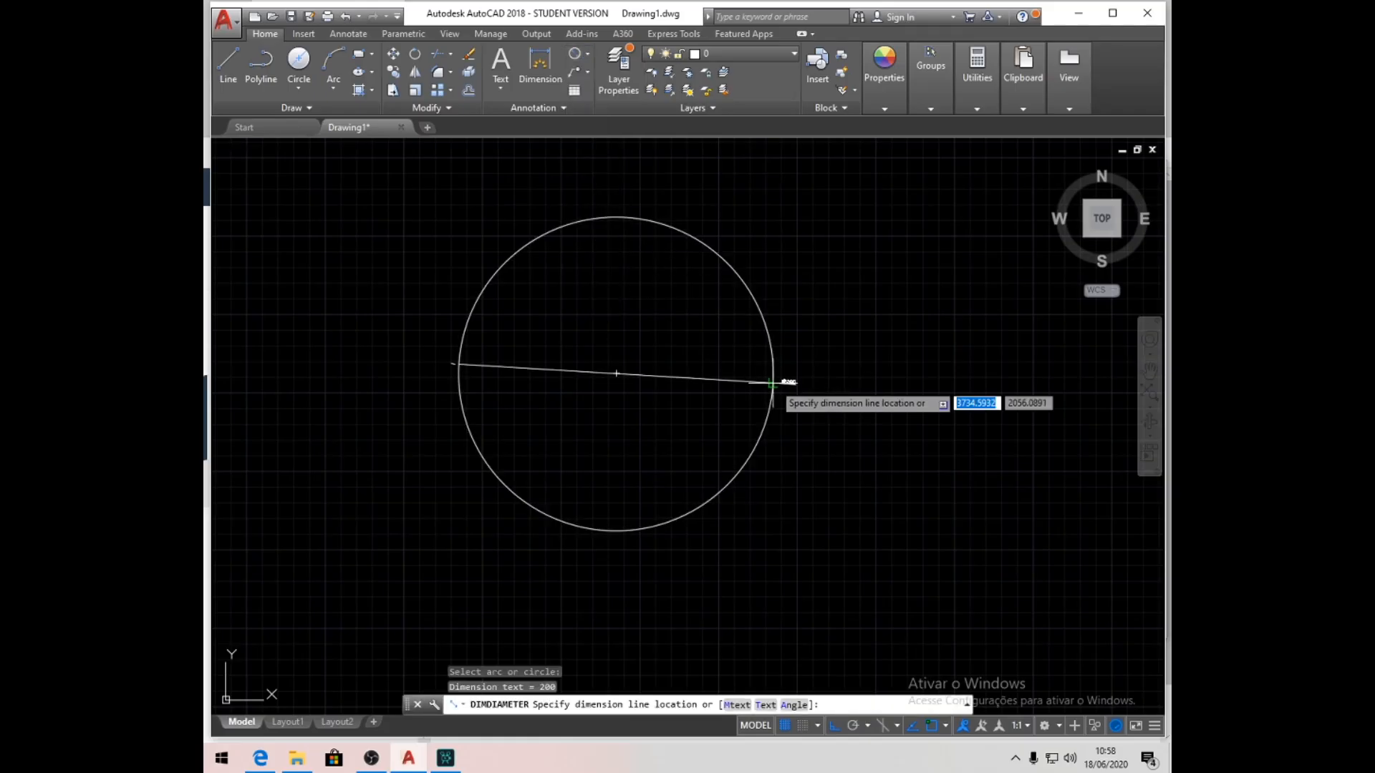
pyautogui.click(866, 342)
# - Examine the diameter dimension on the lower circle and the radius dimension on the upper circle, comparing where their lines start and end
pyautogui.scroll(5, 863, 352)
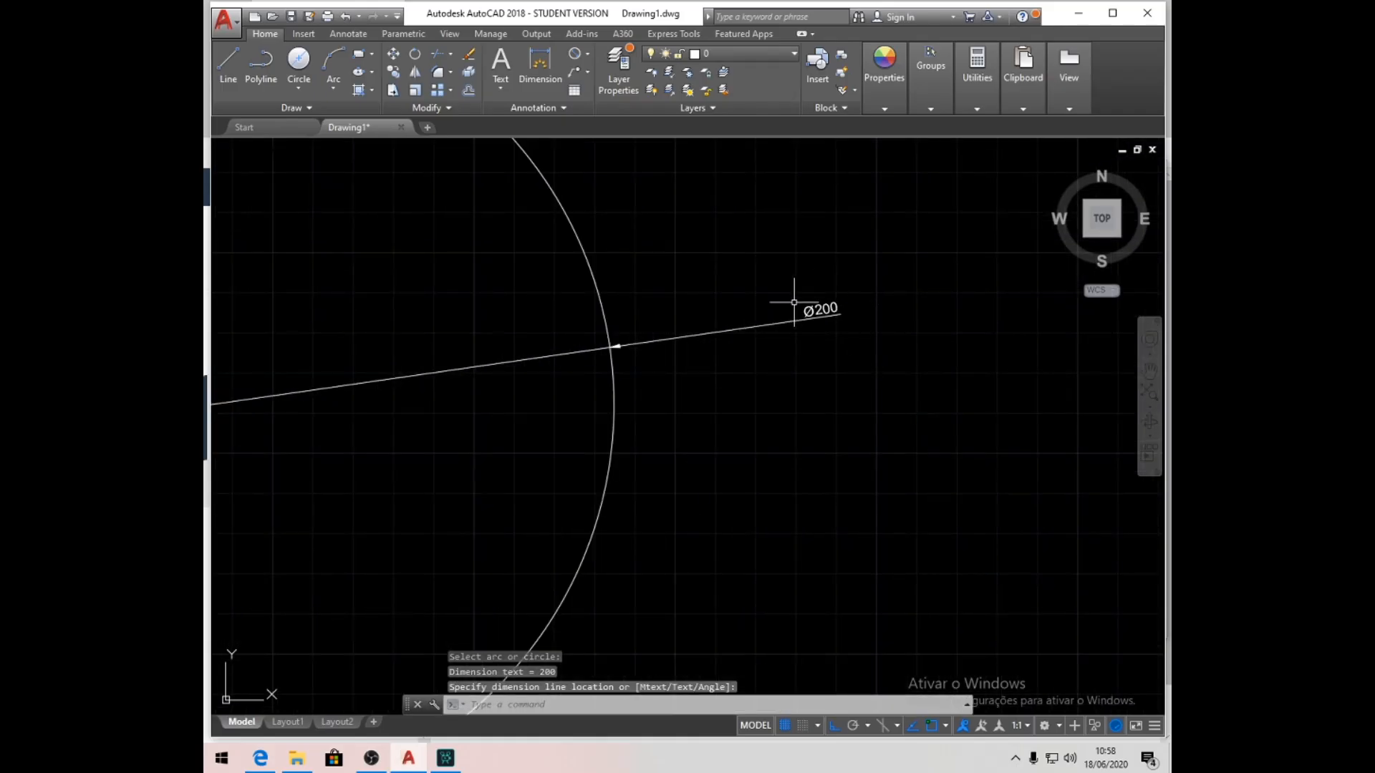
pyautogui.scroll(2, 832, 321)
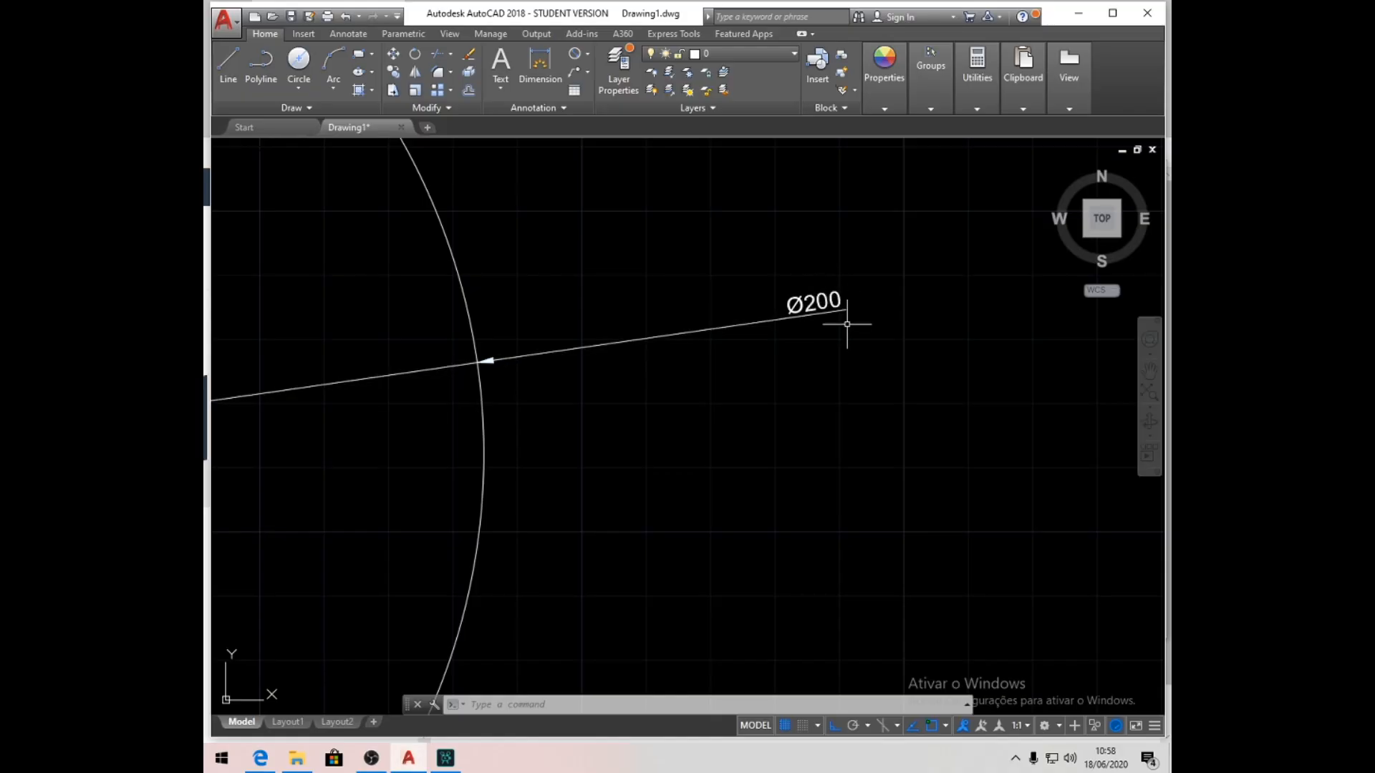
pyautogui.scroll(-3, 847, 323)
pyautogui.moveTo(859, 264); pyautogui.dragTo(788, 530, button='middle')
pyautogui.scroll(-4, 779, 346)
pyautogui.moveTo(806, 283); pyautogui.dragTo(788, 368, button='middle')
pyautogui.scroll(-2, 777, 269)
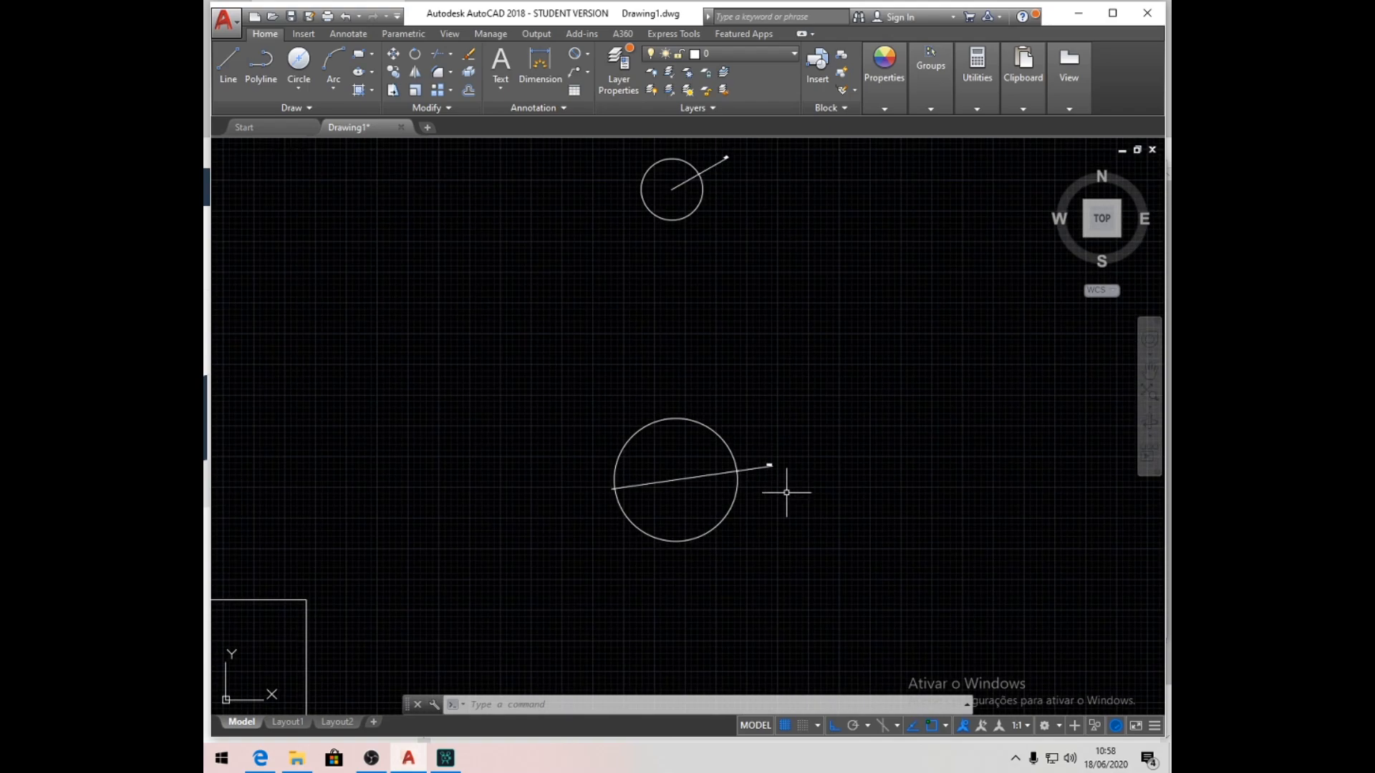
pyautogui.scroll(8, 774, 481)
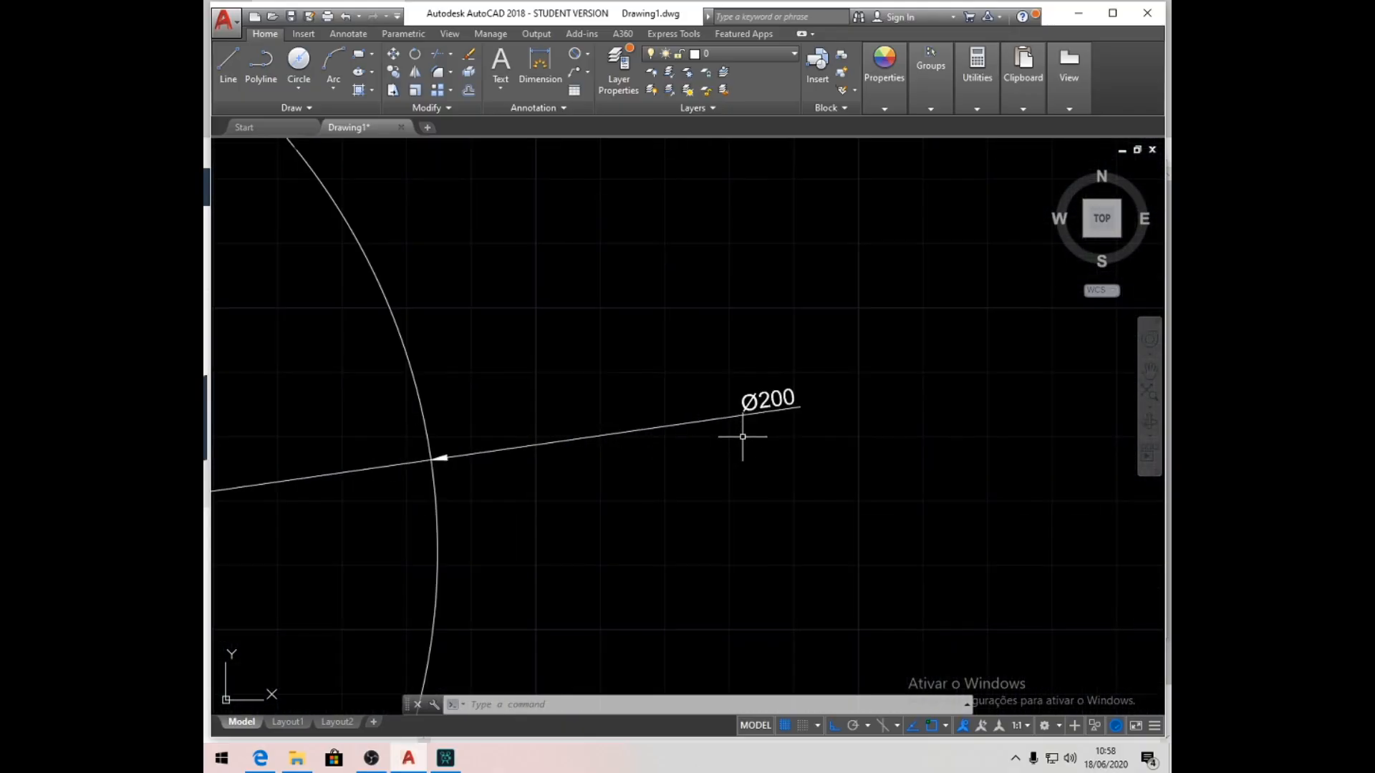
pyautogui.scroll(-8, 716, 401)
pyautogui.scroll(5, 727, 439)
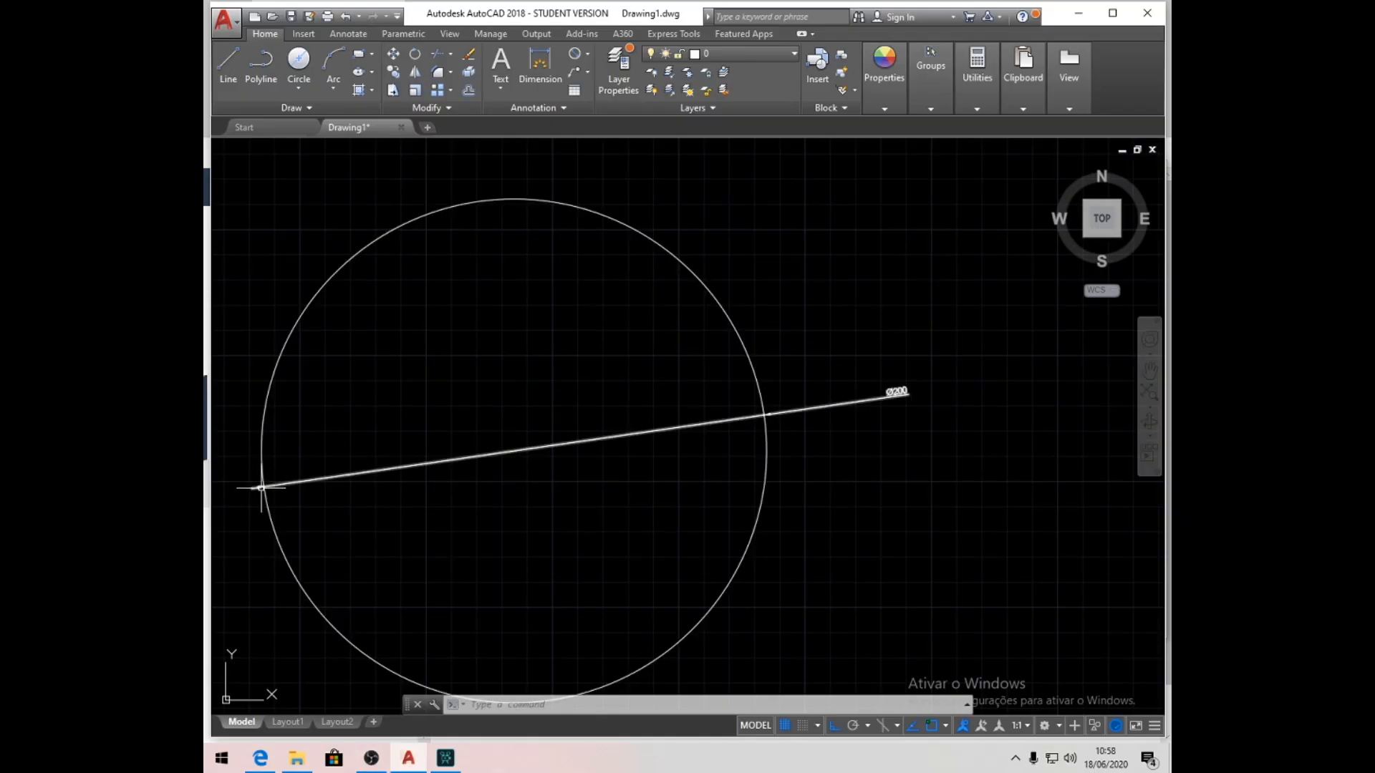
pyautogui.scroll(-7, 651, 465)
pyautogui.scroll(8, 630, 186)
pyautogui.scroll(2, 570, 287)
pyautogui.scroll(-4, 727, 308)
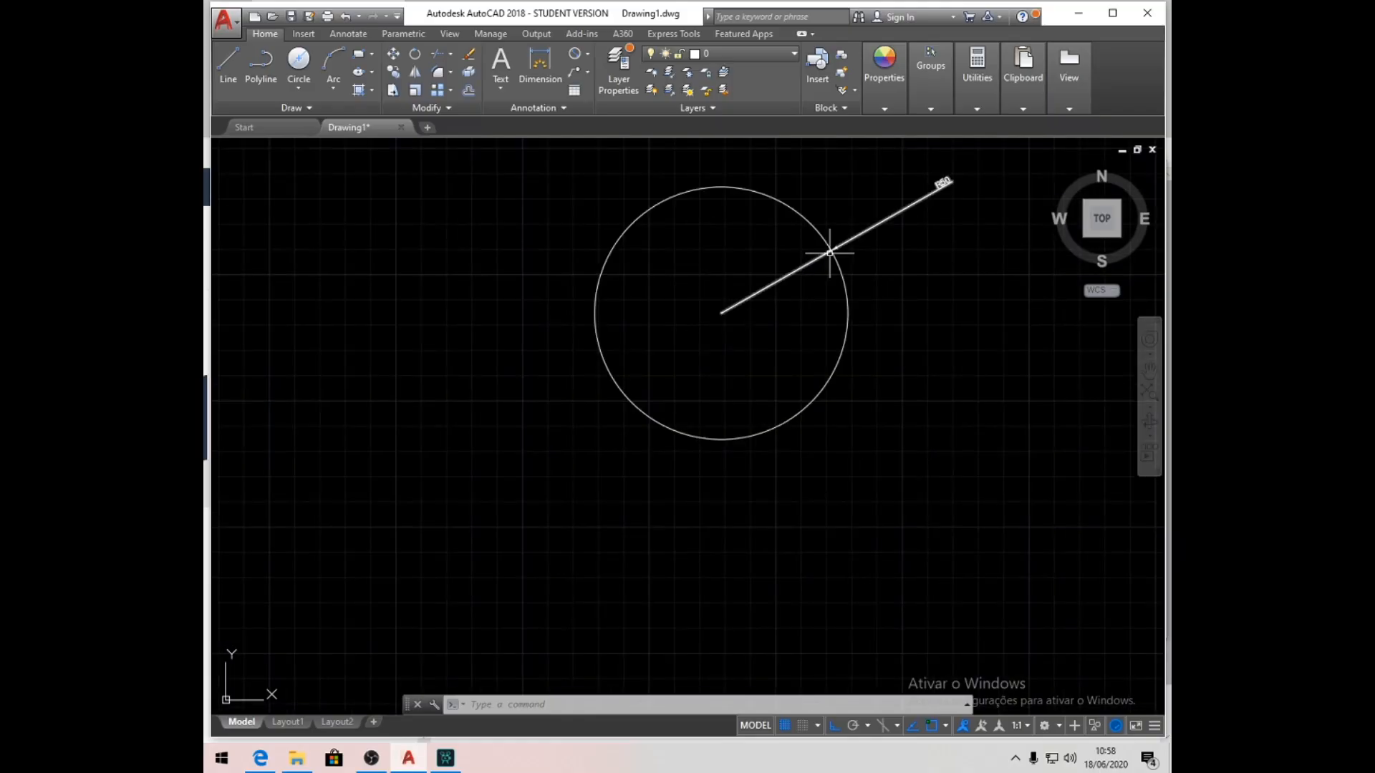
pyautogui.scroll(-5, 569, 237)
# - Delete both circles together with their radius and diameter dimensions
pyautogui.click(497, 200)
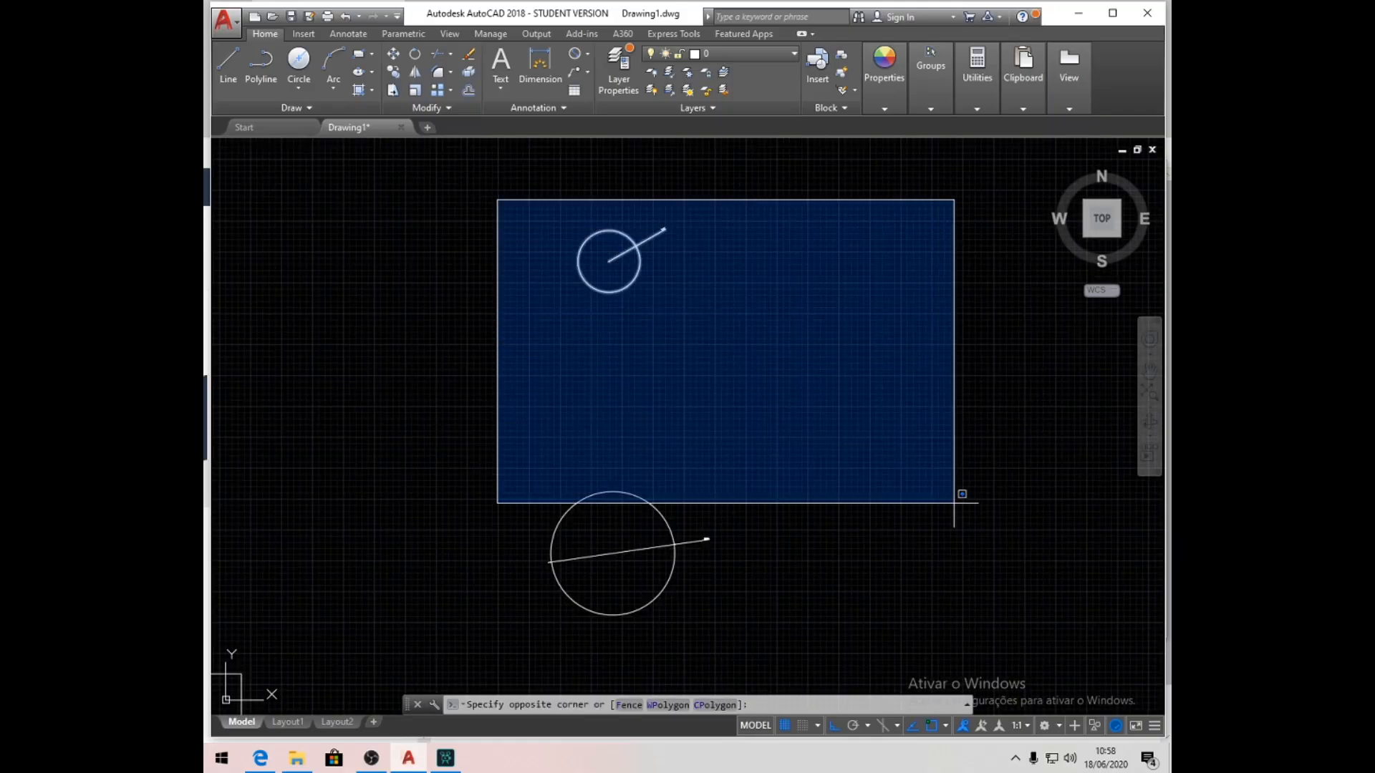
pyautogui.click(765, 626)
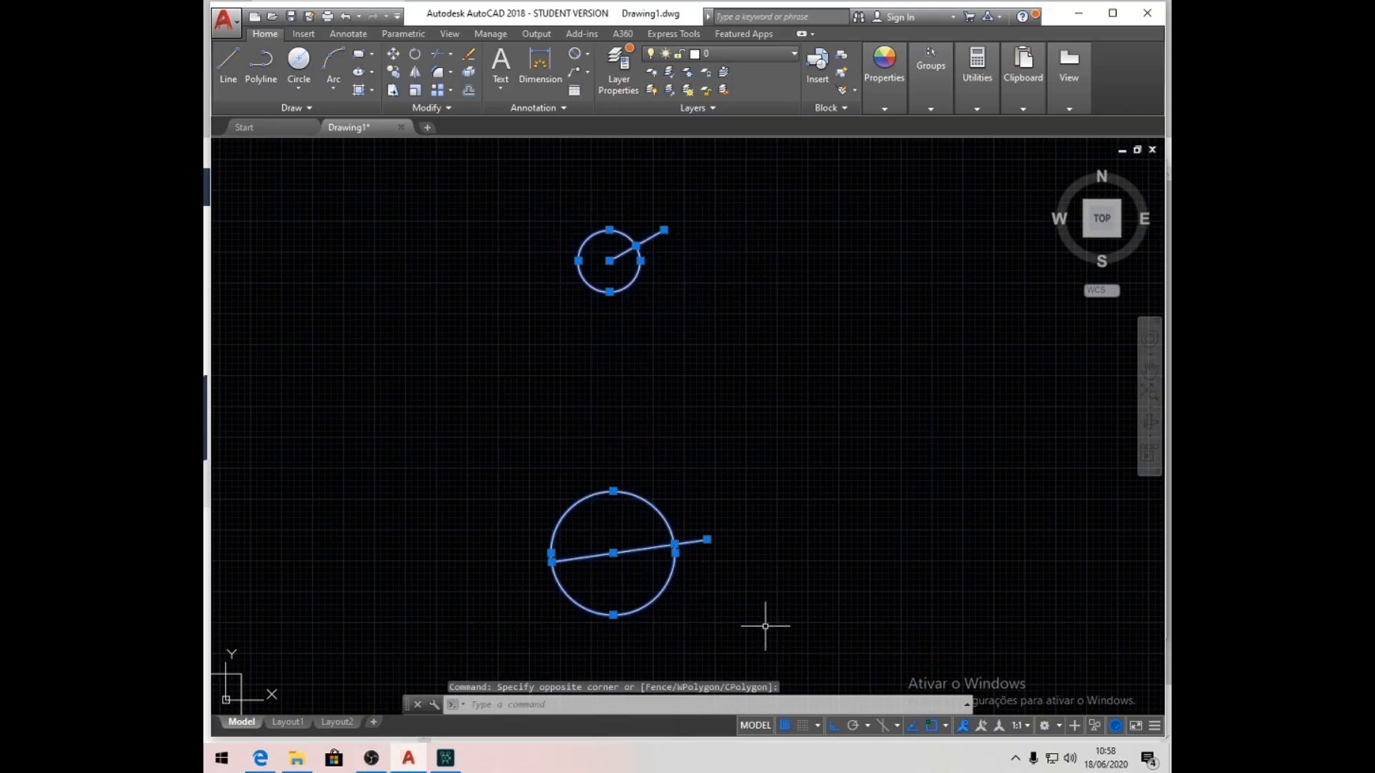
pyautogui.press('Delete')
# - Draw a short horizontal line in the empty area to the right of the stepped polylines
pyautogui.scroll(-4, 718, 408)
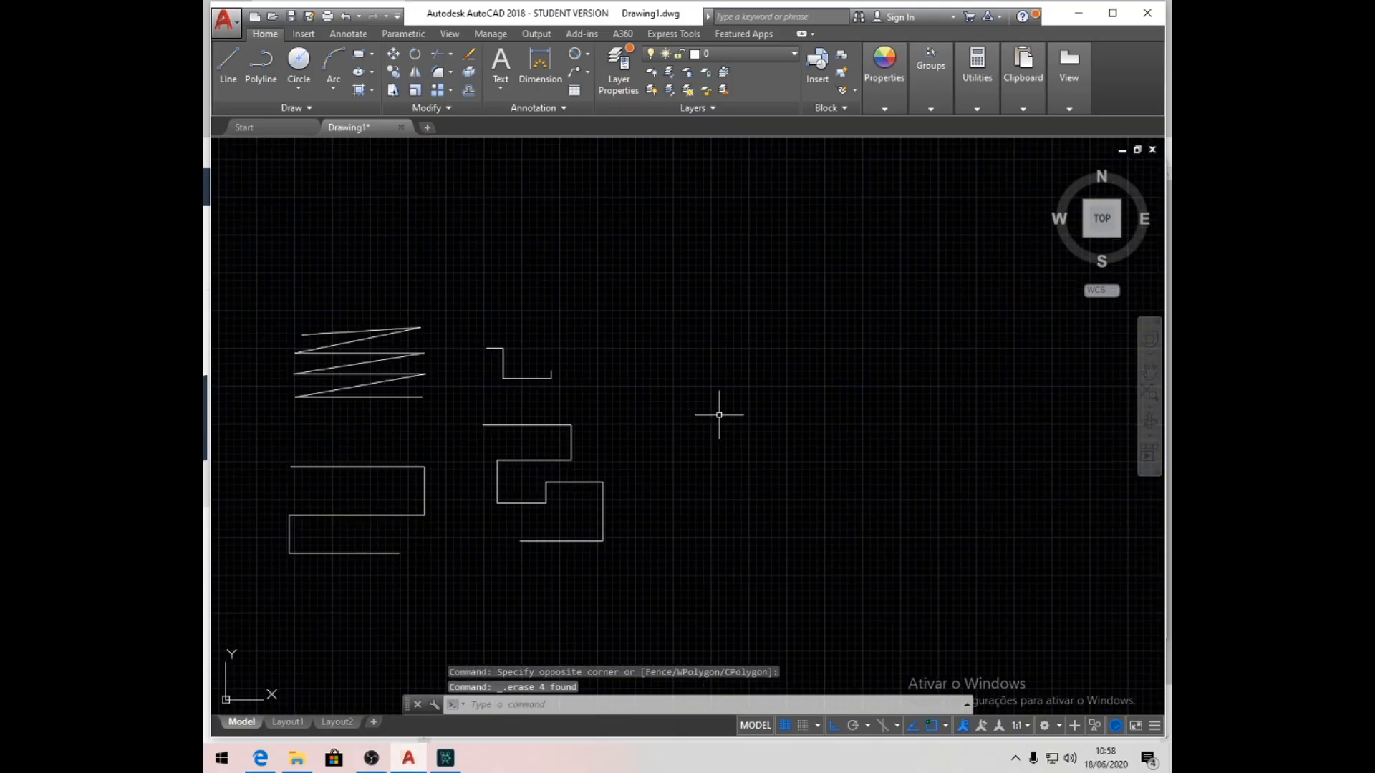
pyautogui.scroll(4, 688, 480)
pyautogui.moveTo(492, 454)
pyautogui.mouseDown(button='middle')
pyautogui.moveTo(614, 454)
pyautogui.moveTo(651, 406)
pyautogui.moveTo(756, 466)
pyautogui.mouseUp(button='middle')
pyautogui.scroll(-2, 614, 454)
pyautogui.scroll(2, 651, 406)
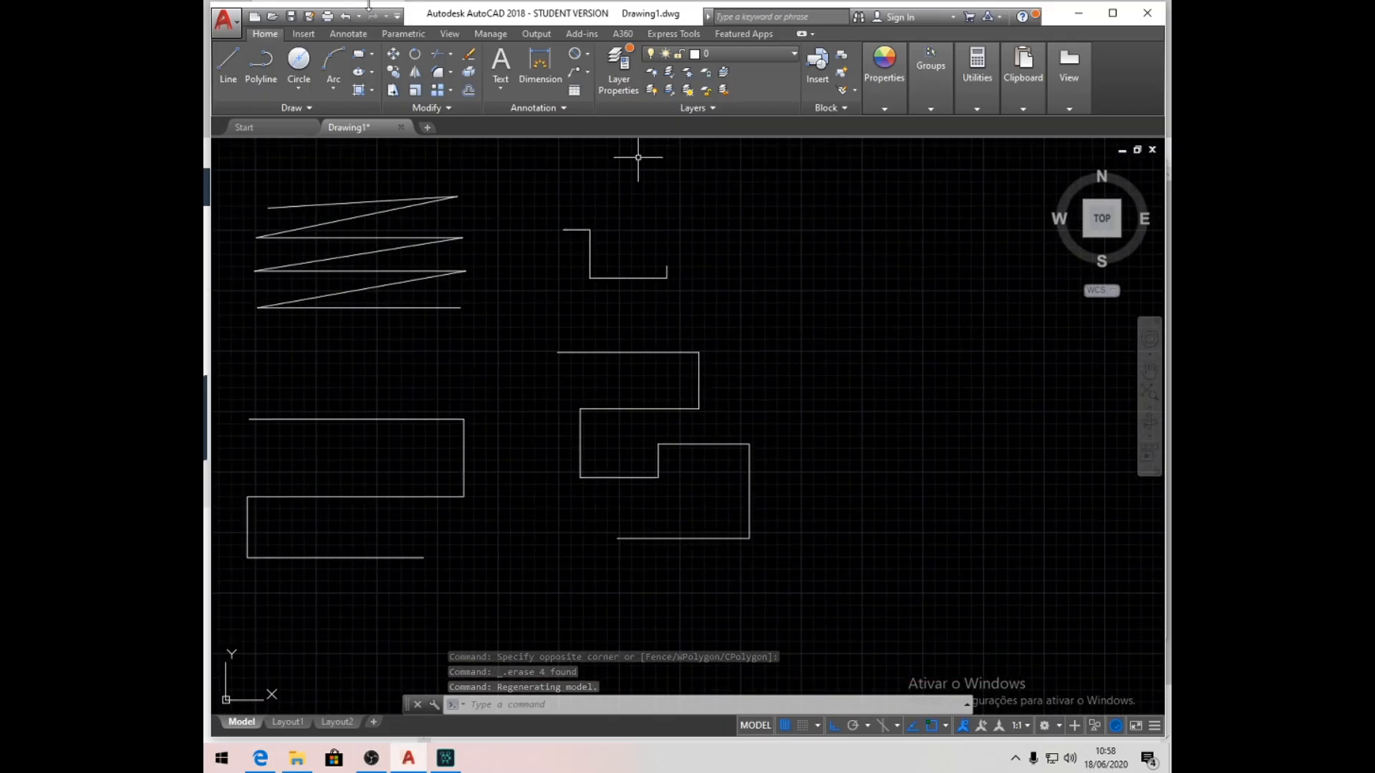
pyautogui.click(300, 87)
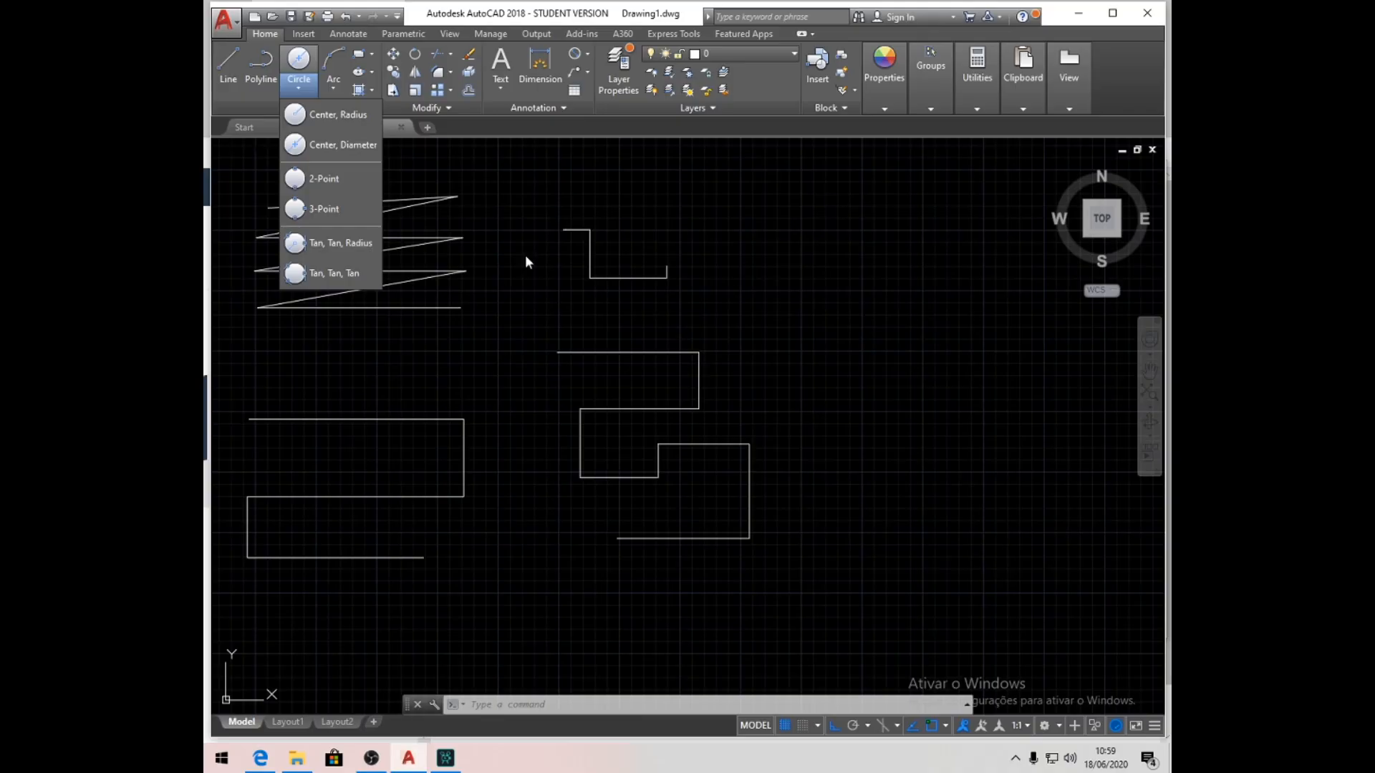
pyautogui.click(224, 60)
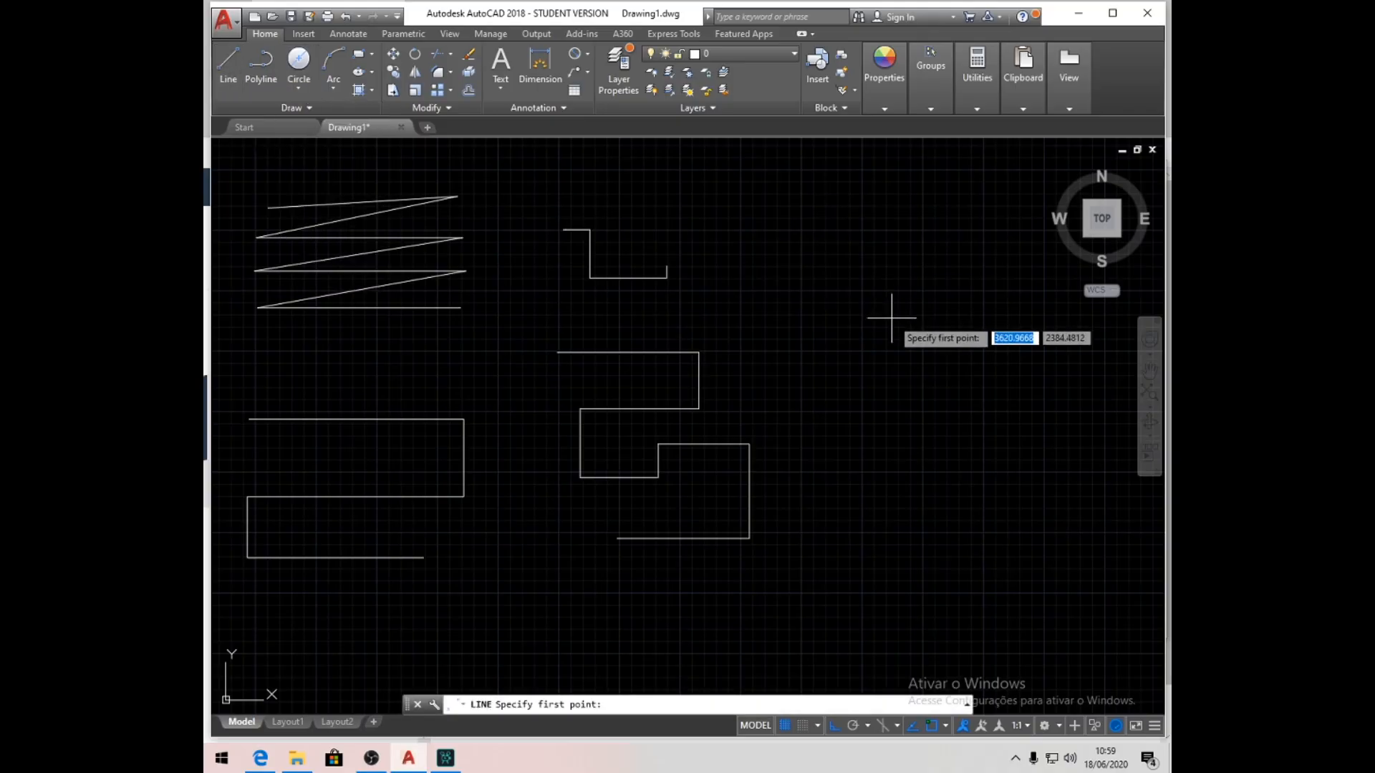
pyautogui.moveTo(890, 310); pyautogui.dragTo(804, 298, button='middle')
pyautogui.click(741, 312)
pyautogui.click(812, 311)
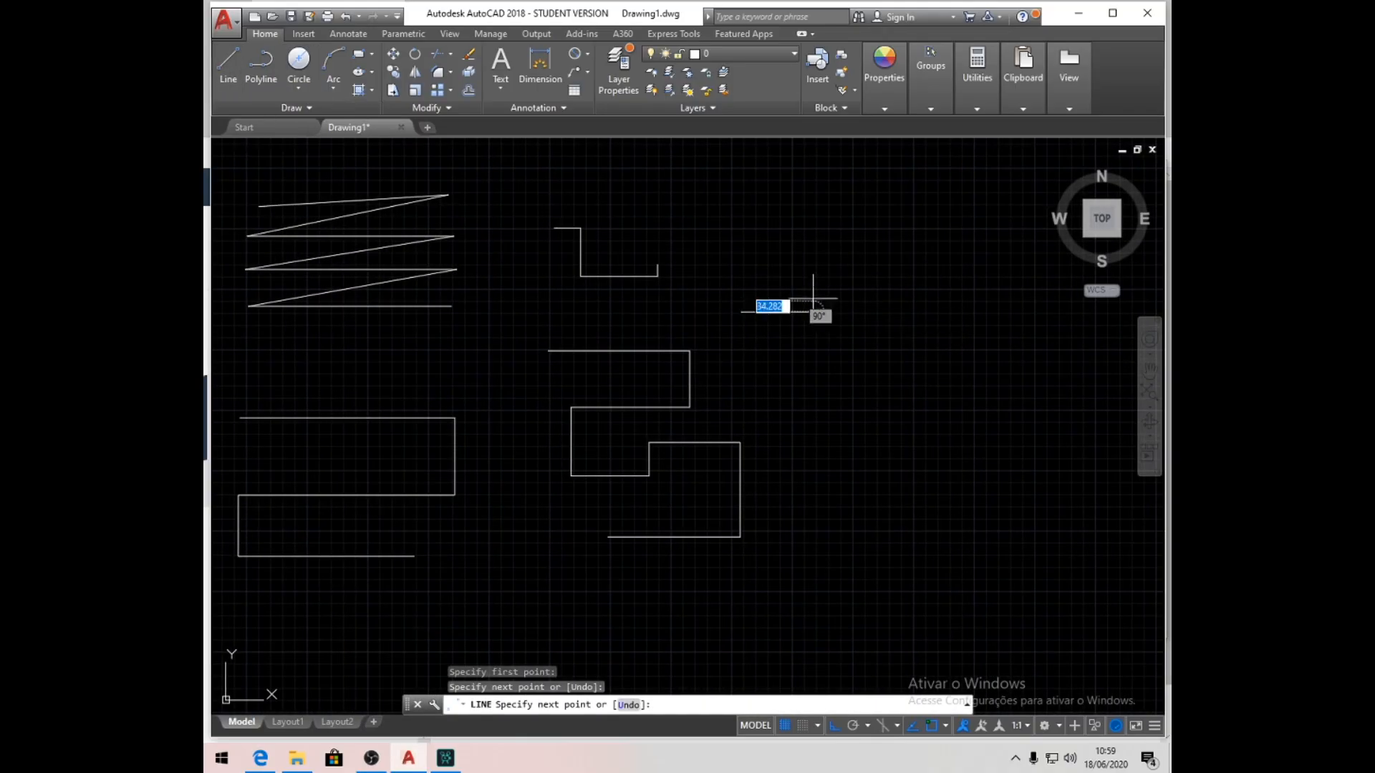
pyautogui.press('Return')
# - Draw a second horizontal line in line with the first one, leaving a gap between them
pyautogui.press('Return')
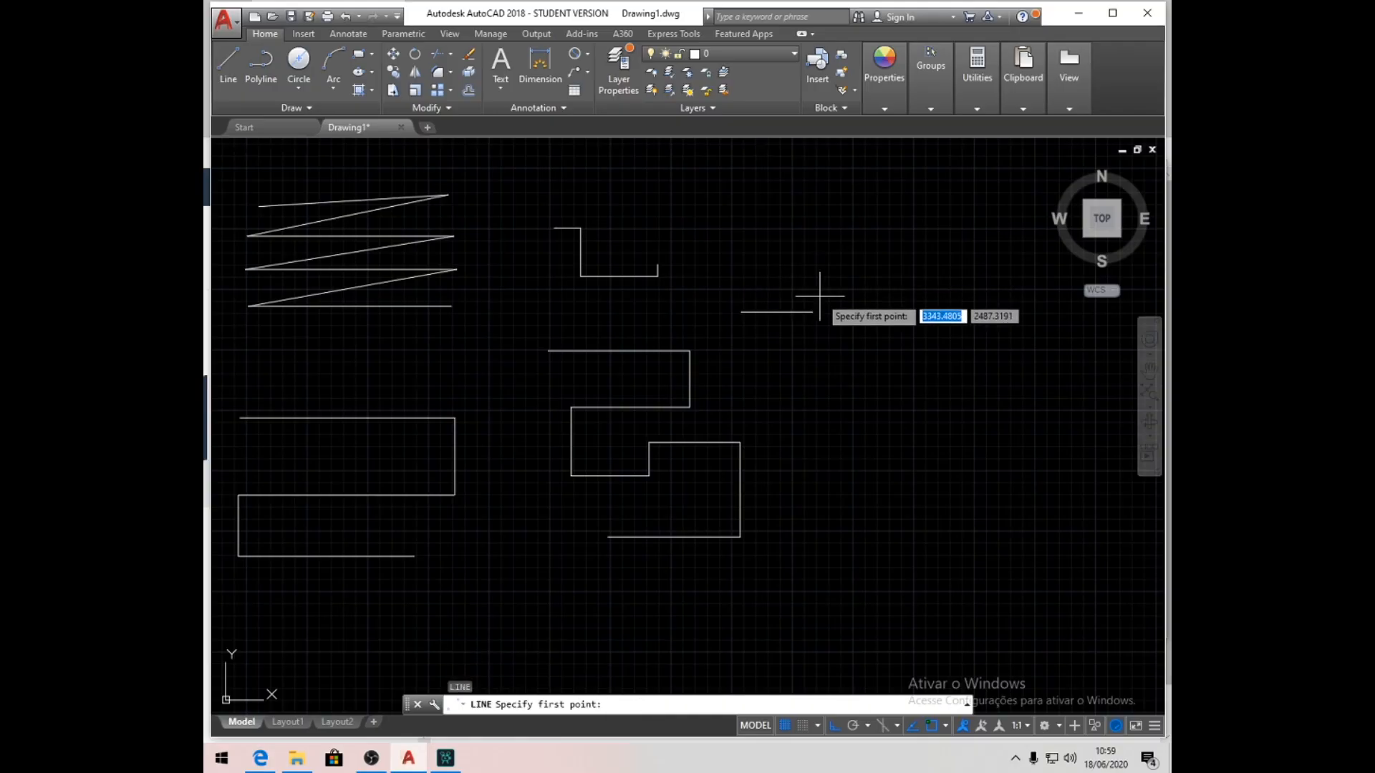
pyautogui.click(865, 312)
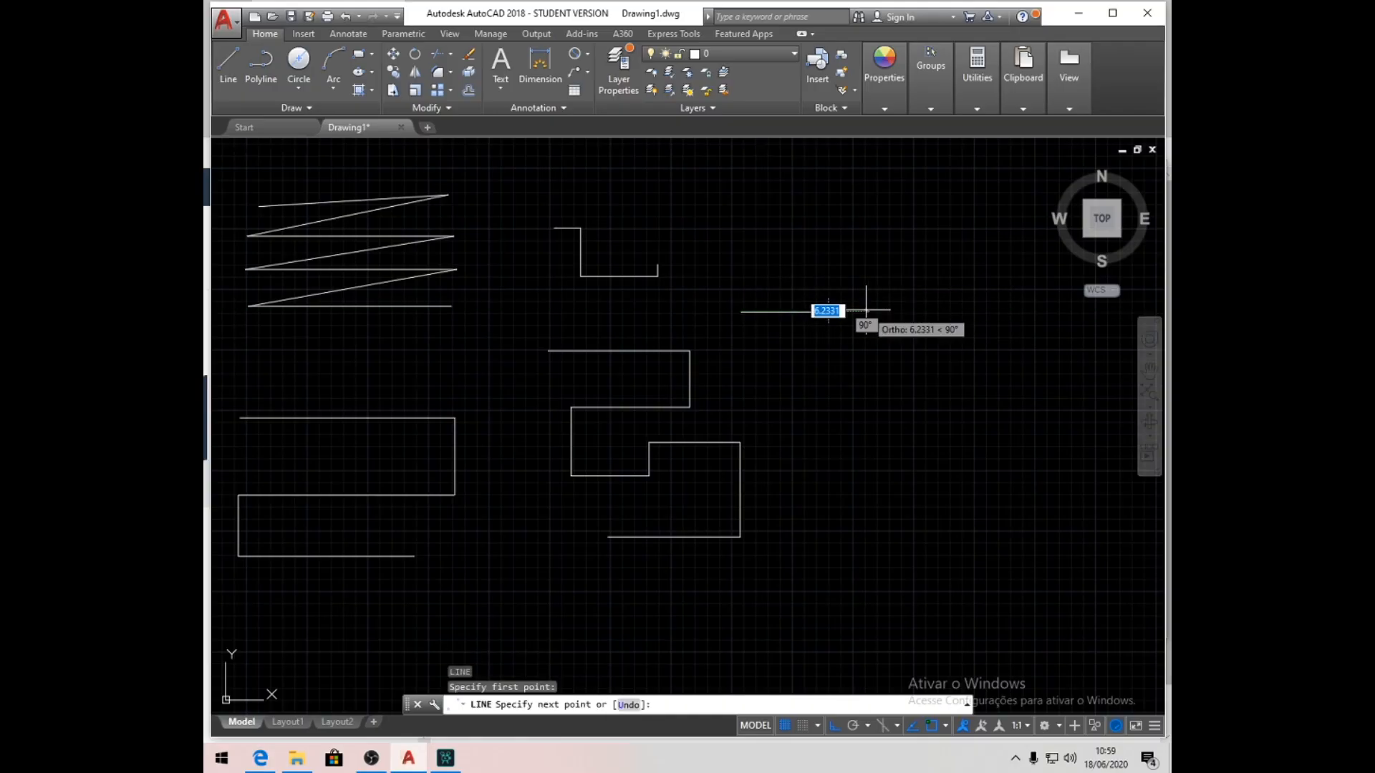
pyautogui.click(931, 310)
pyautogui.press('Return')
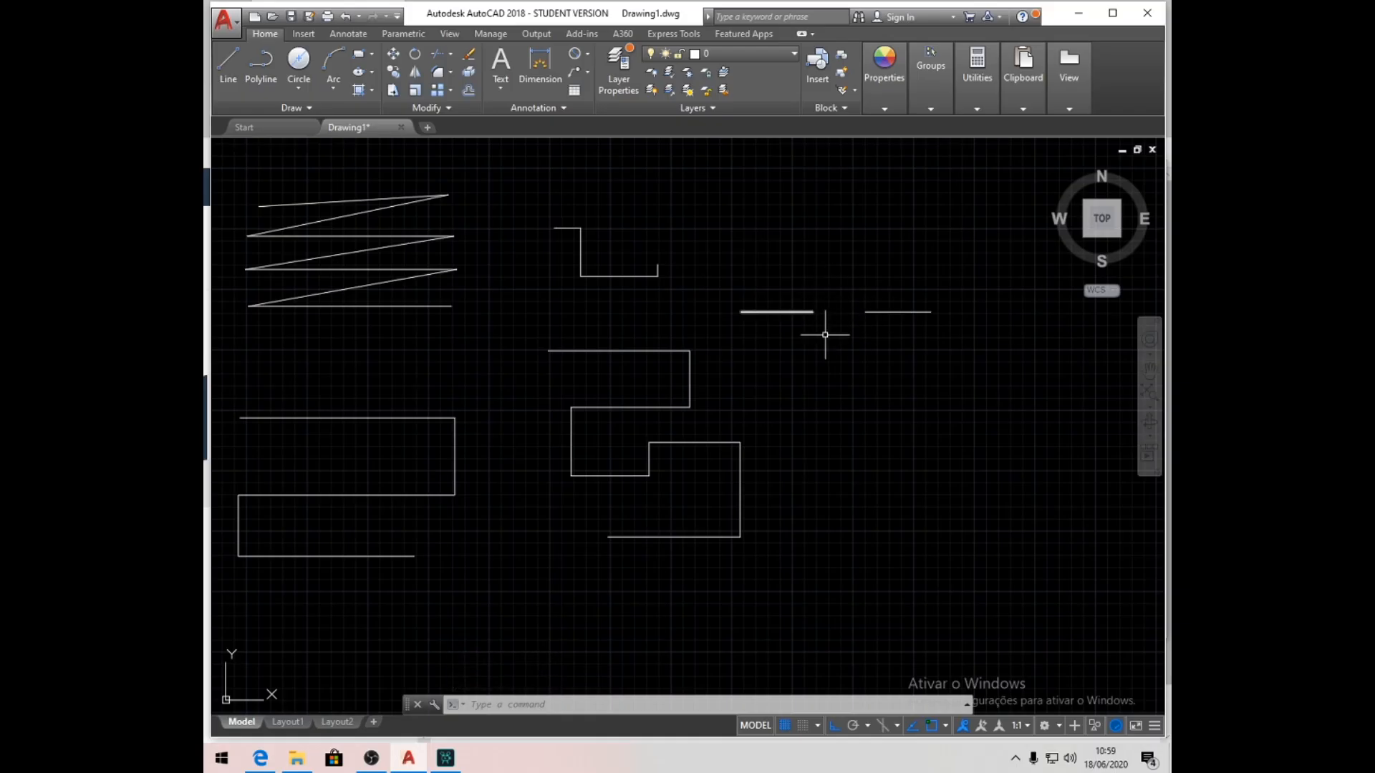
# - Draw a 2-Point circle across the gap, using the facing endpoints of the two horizontal lines
pyautogui.click(300, 88)
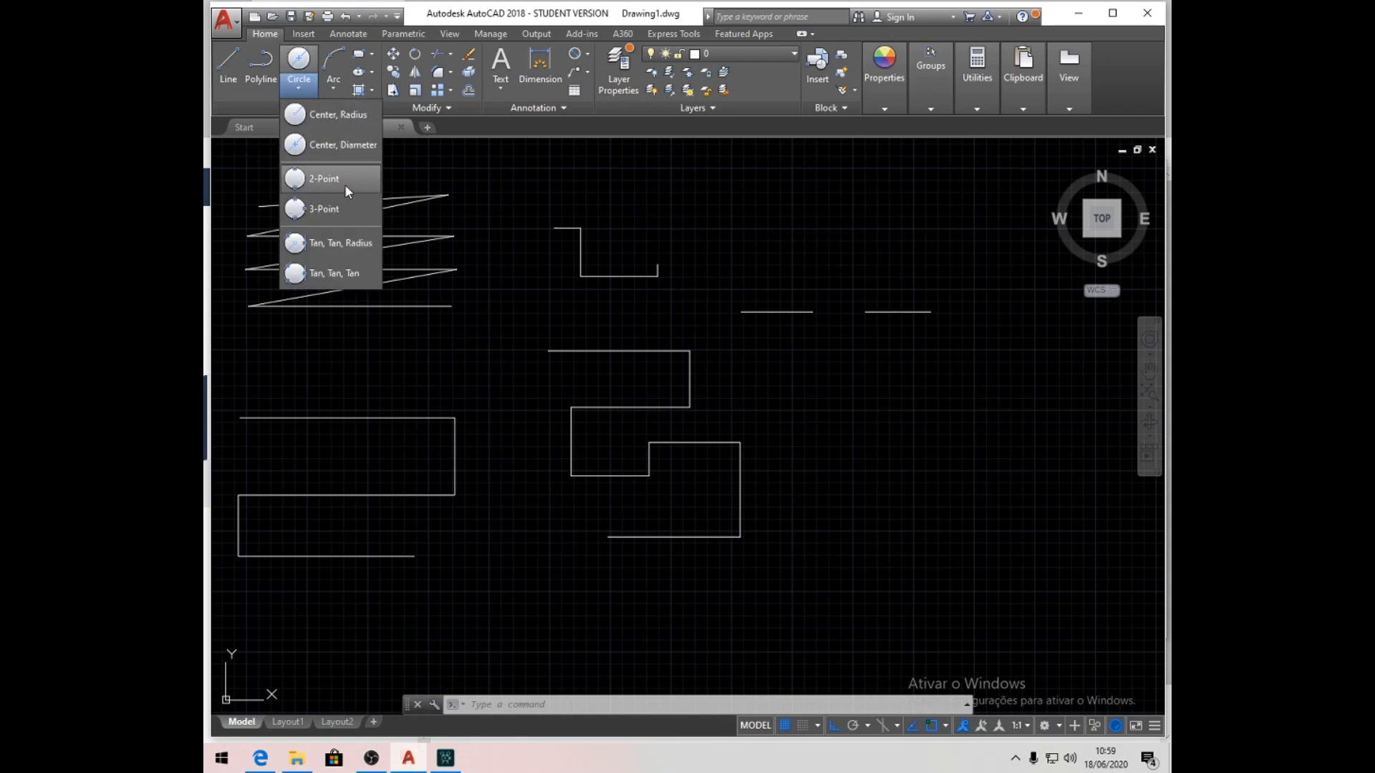
pyautogui.click(323, 179)
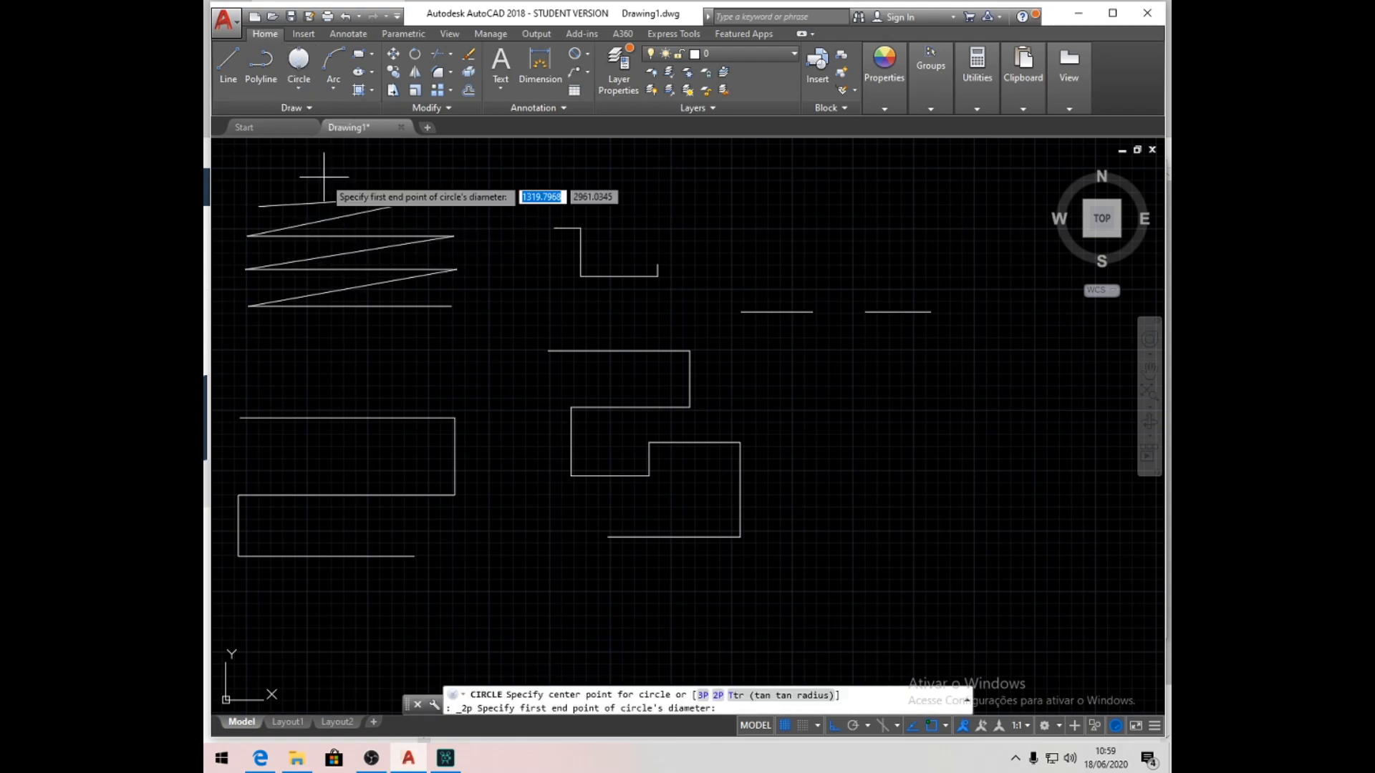
pyautogui.click(812, 311)
pyautogui.click(866, 311)
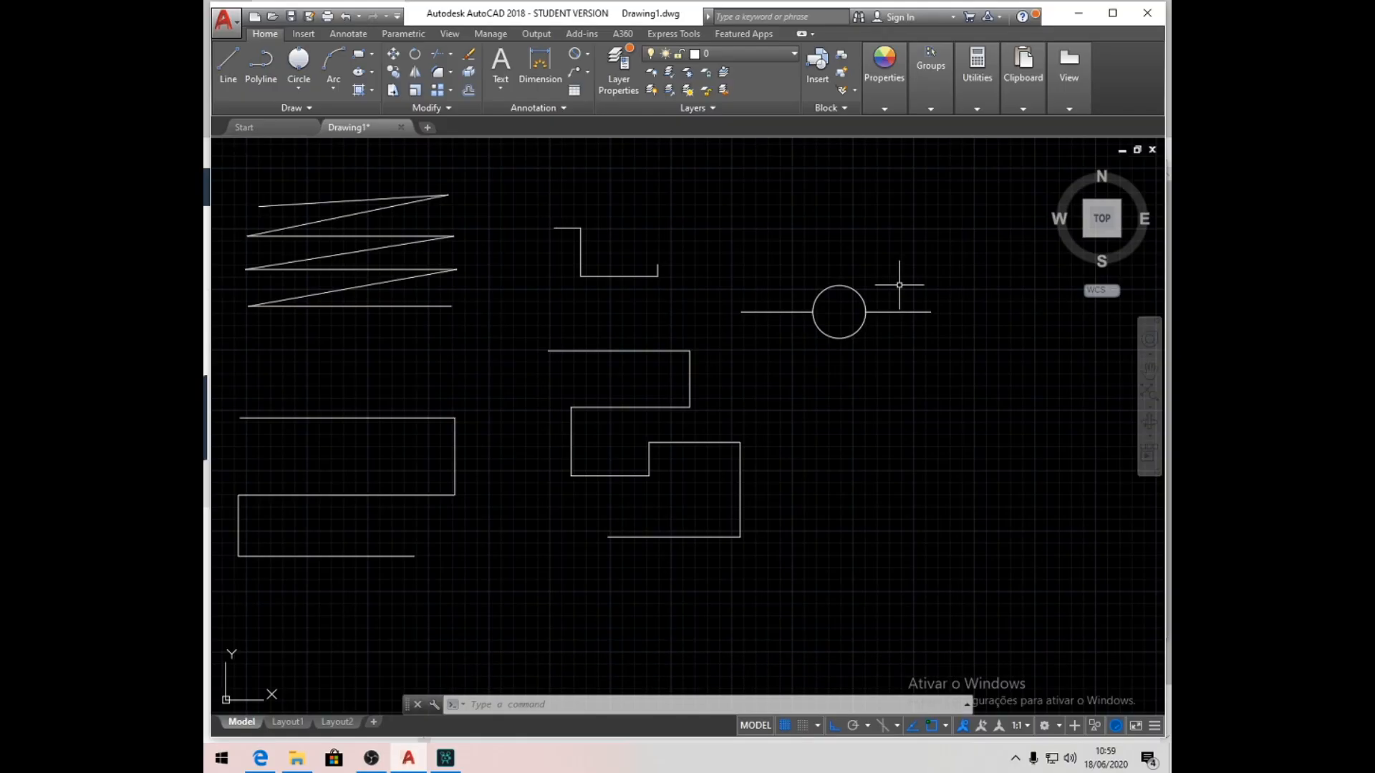
# - Draw two shorter collinear horizontal lines with a gap between them, below the circle
pyautogui.click(305, 93)
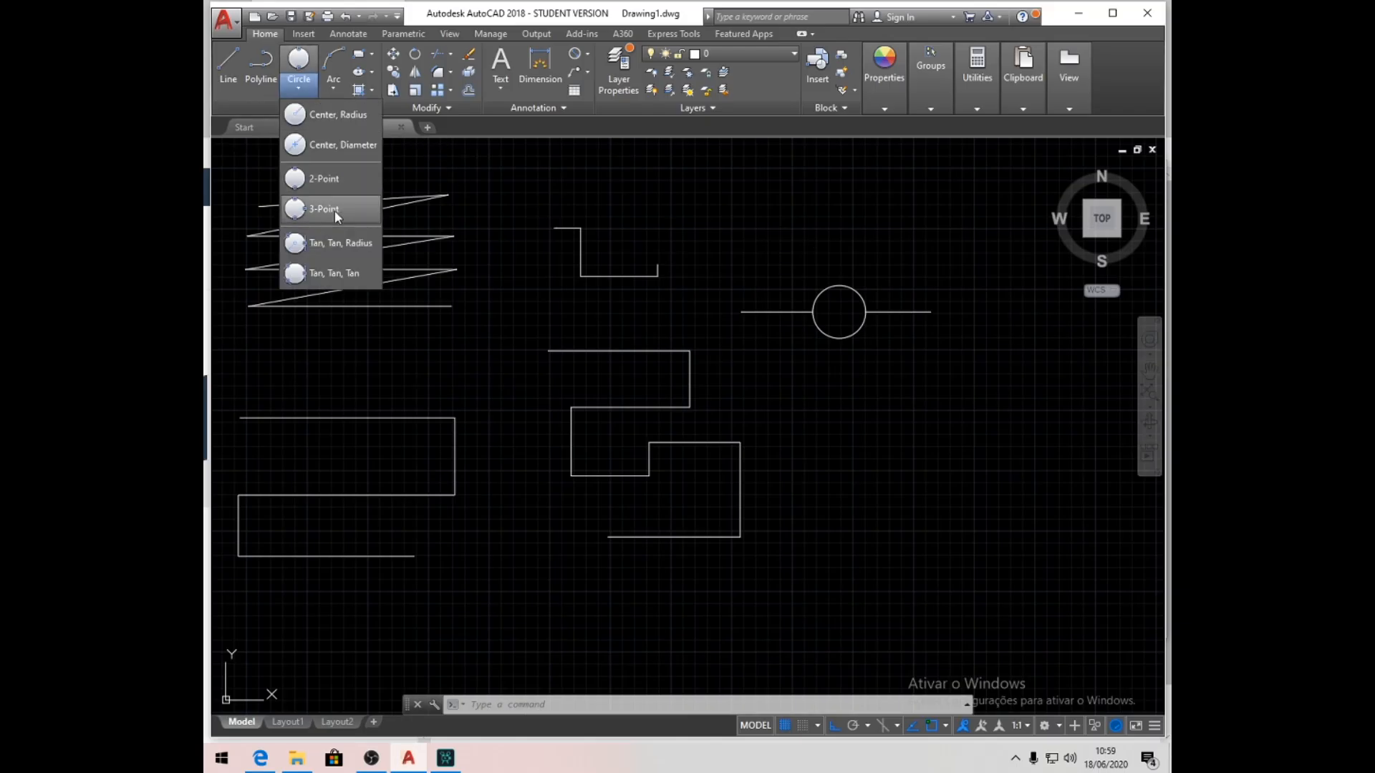
pyautogui.click(303, 88)
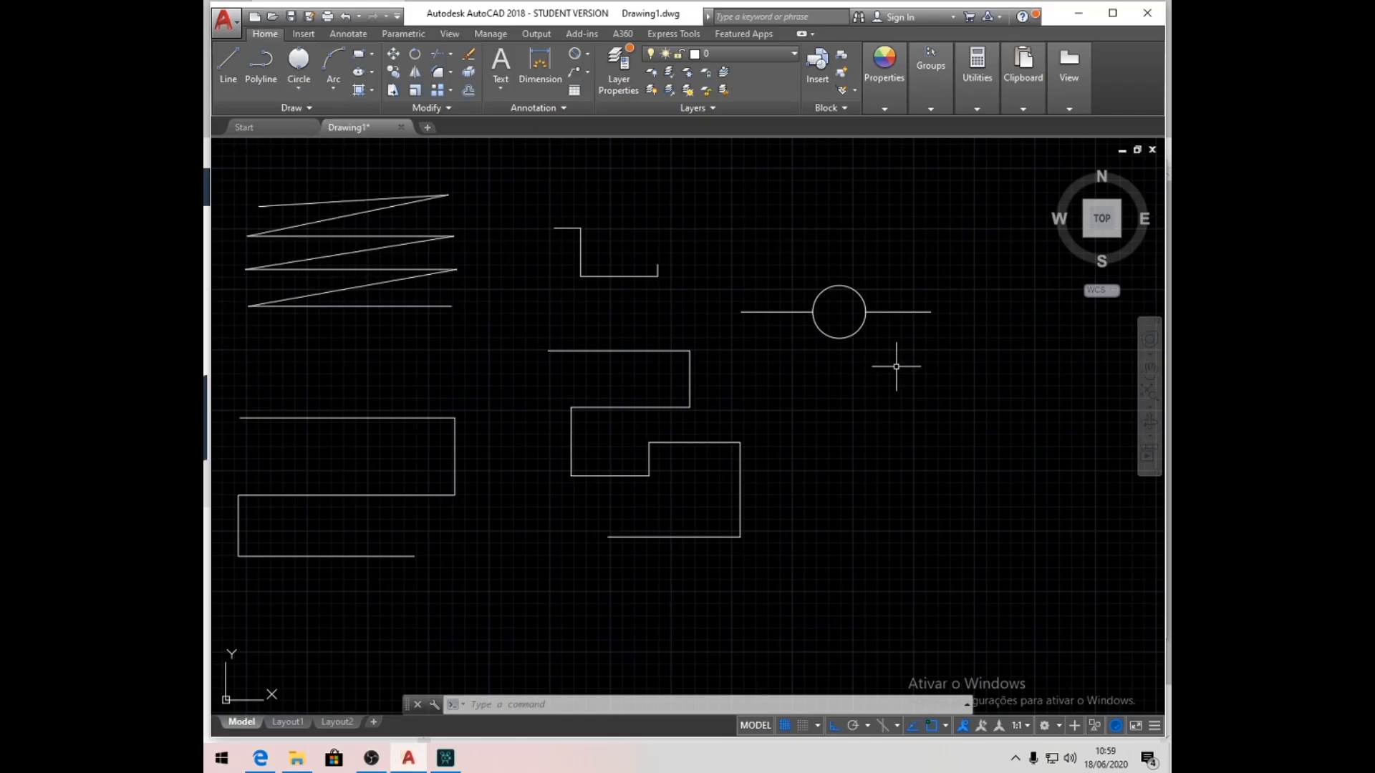
pyautogui.click(229, 66)
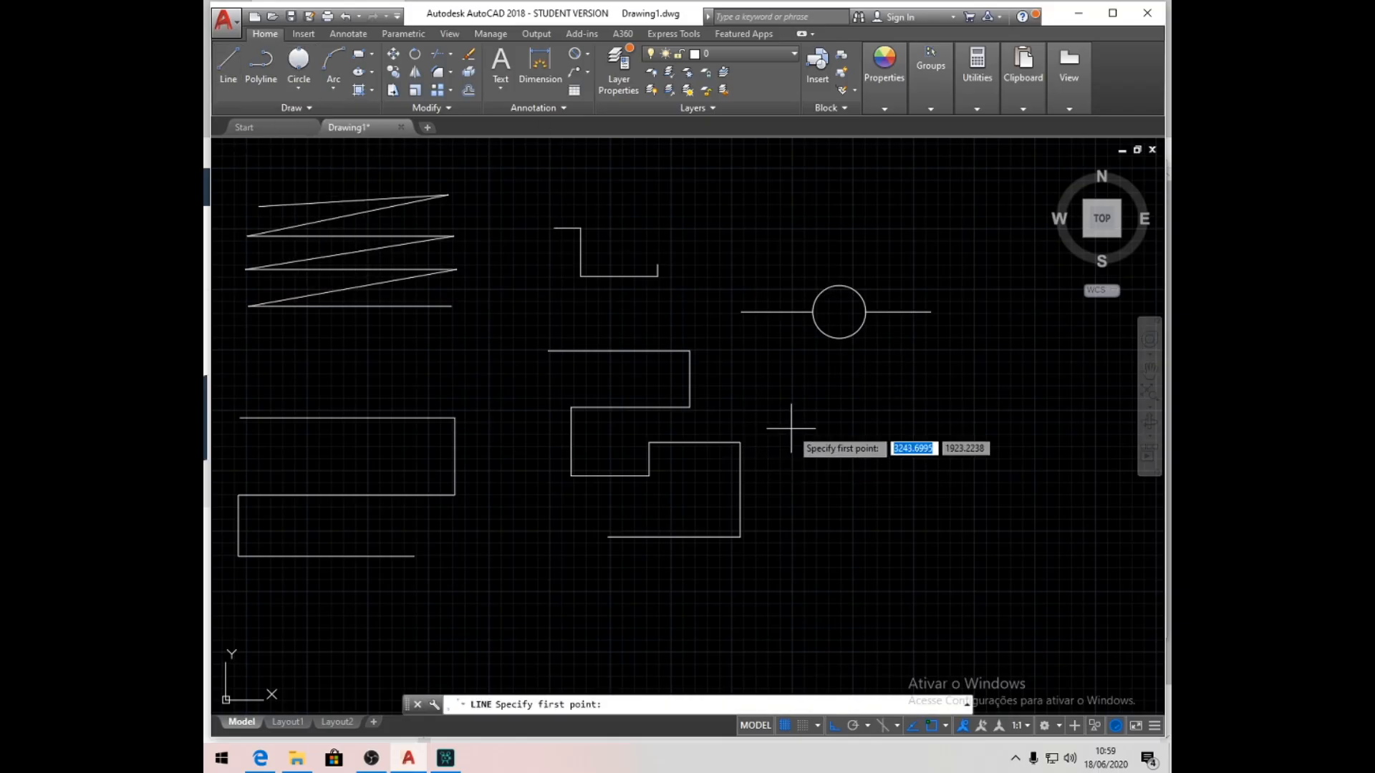
pyautogui.click(791, 428)
pyautogui.click(828, 428)
pyautogui.press('Return')
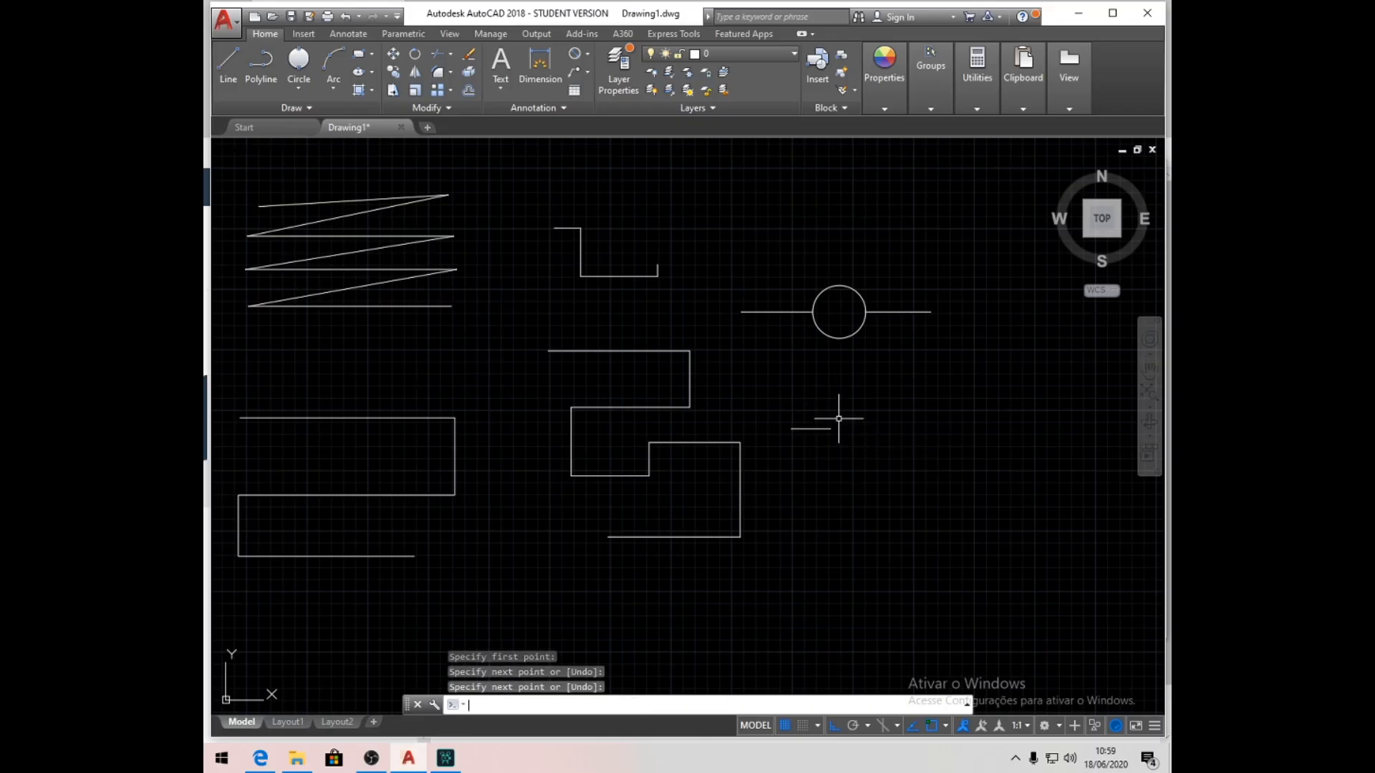
pyautogui.press('Return')
pyautogui.click(875, 428)
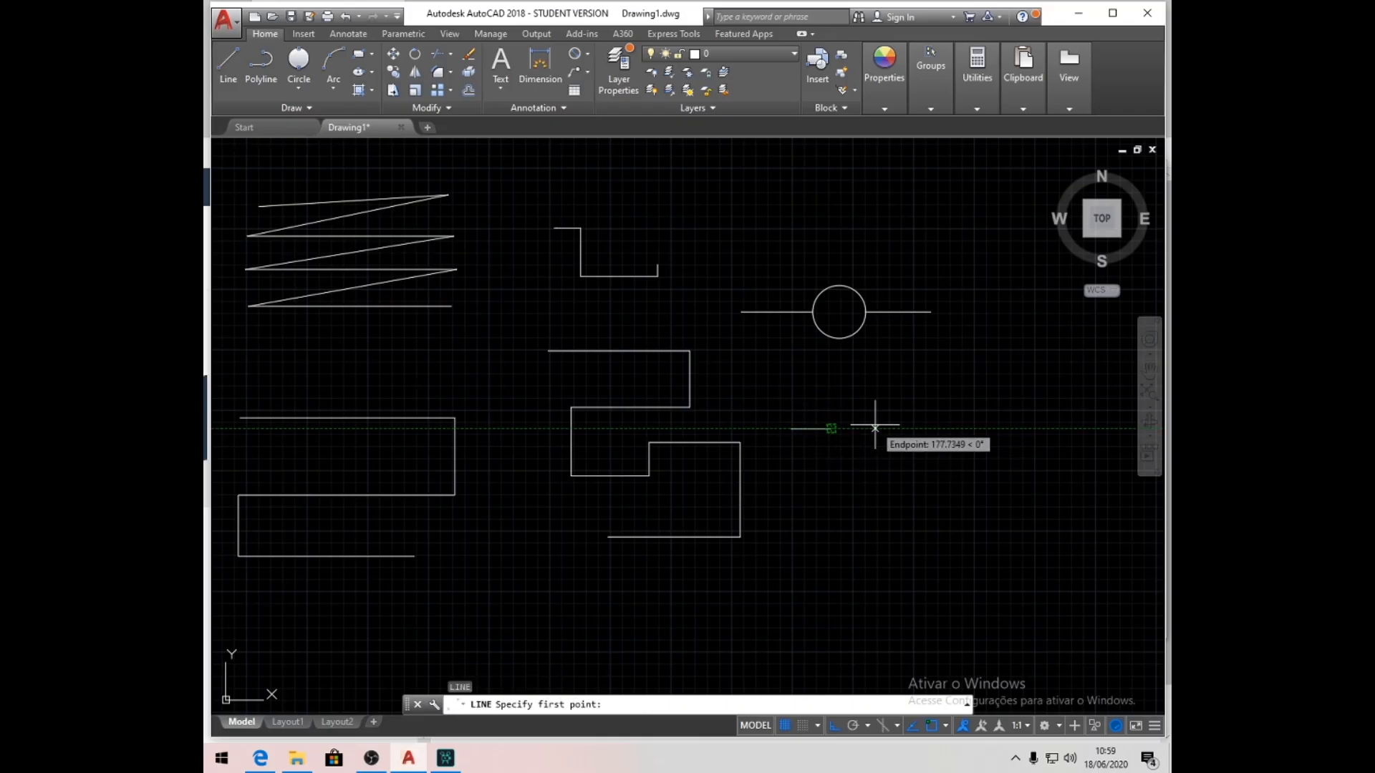
pyautogui.click(913, 428)
pyautogui.press('Return')
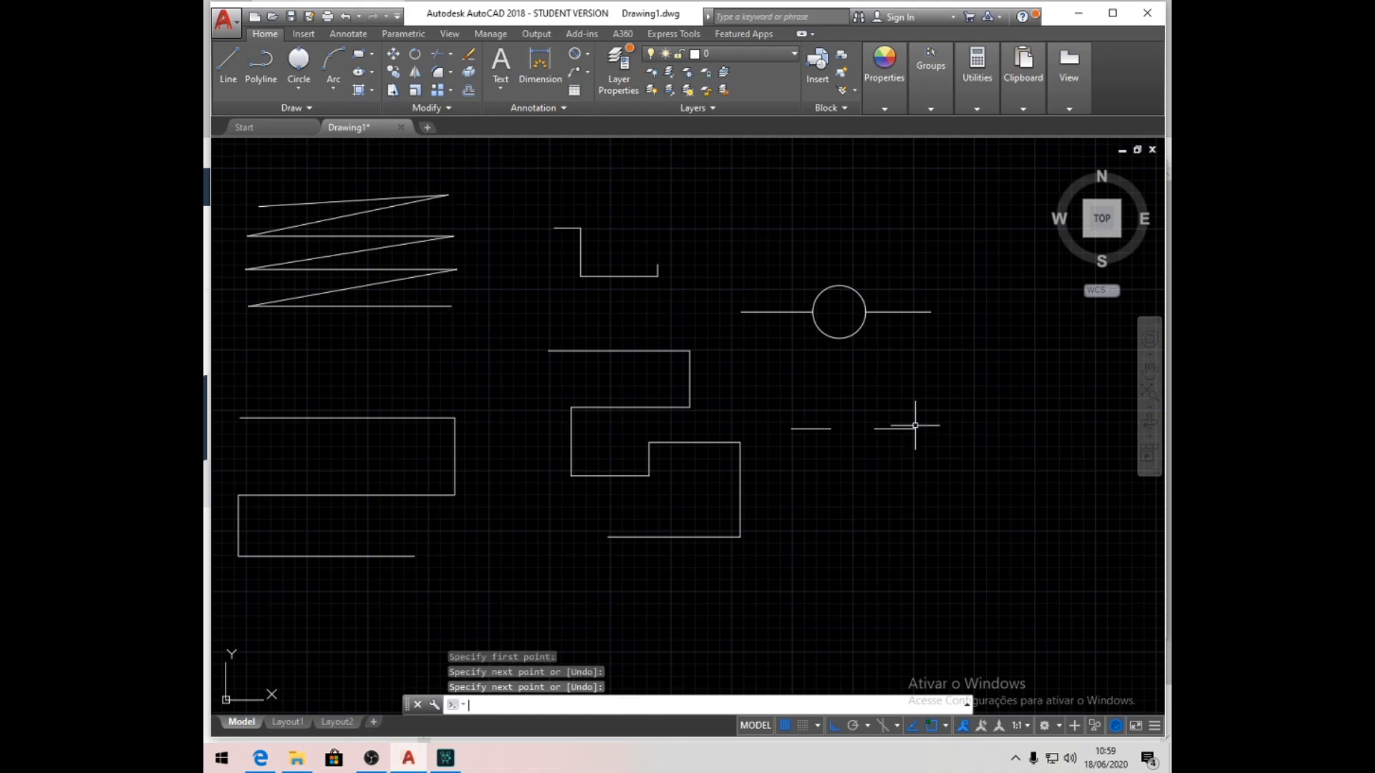
# - Draw a short vertical line running downward, starting just below the gap between the two lower horizontal lines
pyautogui.press('Return')
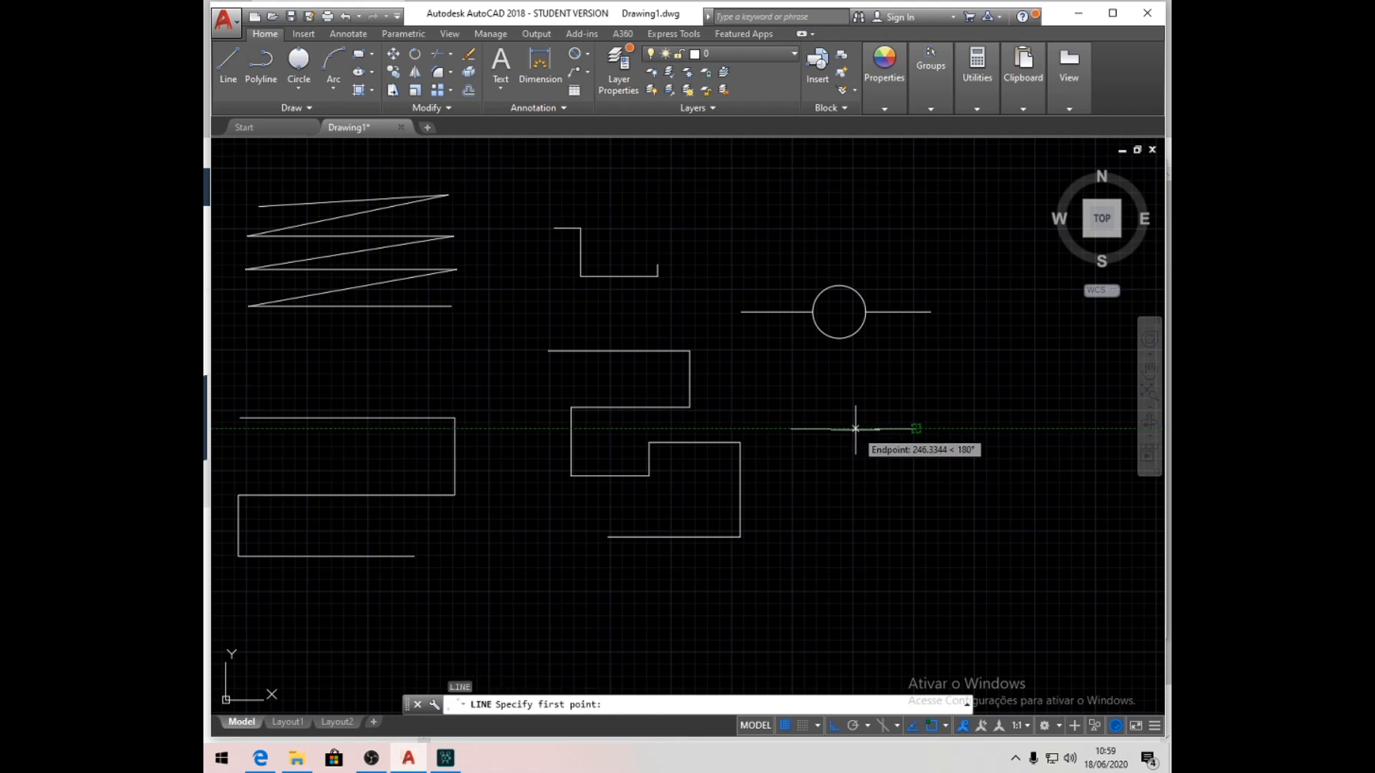
pyautogui.click(852, 428)
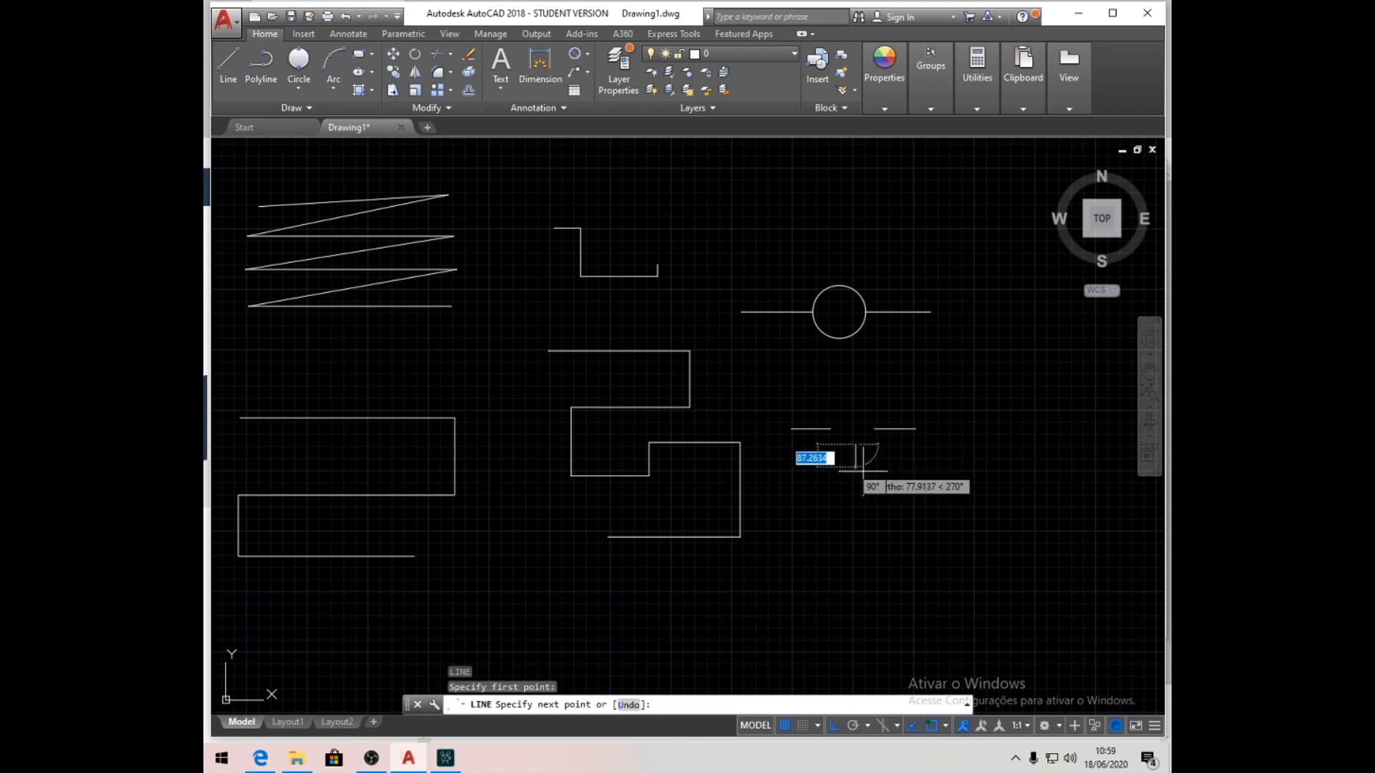
pyautogui.click(867, 487)
pyautogui.press('Return')
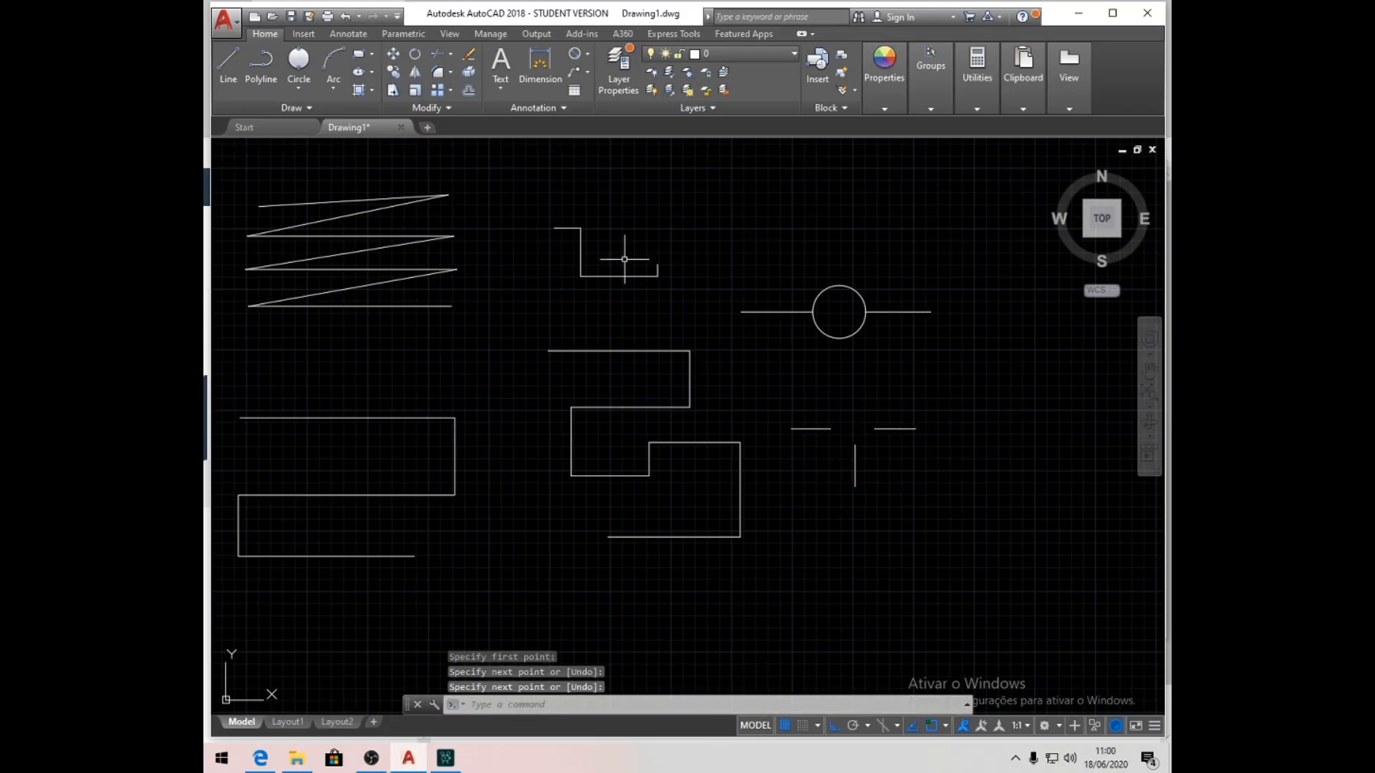
# - Draw a 3-Point circle through the inner endpoints of the two lower horizontal lines and the upper end of the vertical line
pyautogui.click(301, 92)
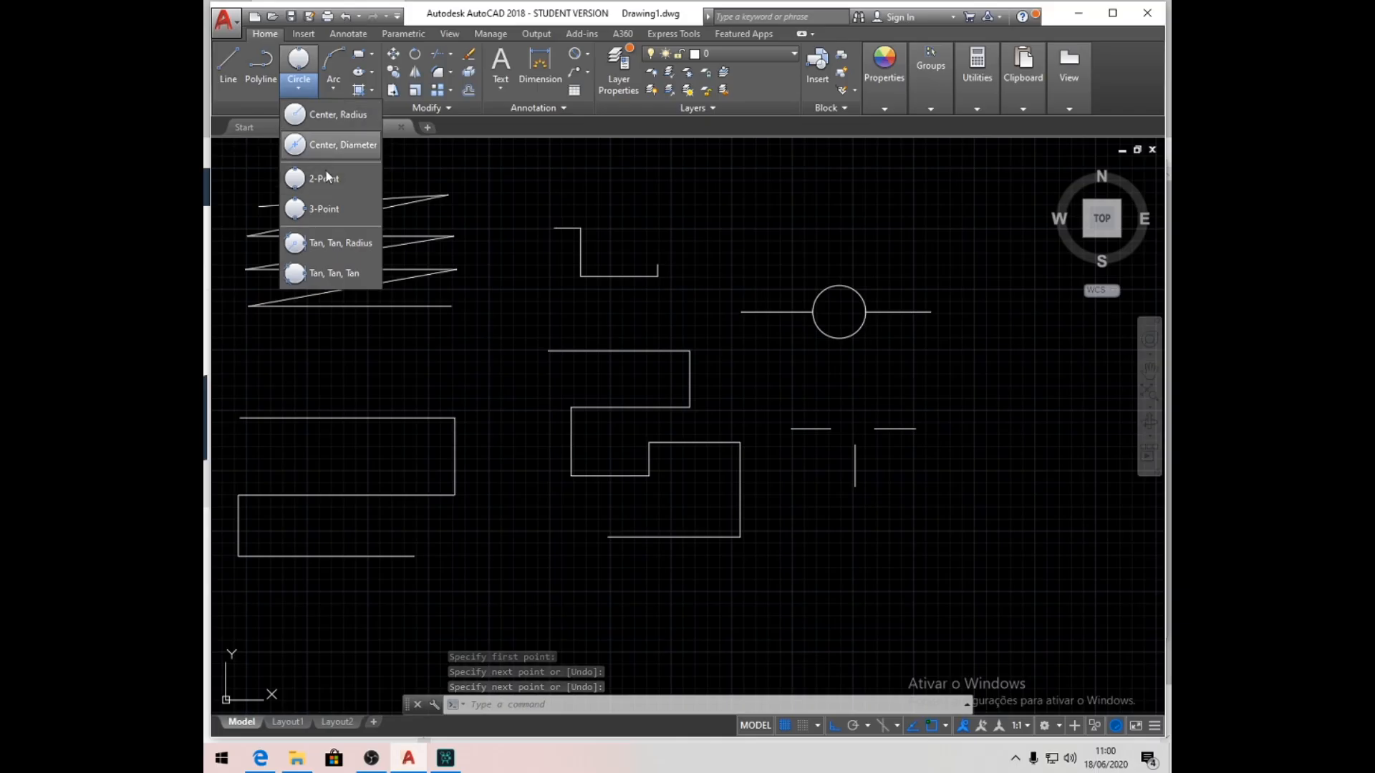
pyautogui.click(320, 209)
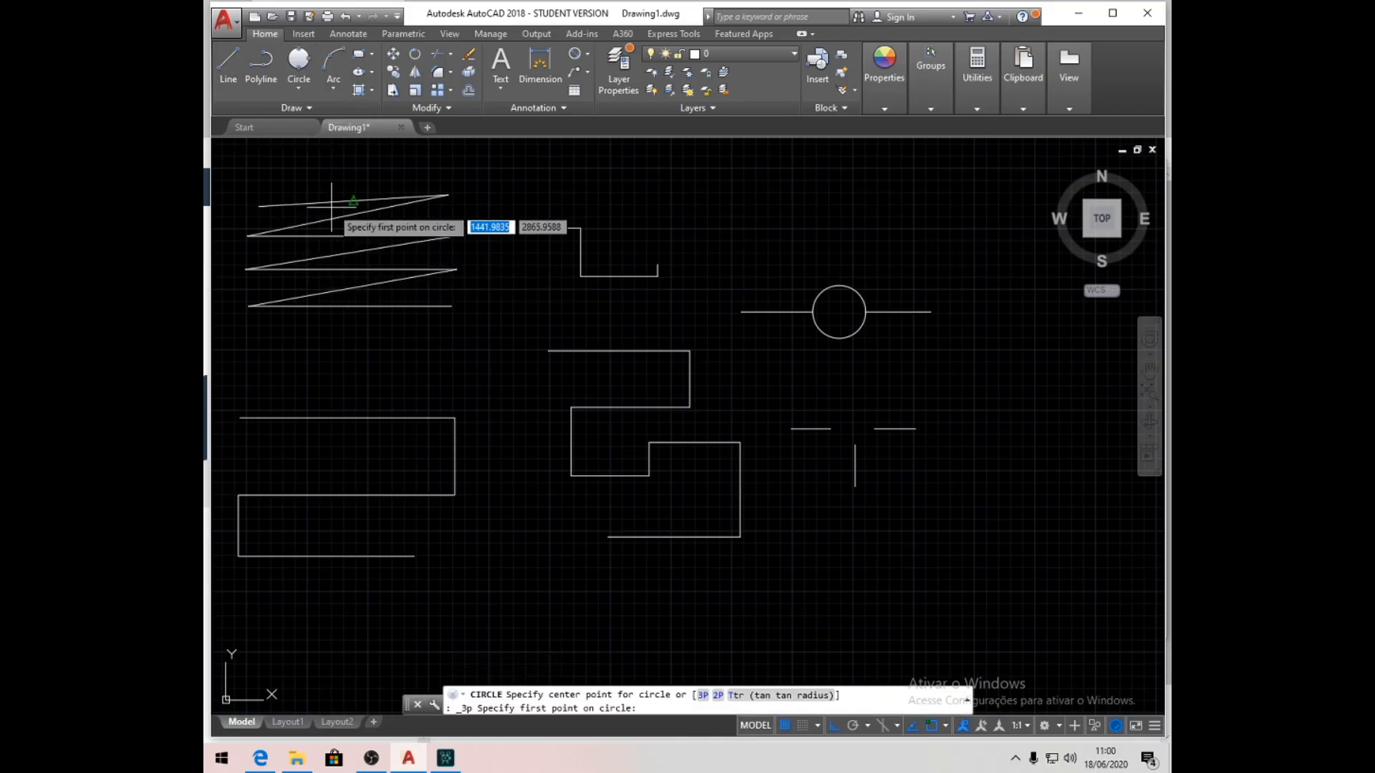
pyautogui.click(831, 428)
pyautogui.click(875, 428)
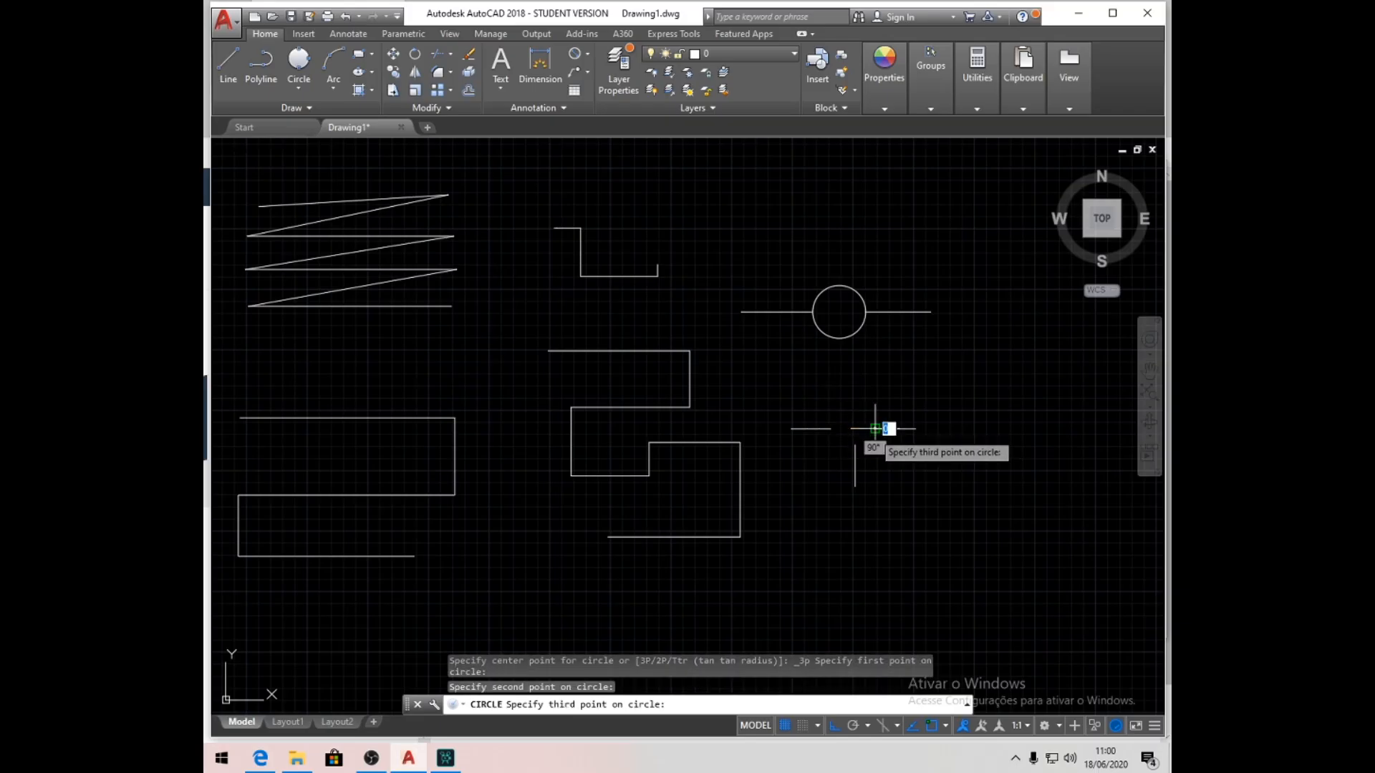
pyautogui.click(855, 444)
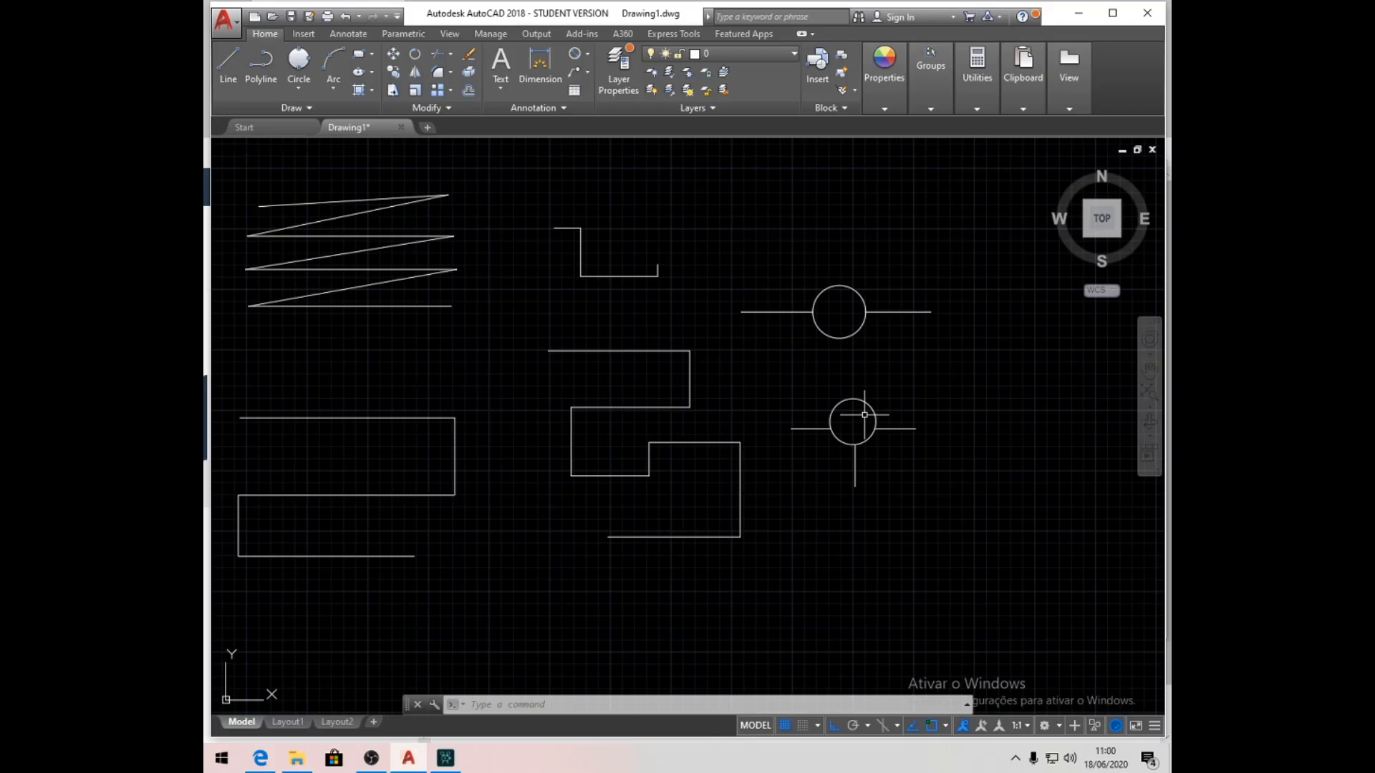
# - Delete the horizontal lines attached to the right side of both circles
pyautogui.click(298, 92)
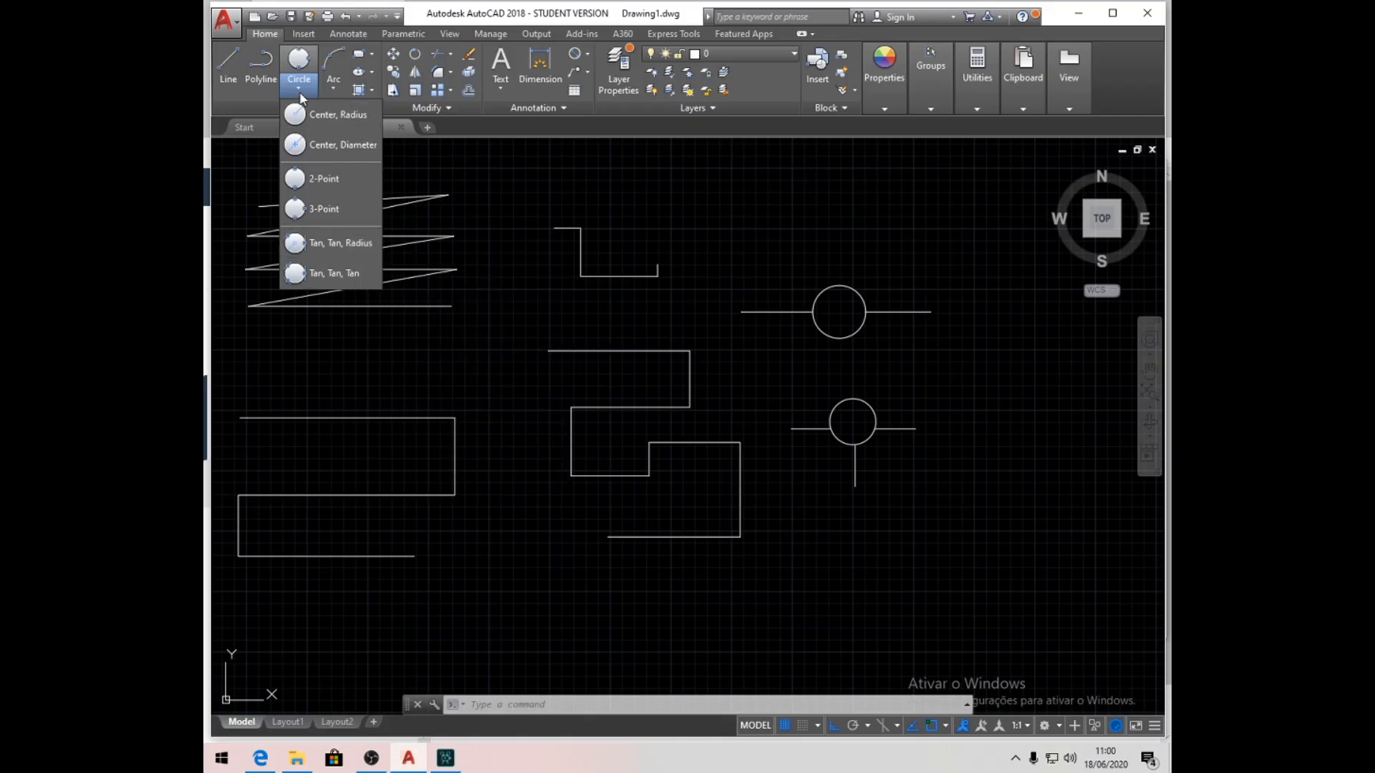
pyautogui.scroll(3, 930, 390)
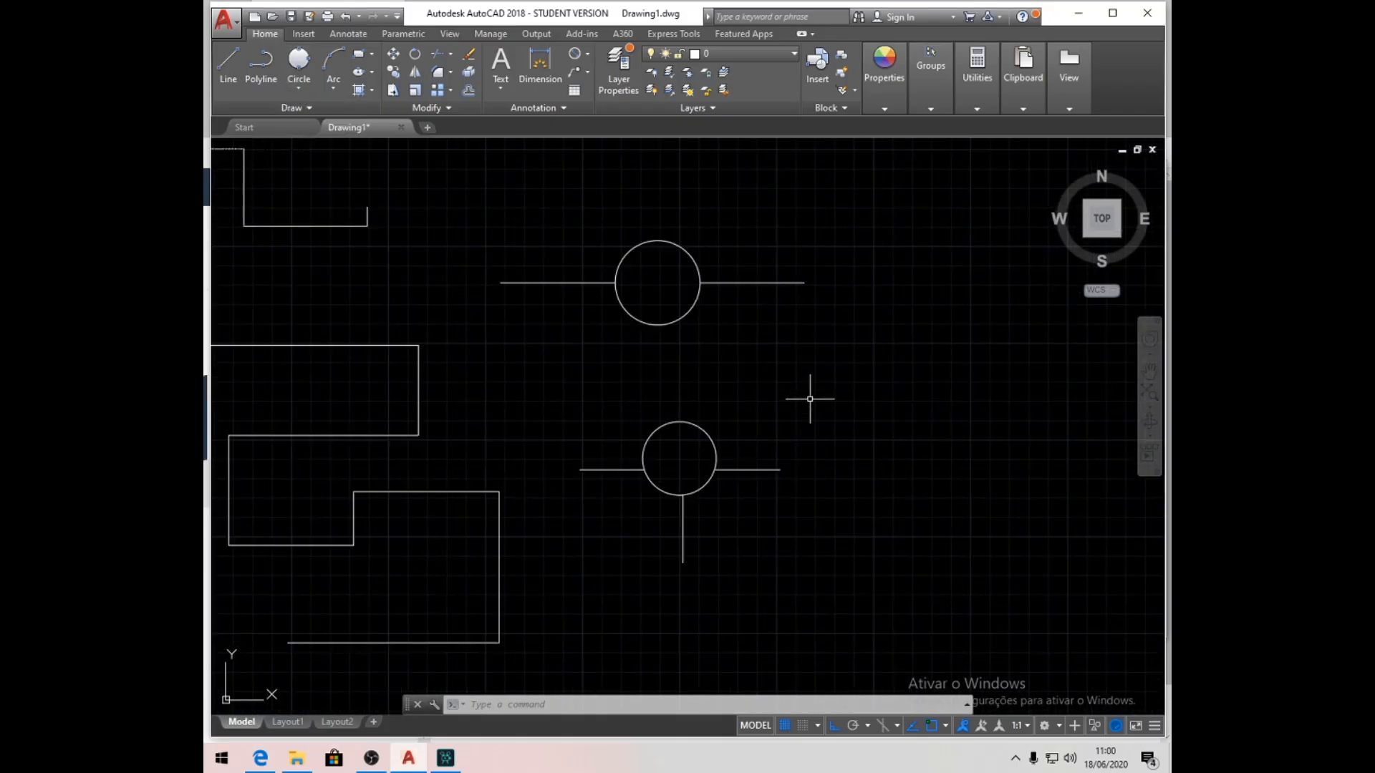
pyautogui.scroll(-2, 810, 373)
pyautogui.moveTo(810, 374)
pyautogui.mouseDown(button='middle')
pyautogui.moveTo(684, 393)
pyautogui.moveTo(637, 435)
pyautogui.mouseUp(button='middle')
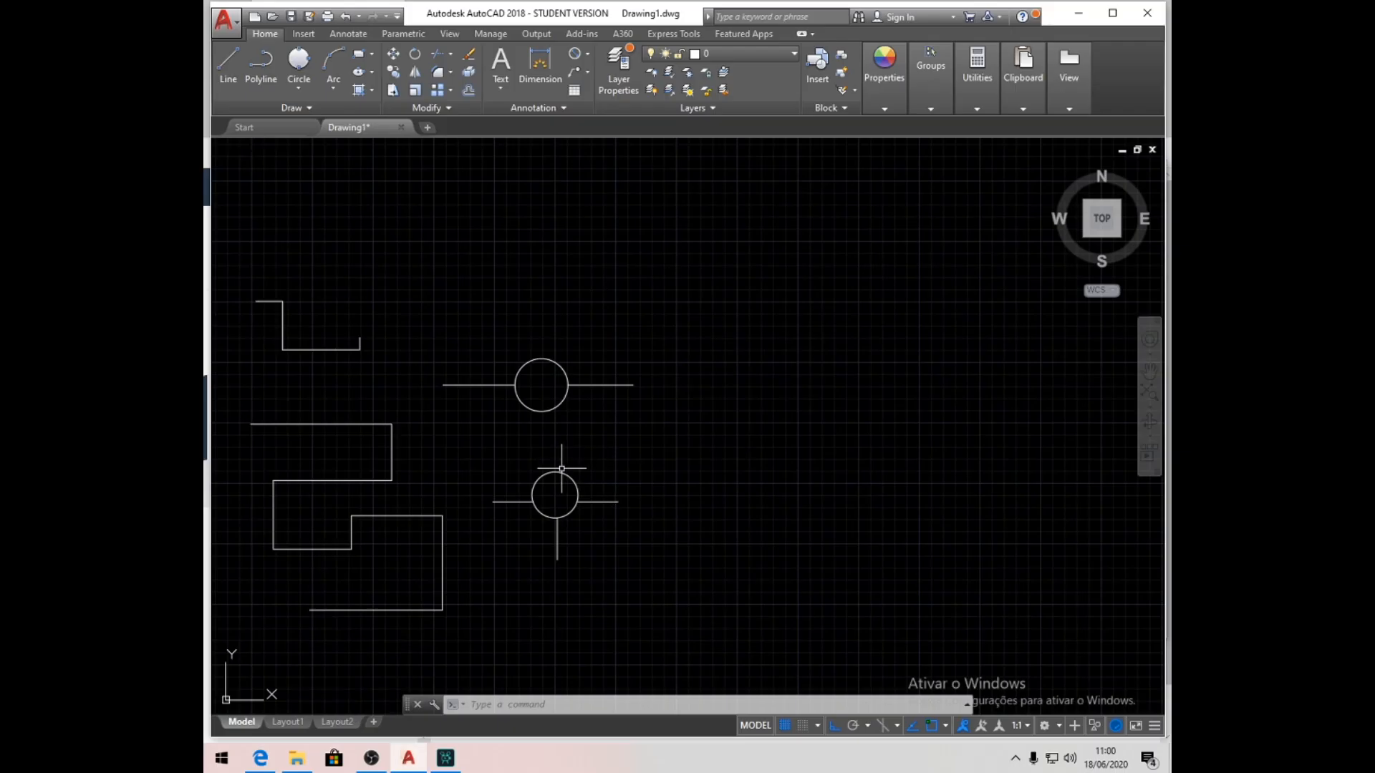
pyautogui.scroll(1, 576, 491)
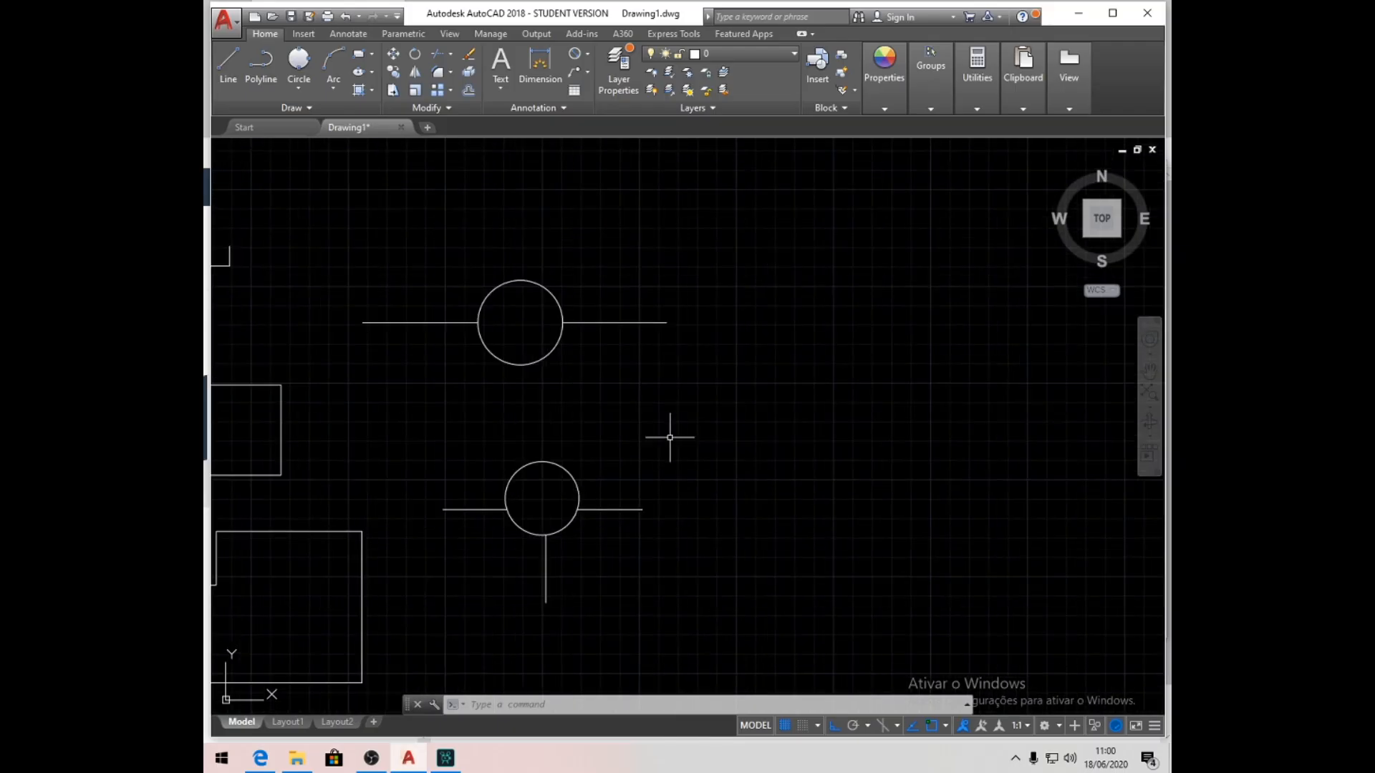
pyautogui.click(690, 530)
pyautogui.click(622, 297)
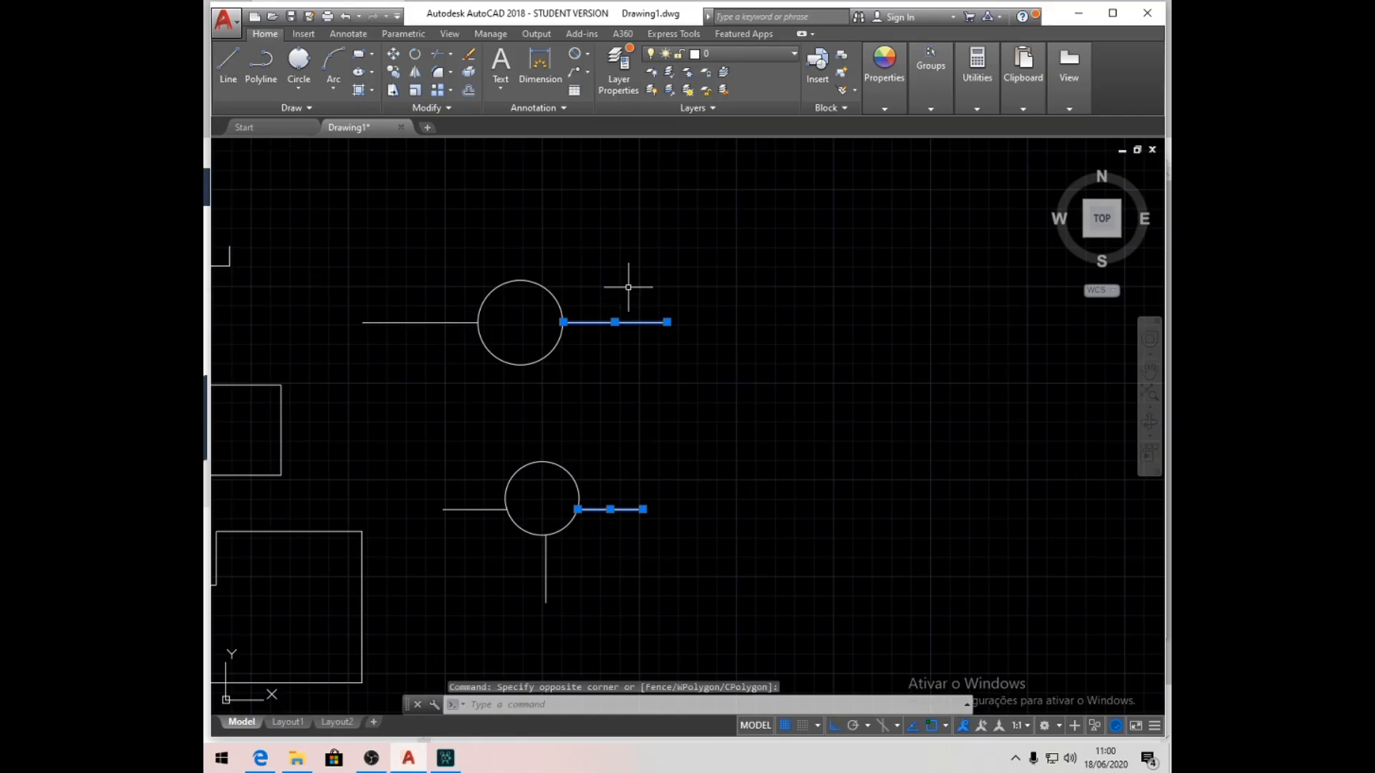
pyautogui.press('Delete')
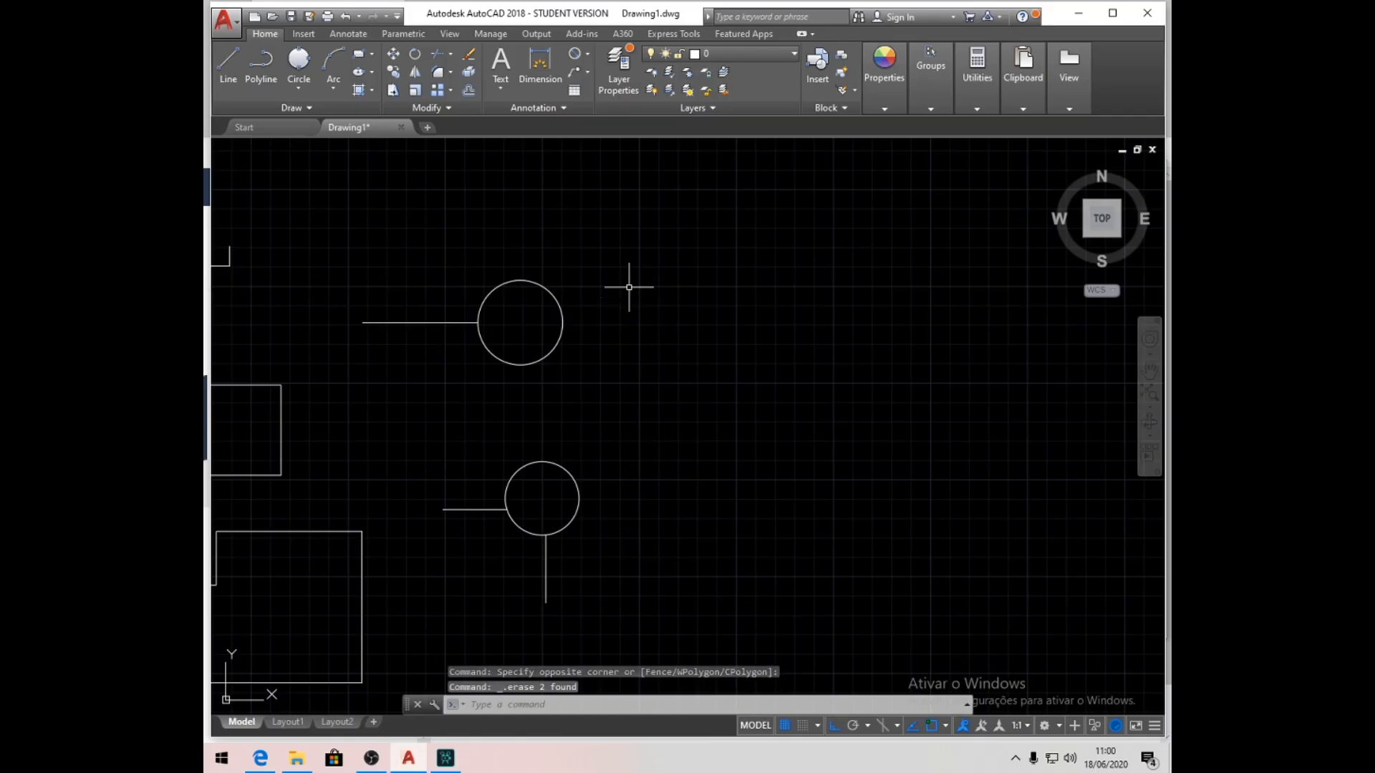
# - Draw a Tan, Tan, Radius circle tangent to the upper and lower circles on their right sides, with radius 200
pyautogui.click(302, 96)
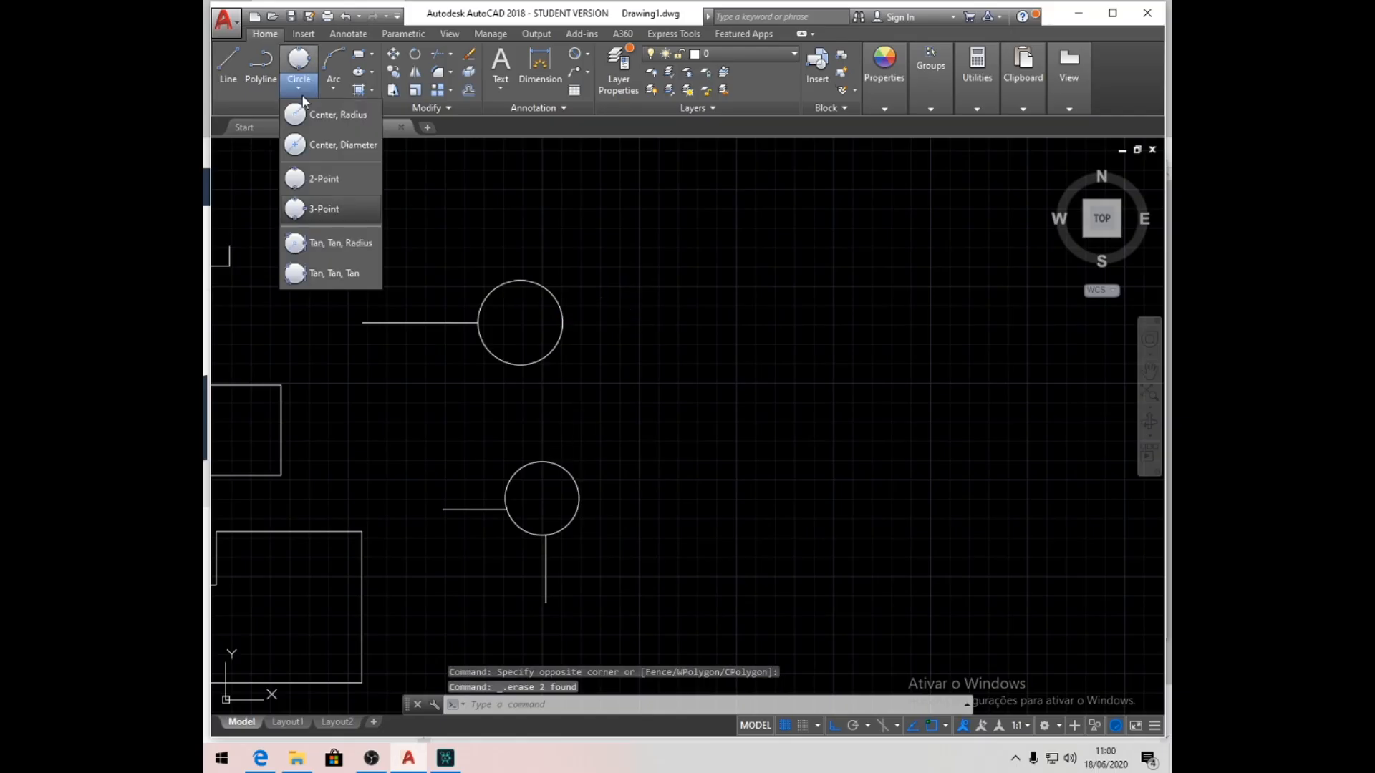
pyautogui.click(327, 242)
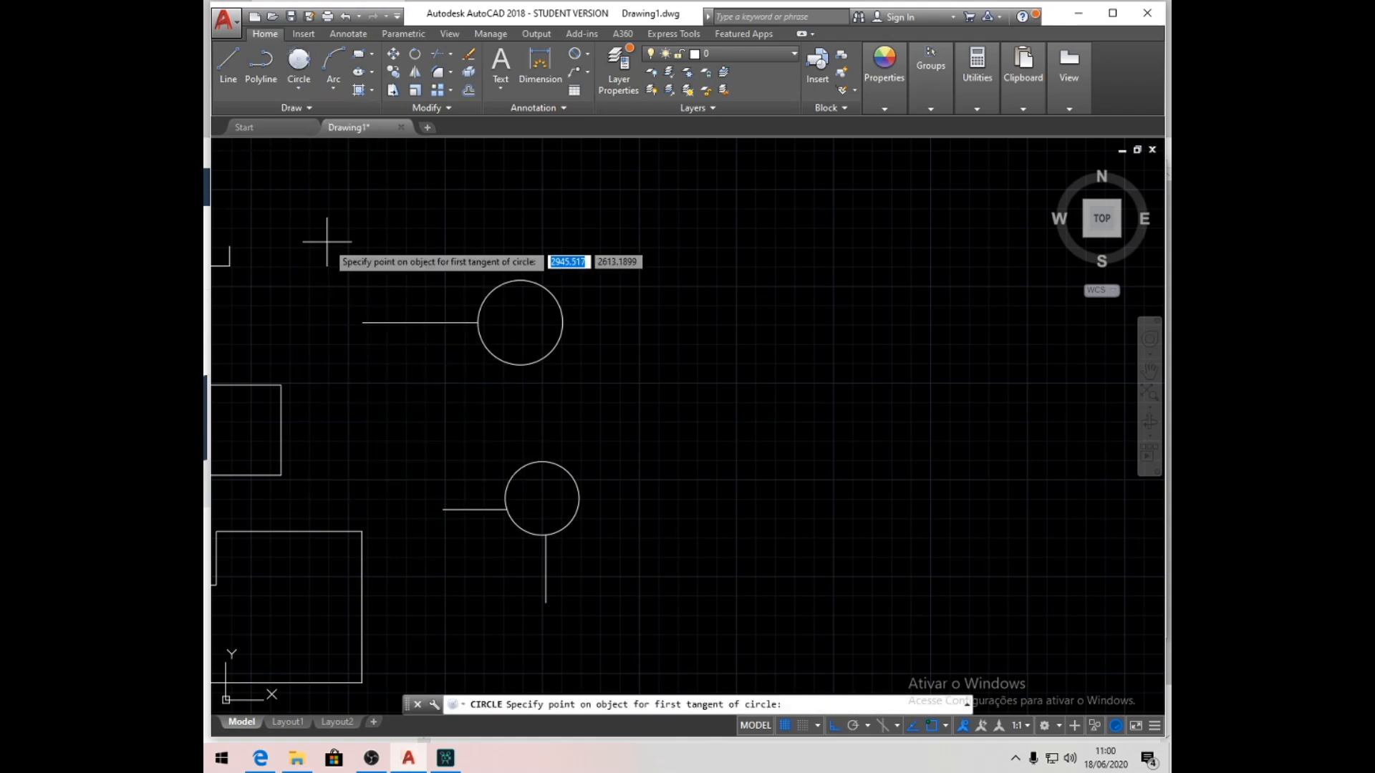
pyautogui.click(565, 361)
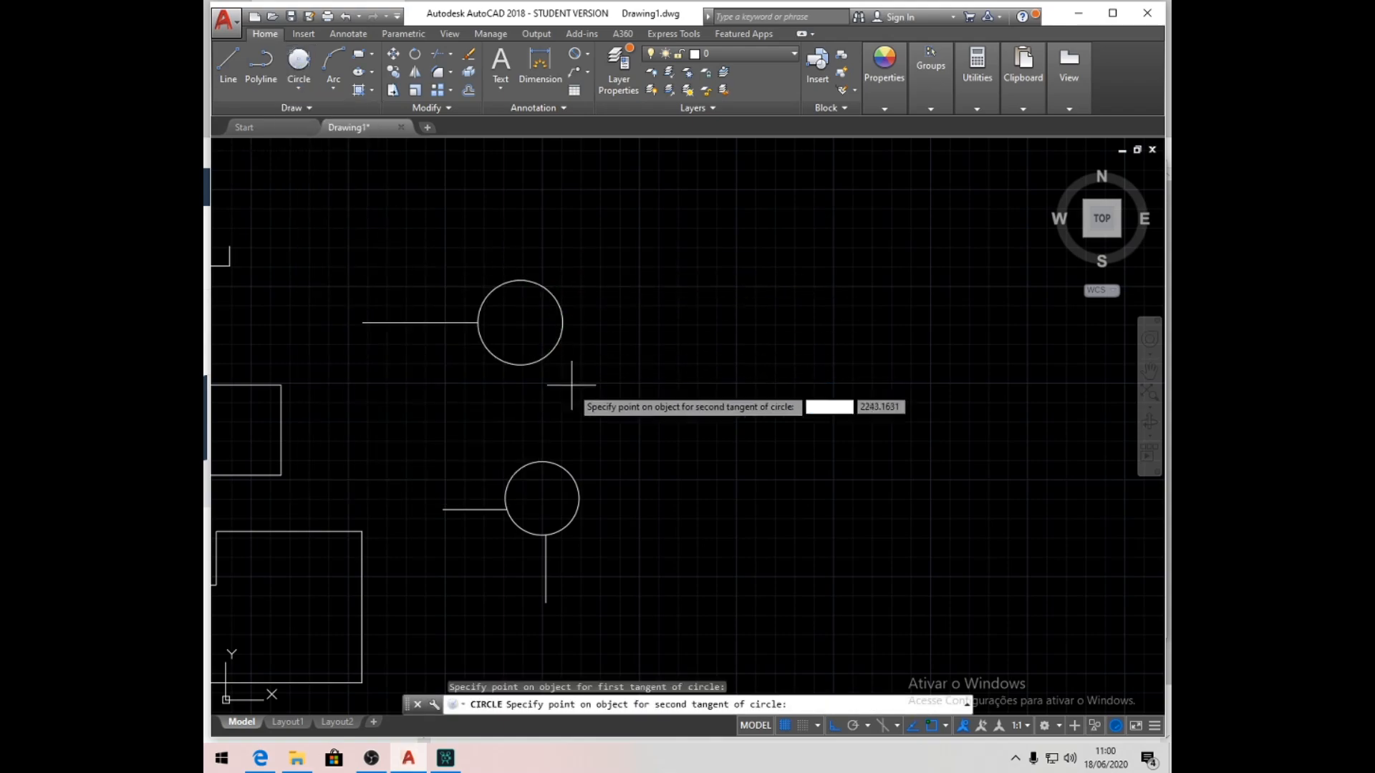
pyautogui.click(567, 470)
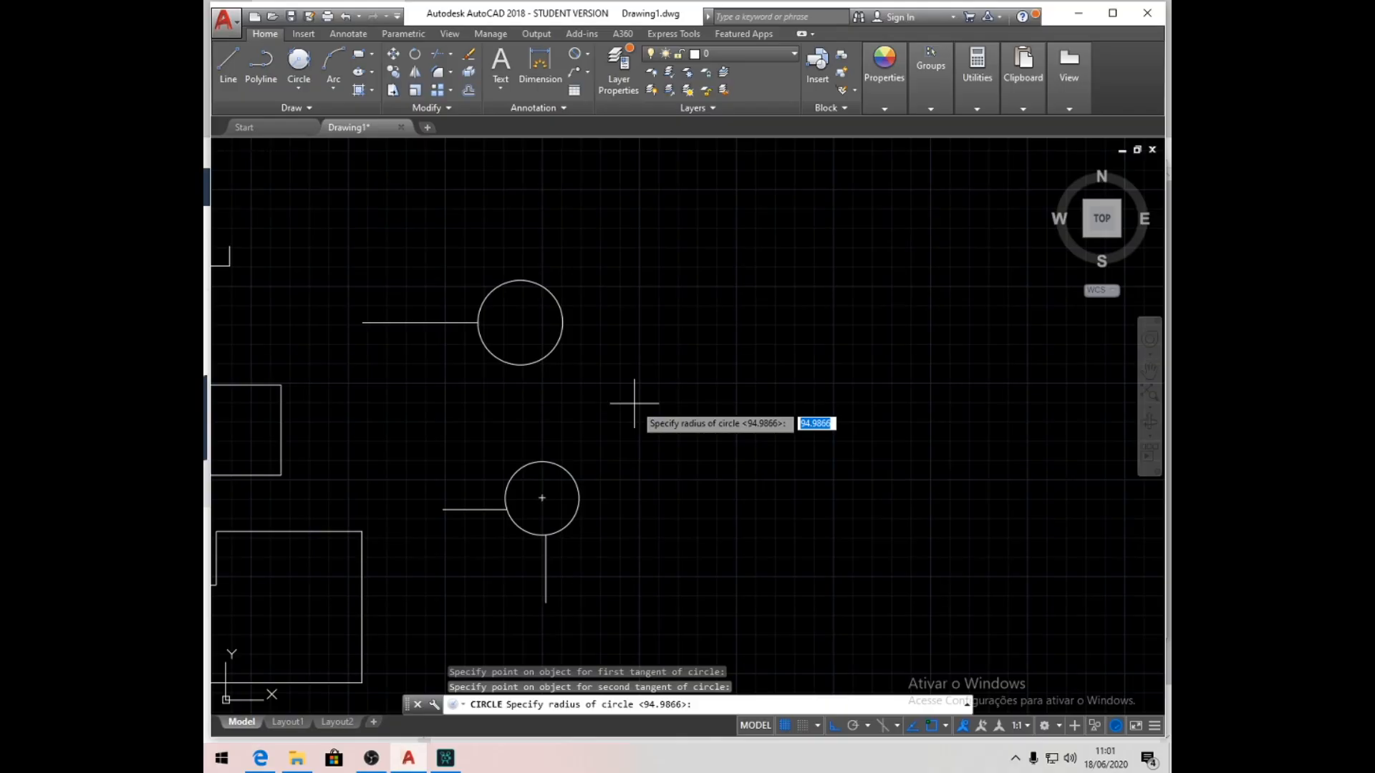
pyautogui.write('200')
pyautogui.press('Return')
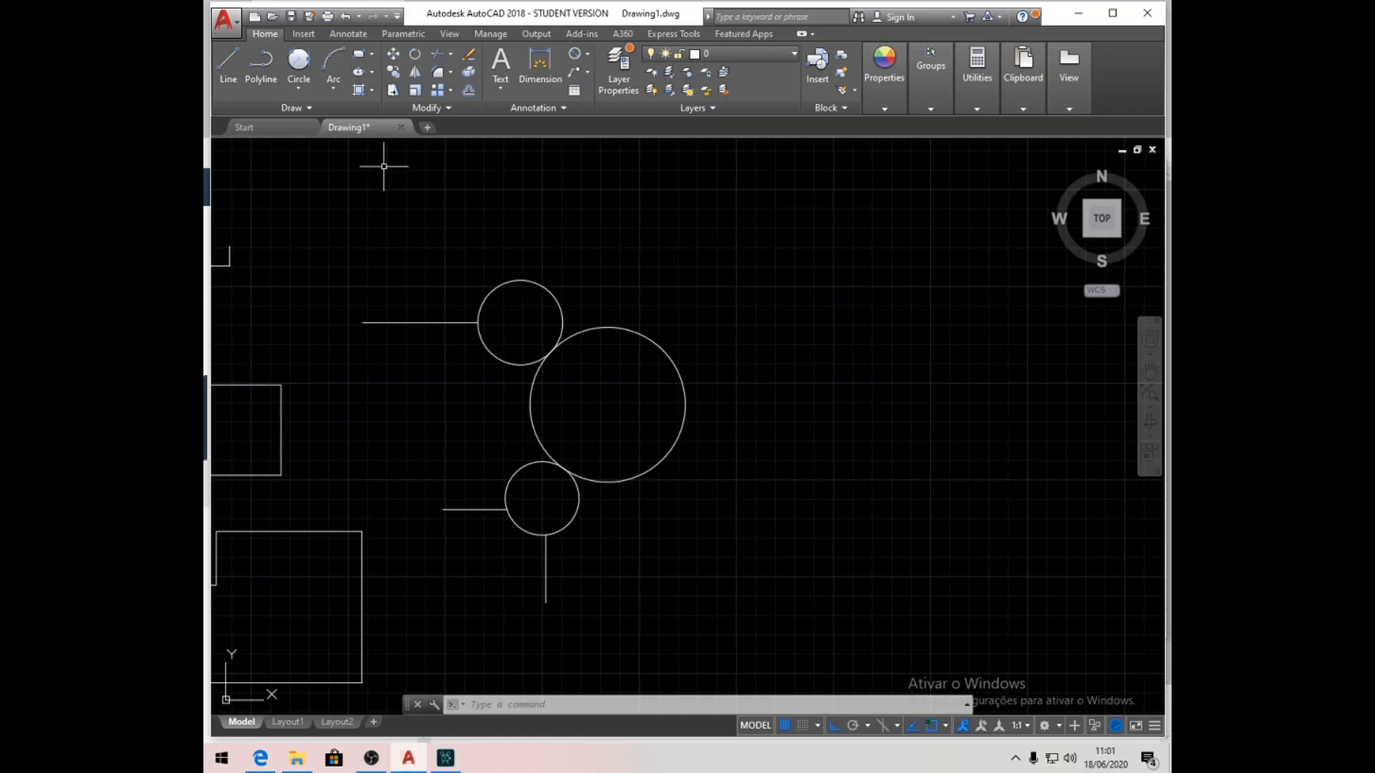
# - Draw a Tan, Tan, Tan circle tangent to the left sides of the upper small, large and lower small circles
pyautogui.click(299, 90)
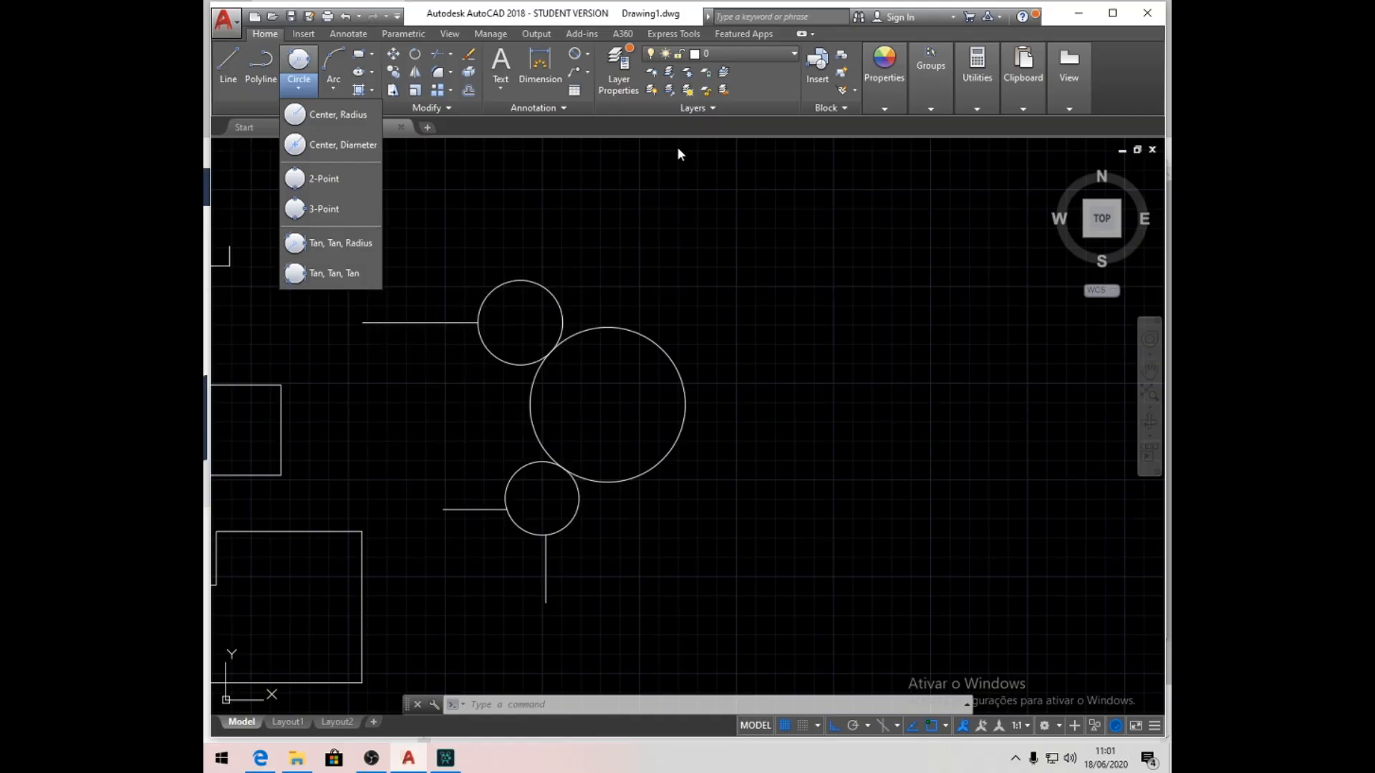
pyautogui.click(310, 114)
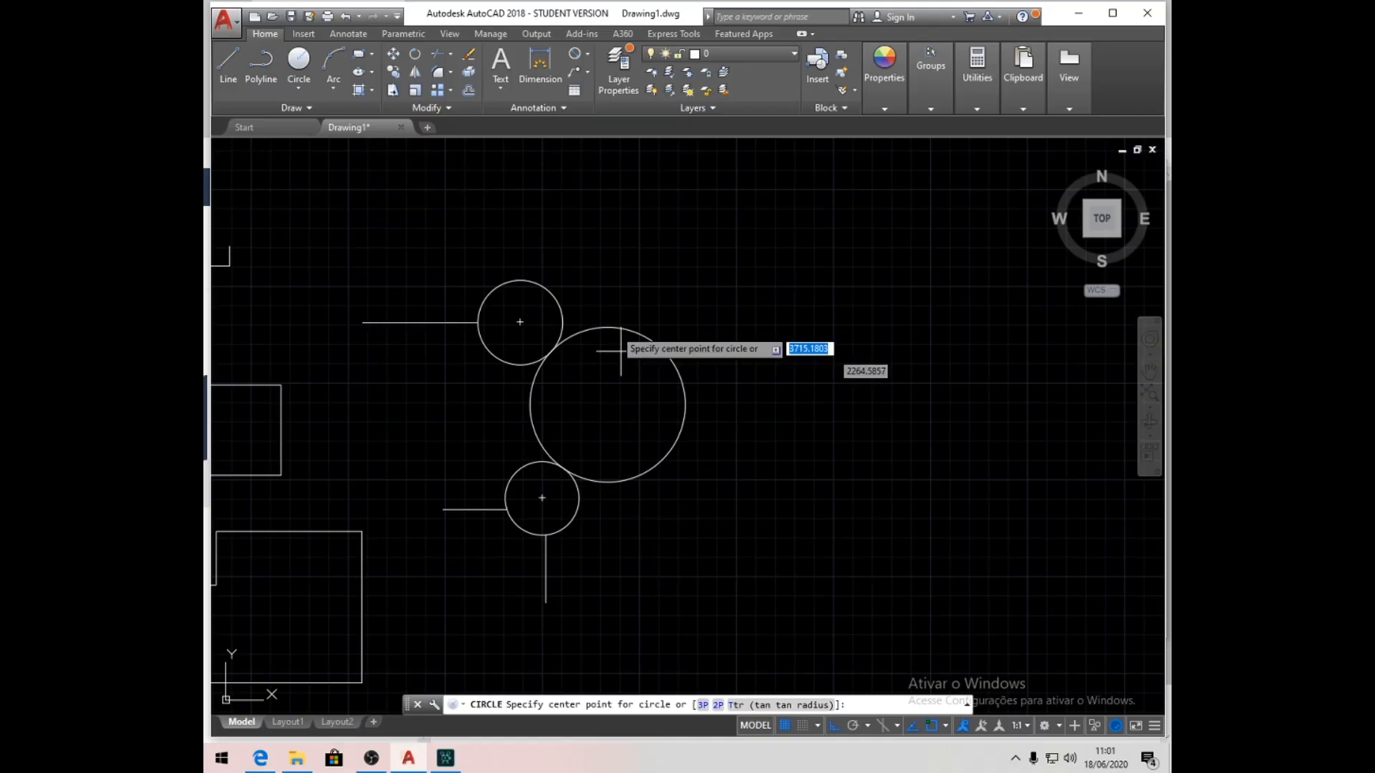
pyautogui.click(300, 86)
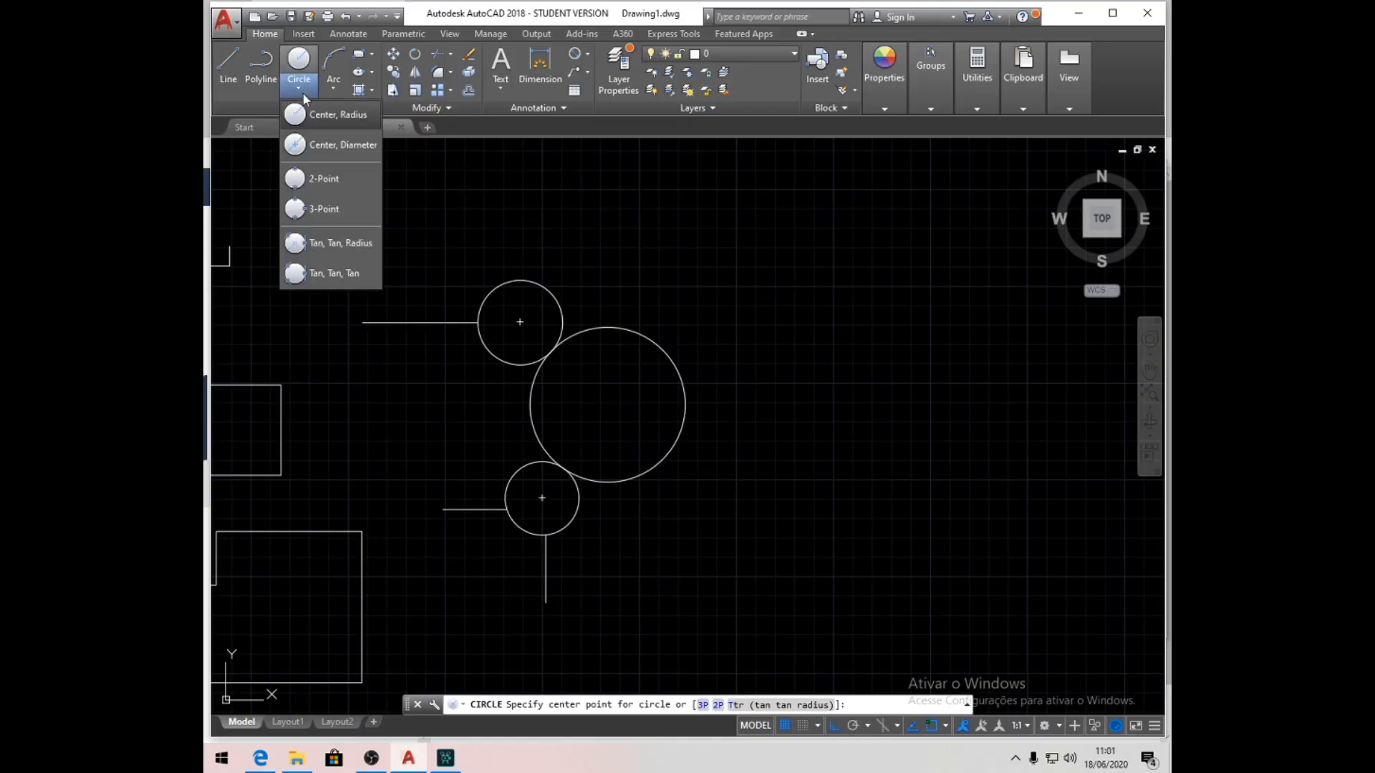
pyautogui.click(338, 273)
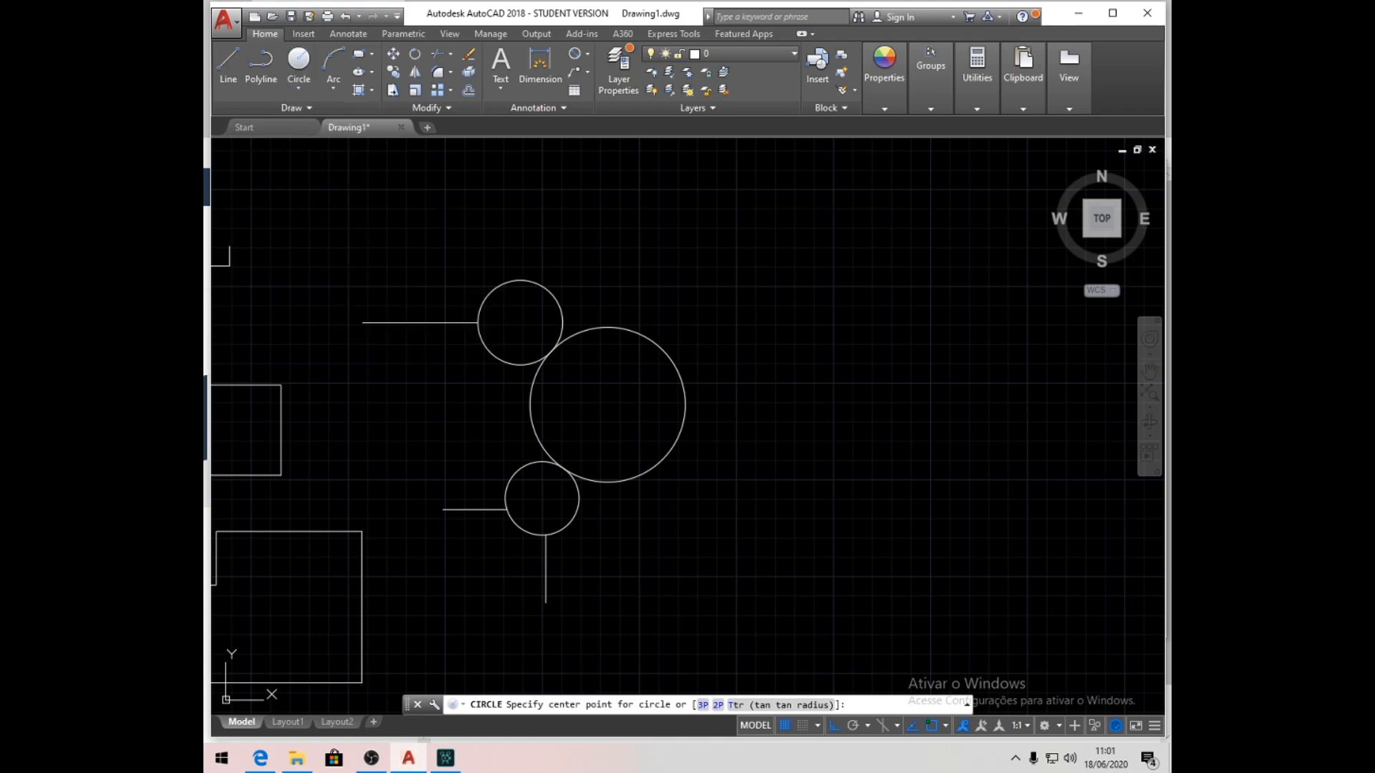
pyautogui.click(496, 358)
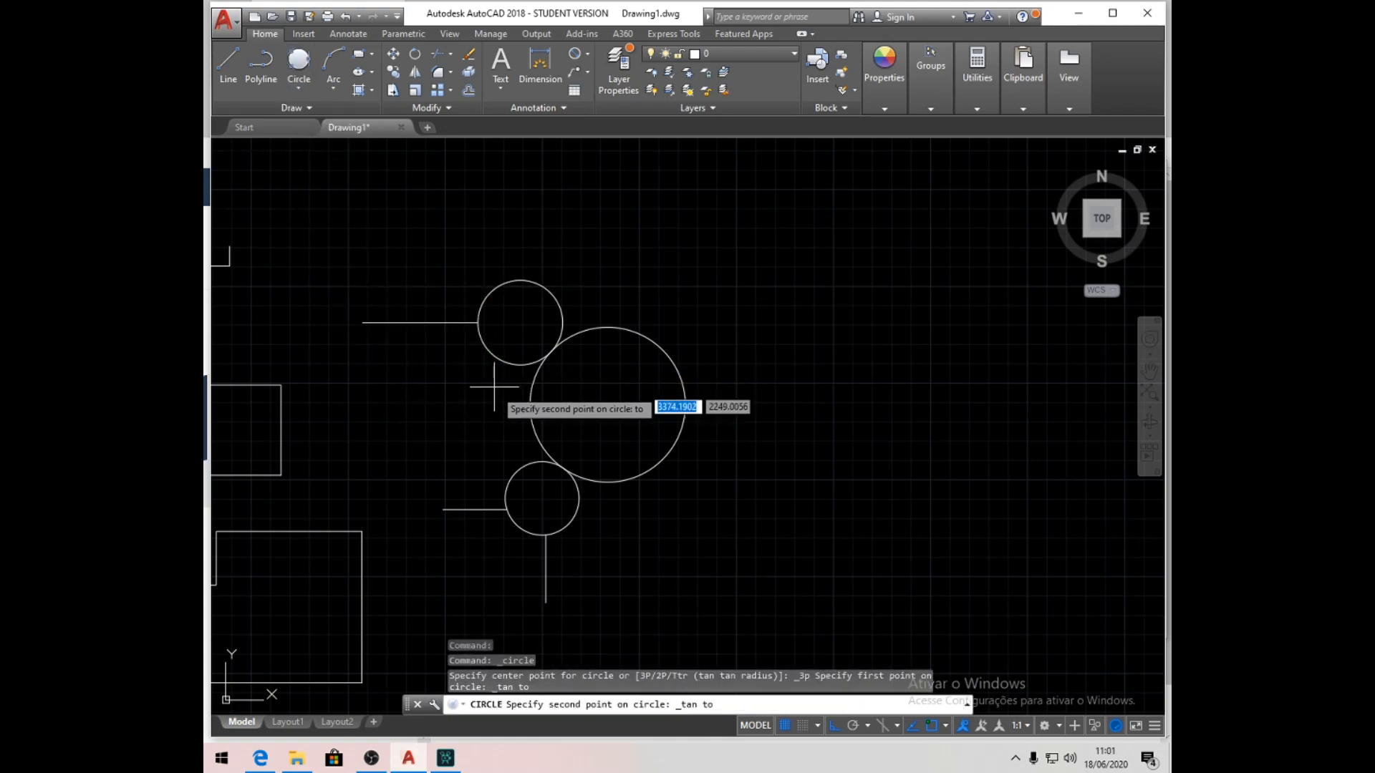
pyautogui.click(513, 421)
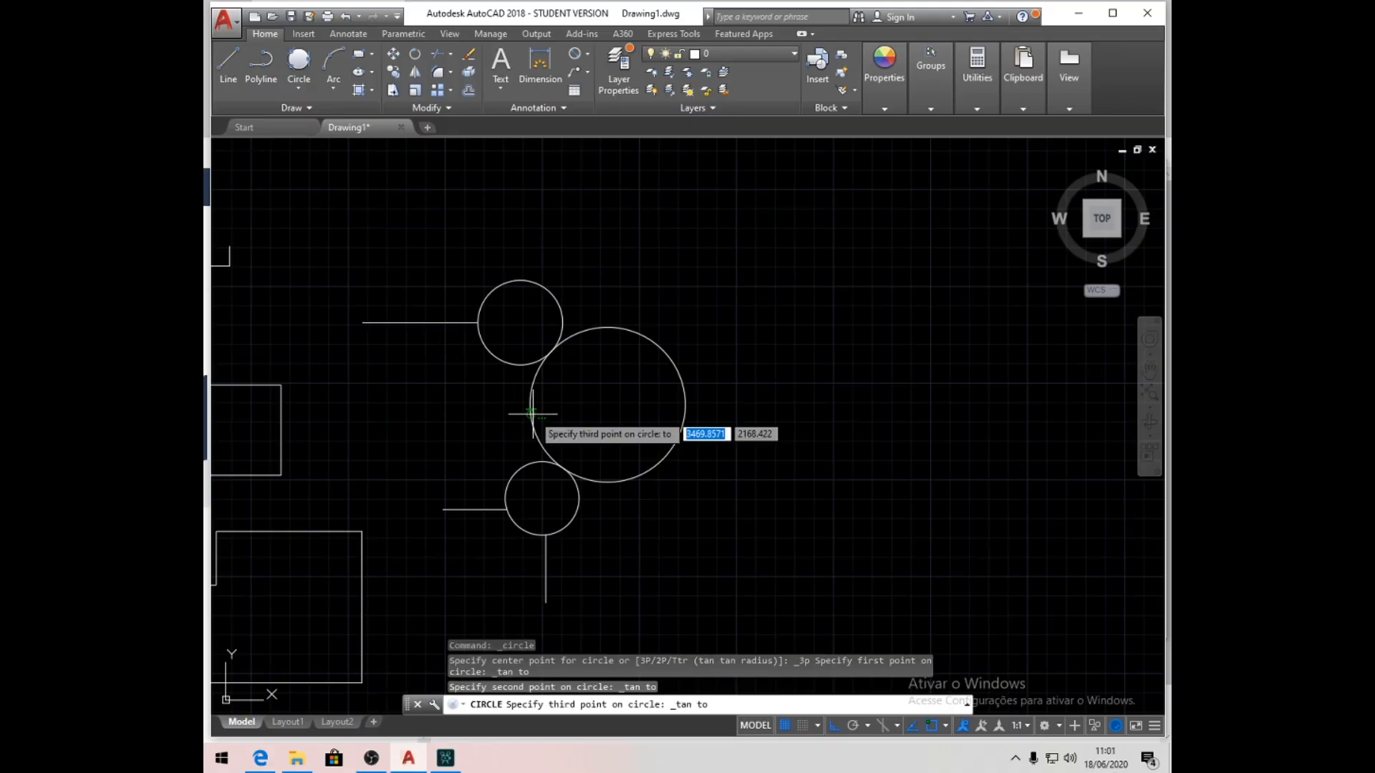
pyautogui.click(509, 475)
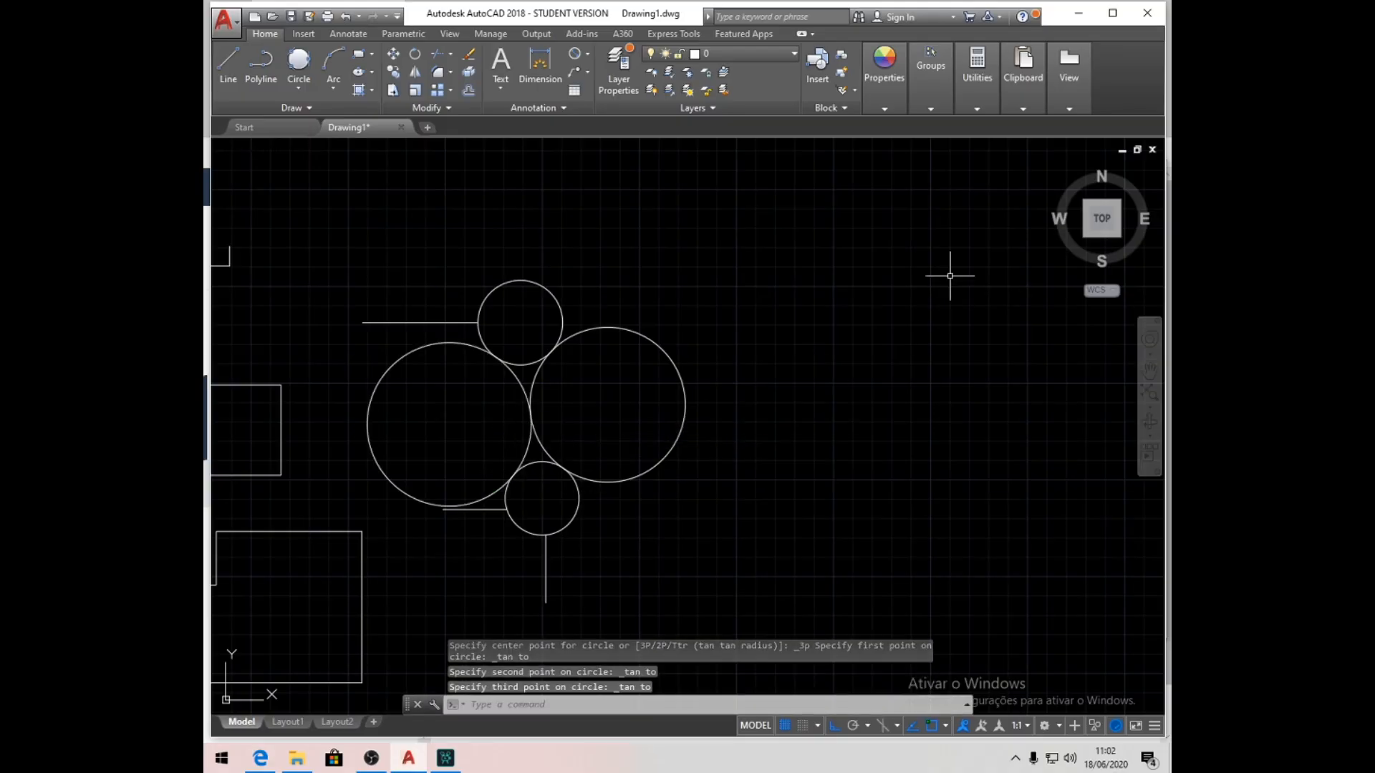